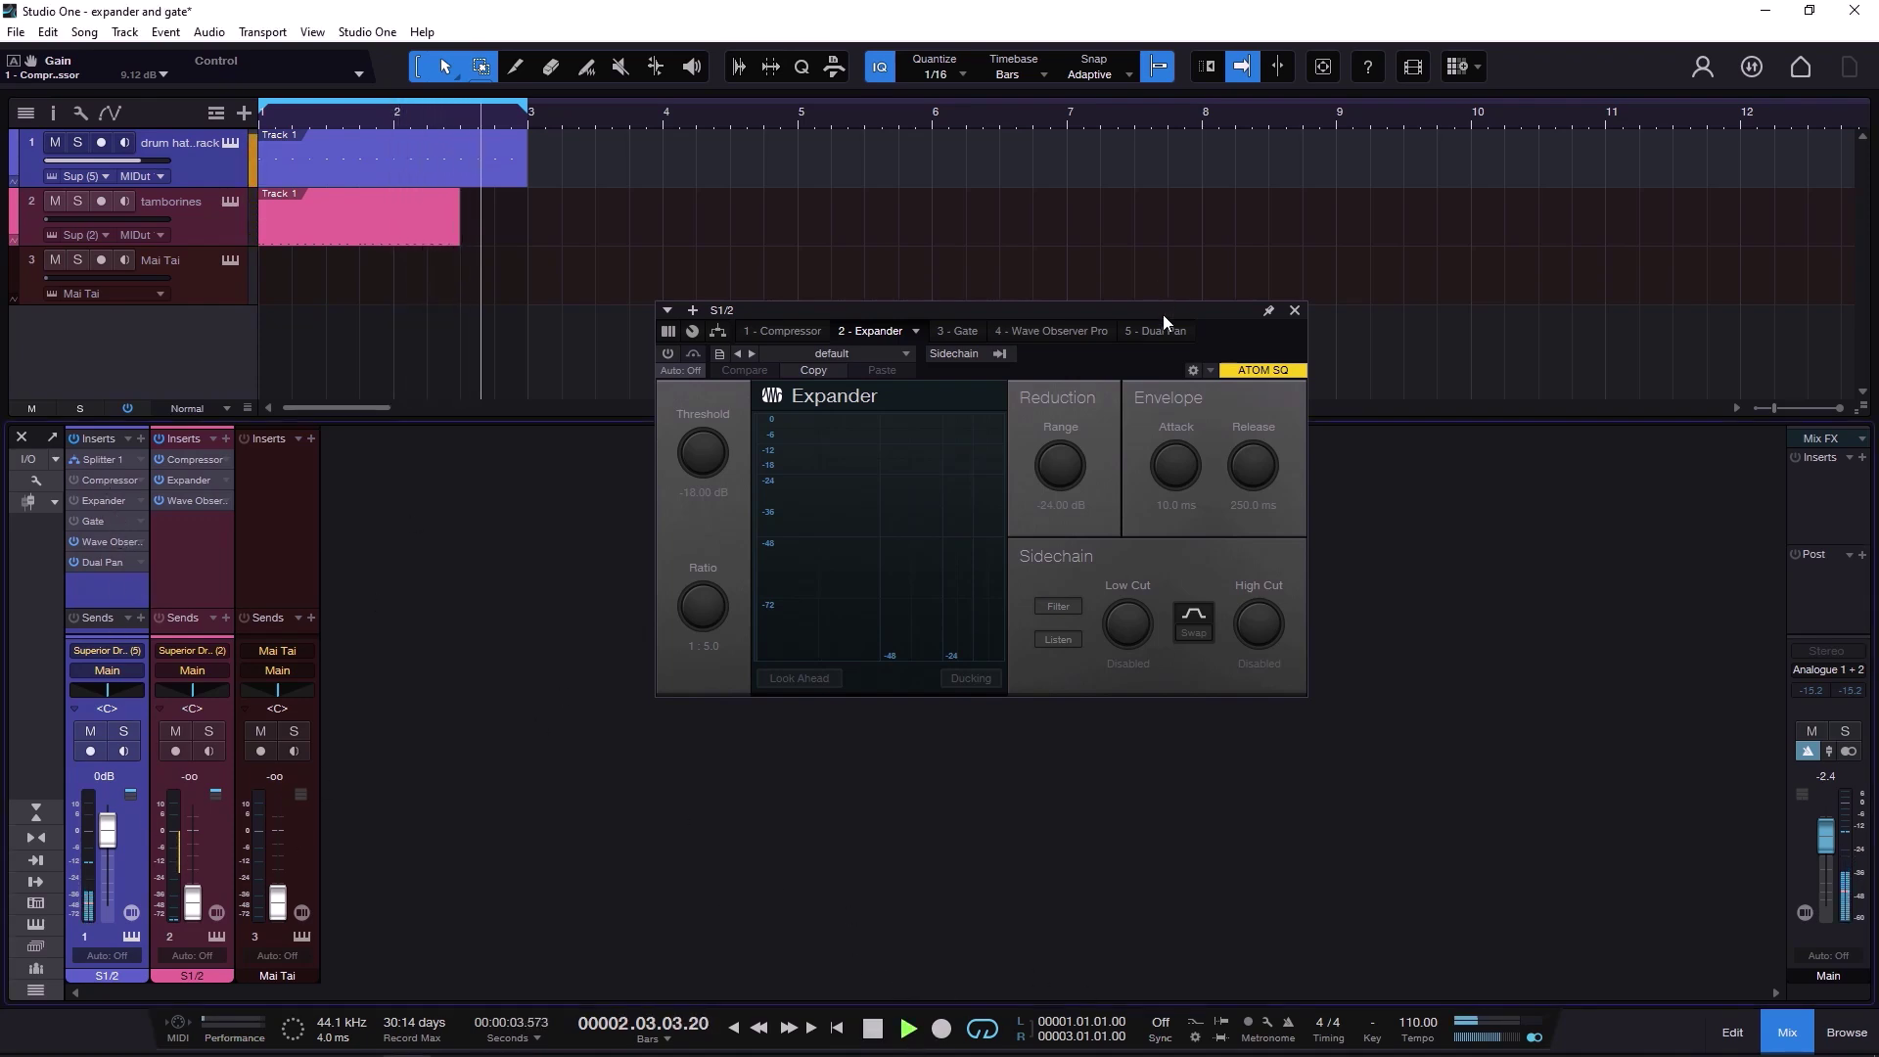
# - Open the drum hat channel's Wave Observer Pro scope to view the looping waveform, and close the Expander window
pyautogui.moveTo(1162, 314); pyautogui.dragTo(649, 262)
pyautogui.click(116, 542)
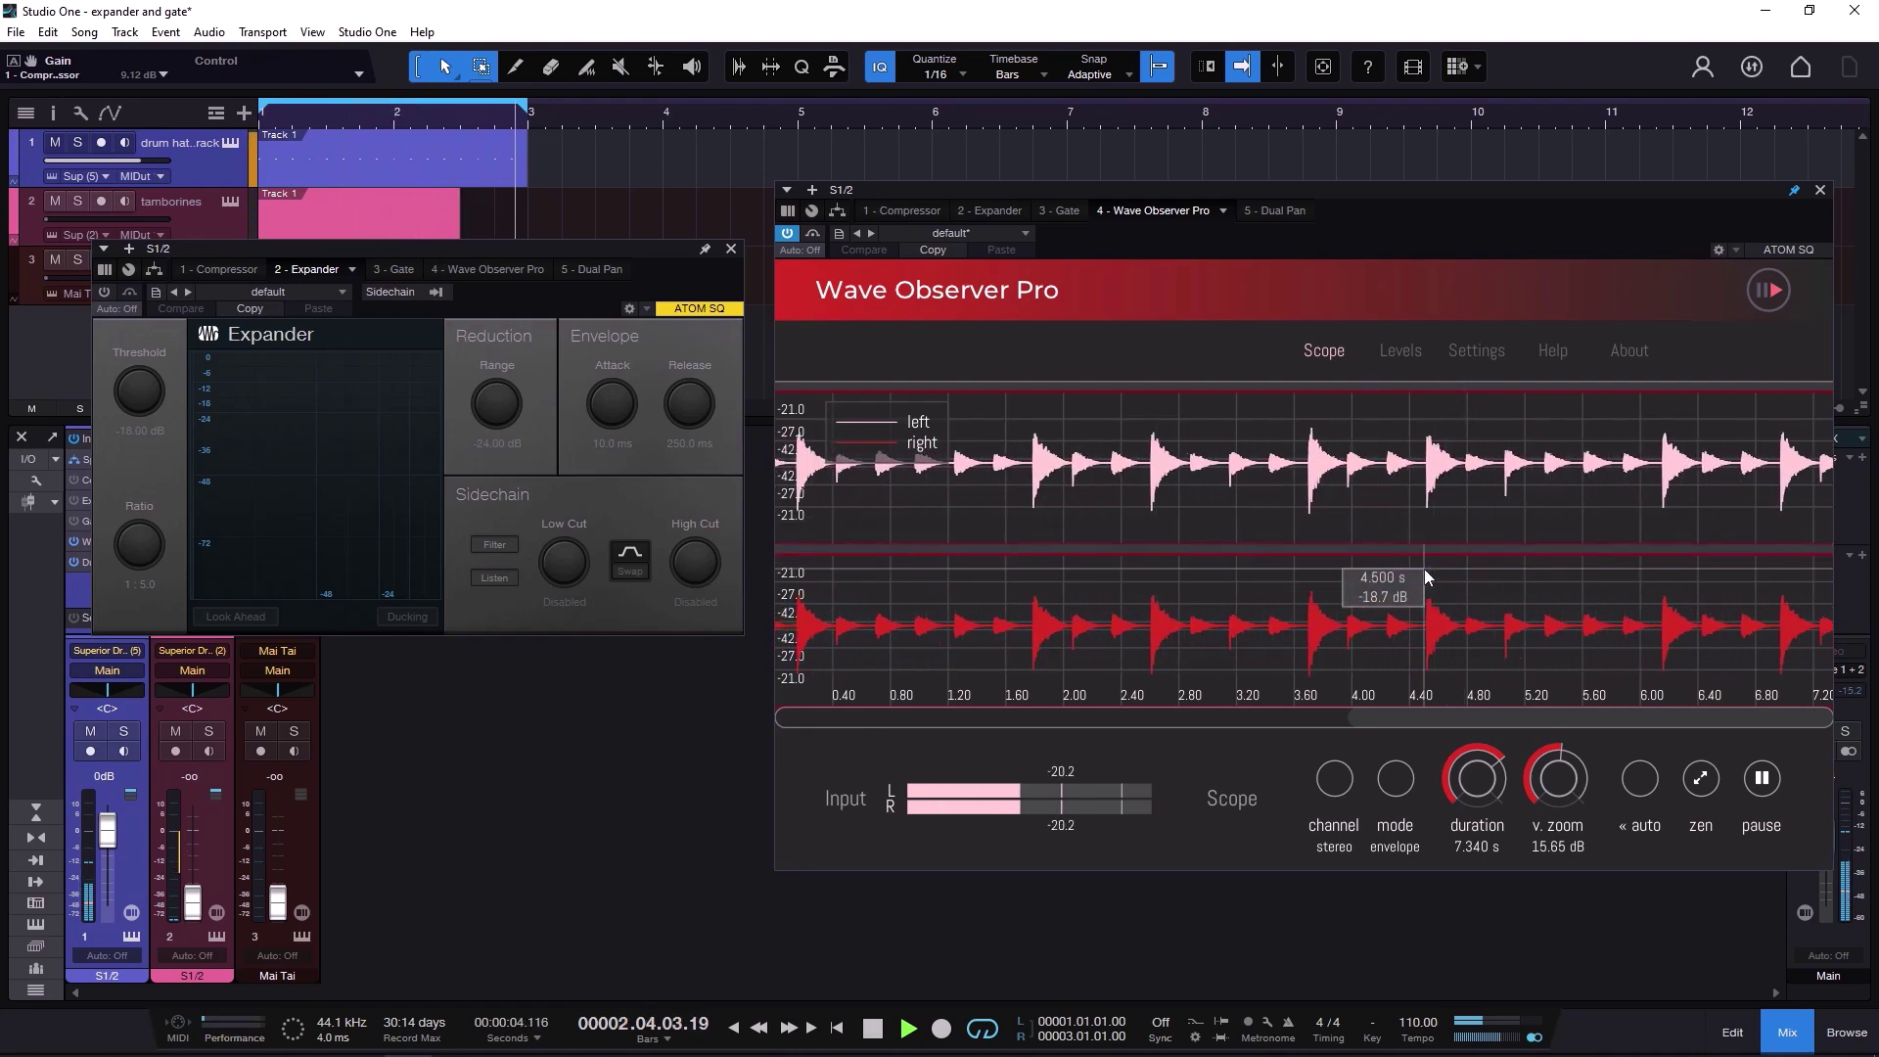
pyautogui.click(730, 253)
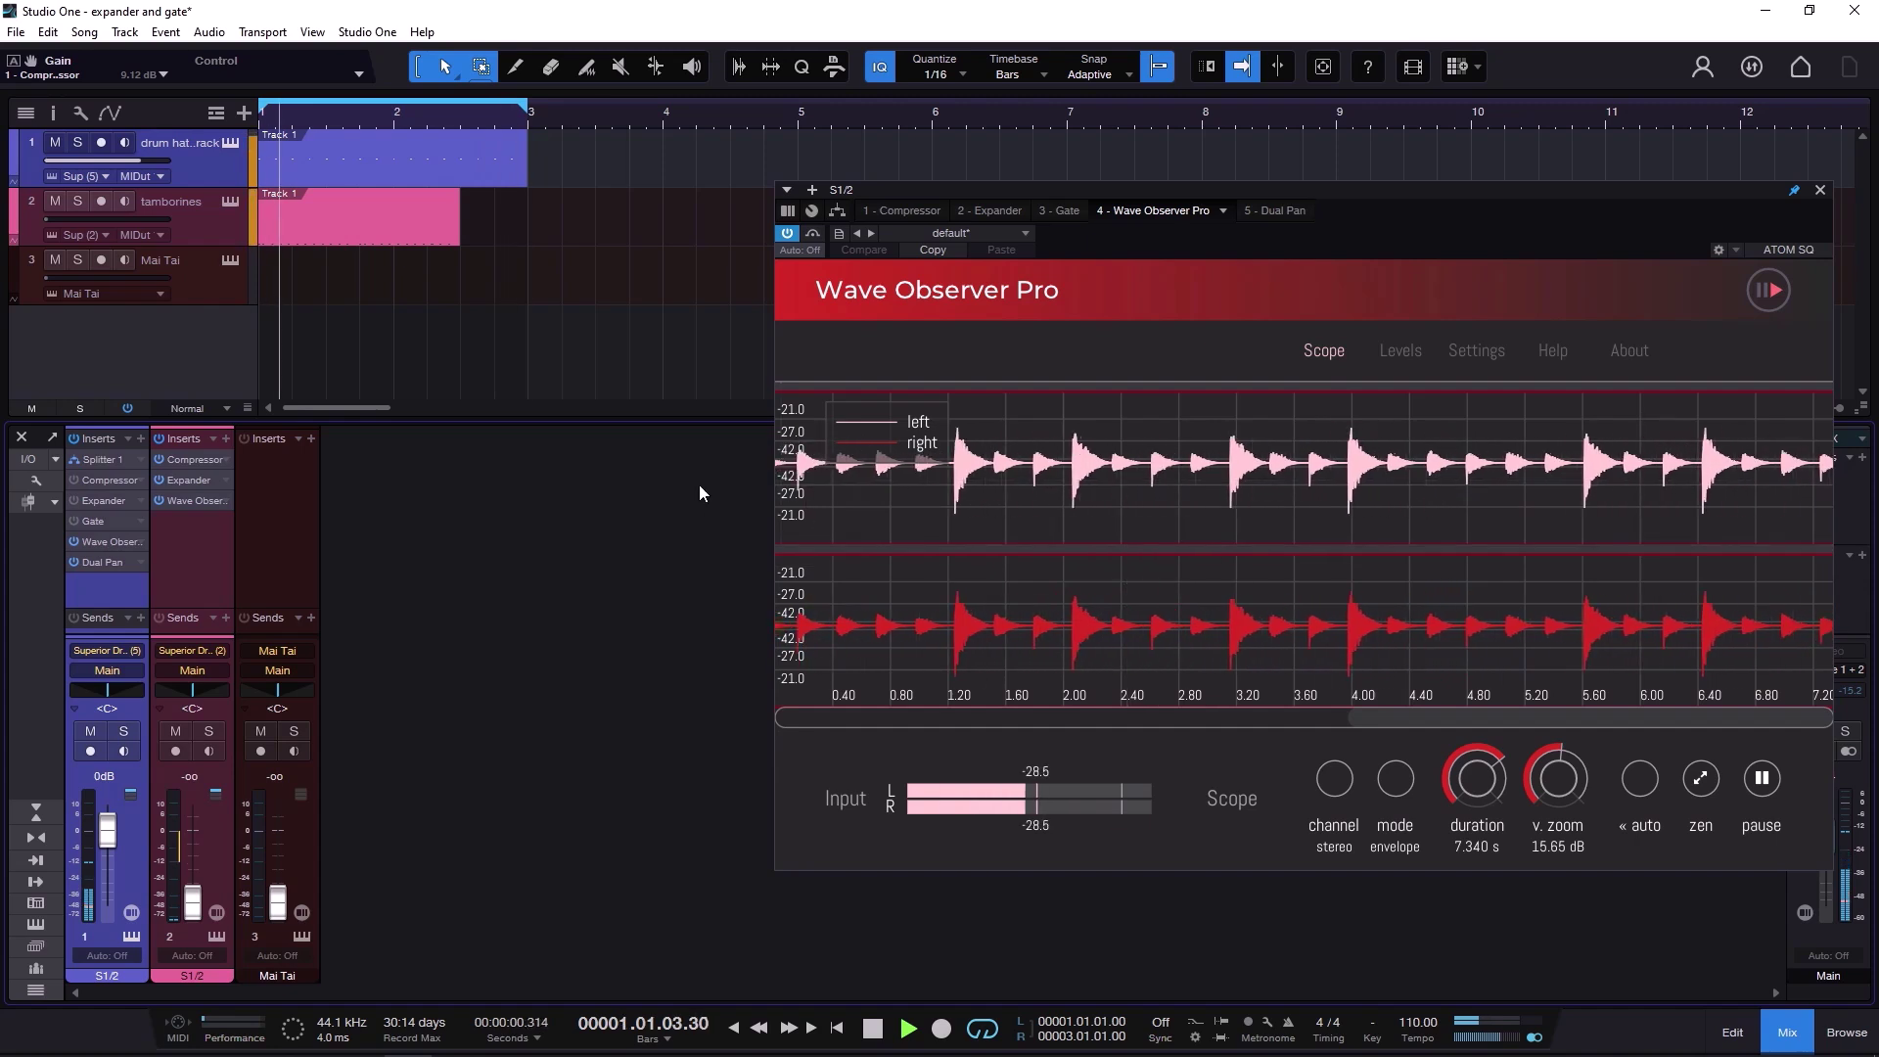
# - Enable the drum hat channel's Compressor, check its effect on the Wave Observer Pro scope, and close the Compressor once playback is stopped
pyautogui.click(103, 481)
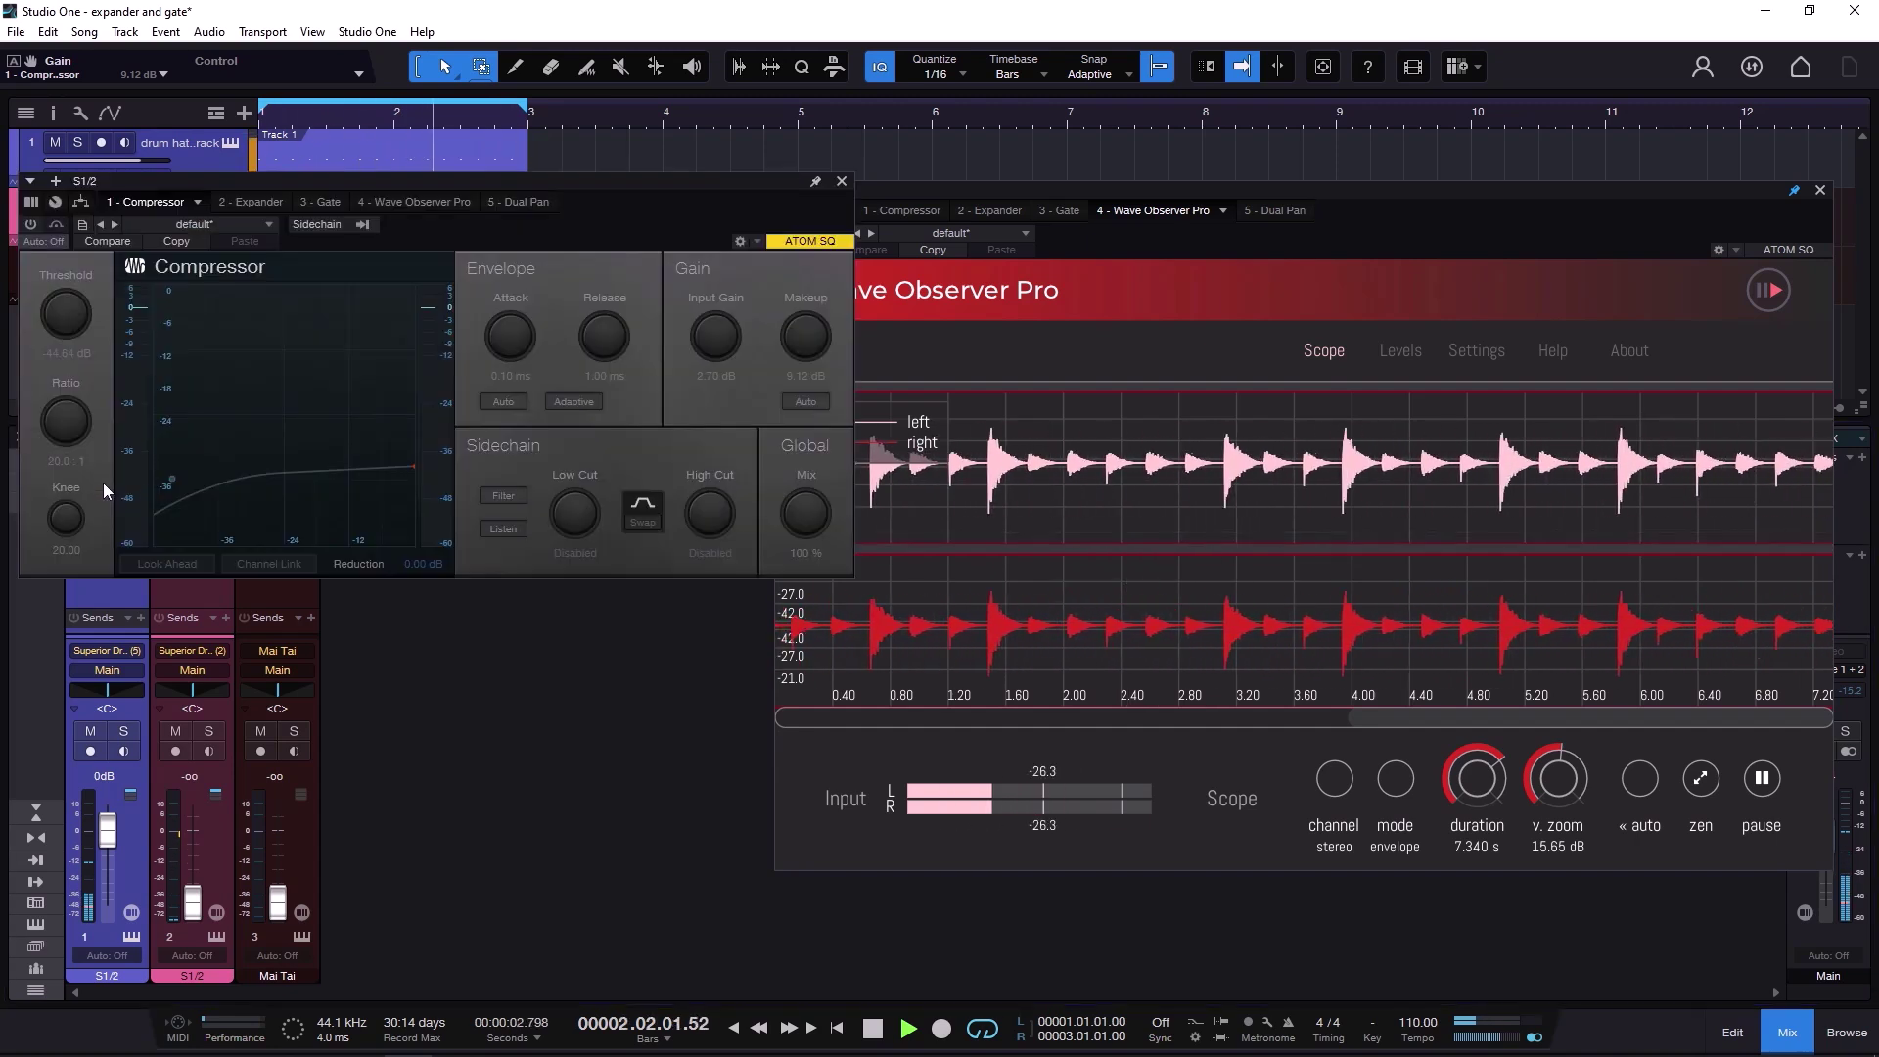
pyautogui.click(30, 225)
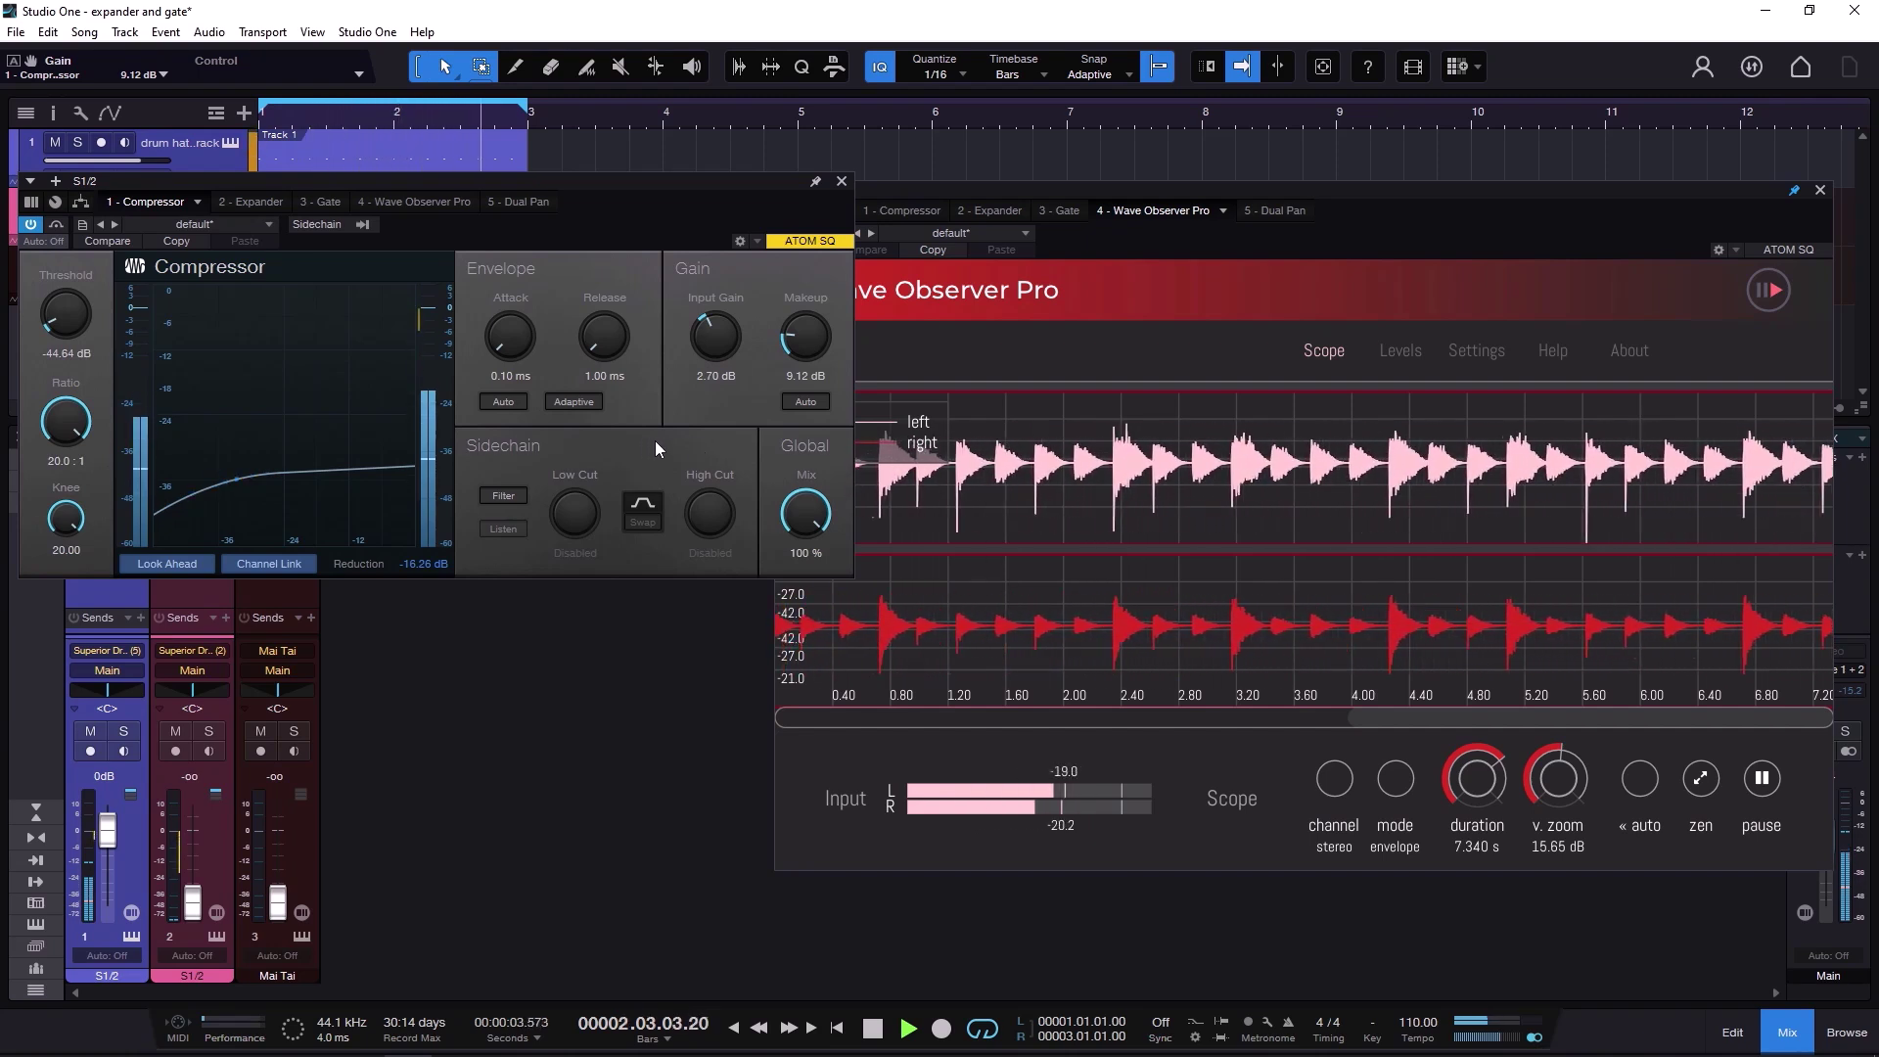
pyautogui.click(987, 190)
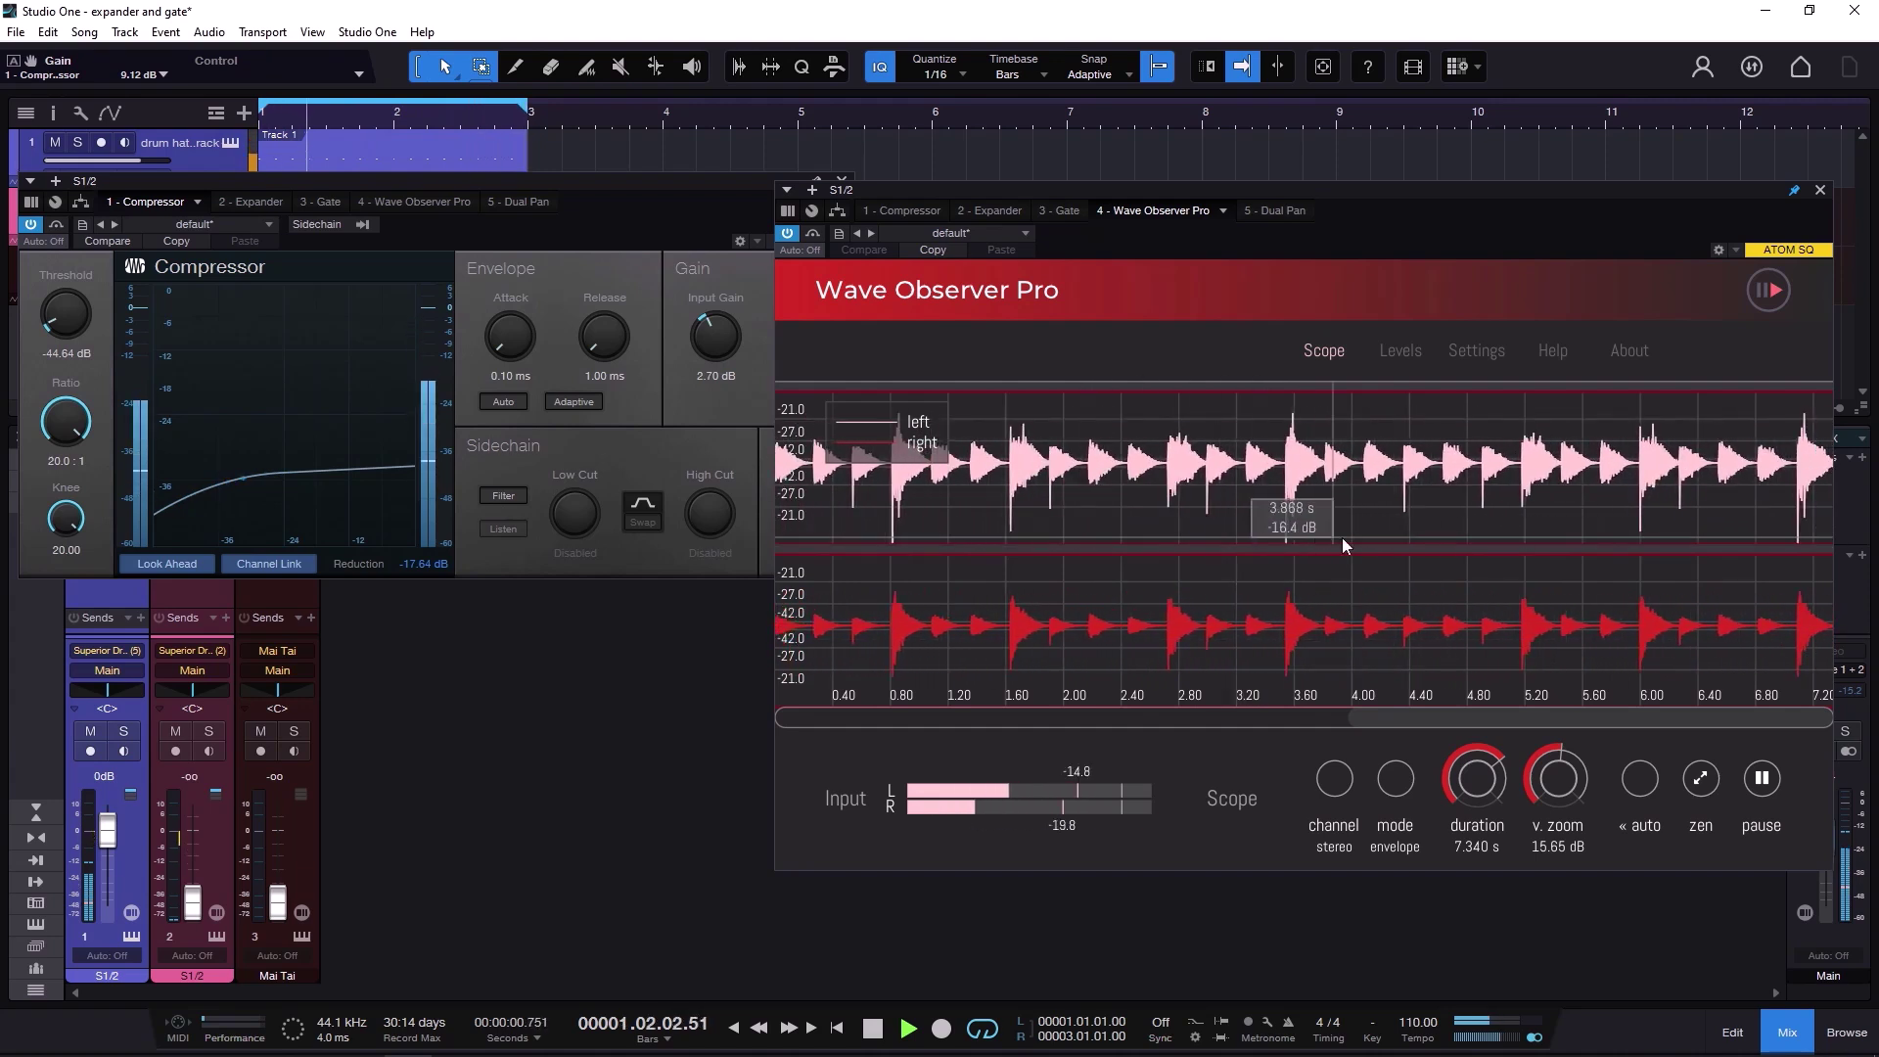
pyautogui.click(871, 1028)
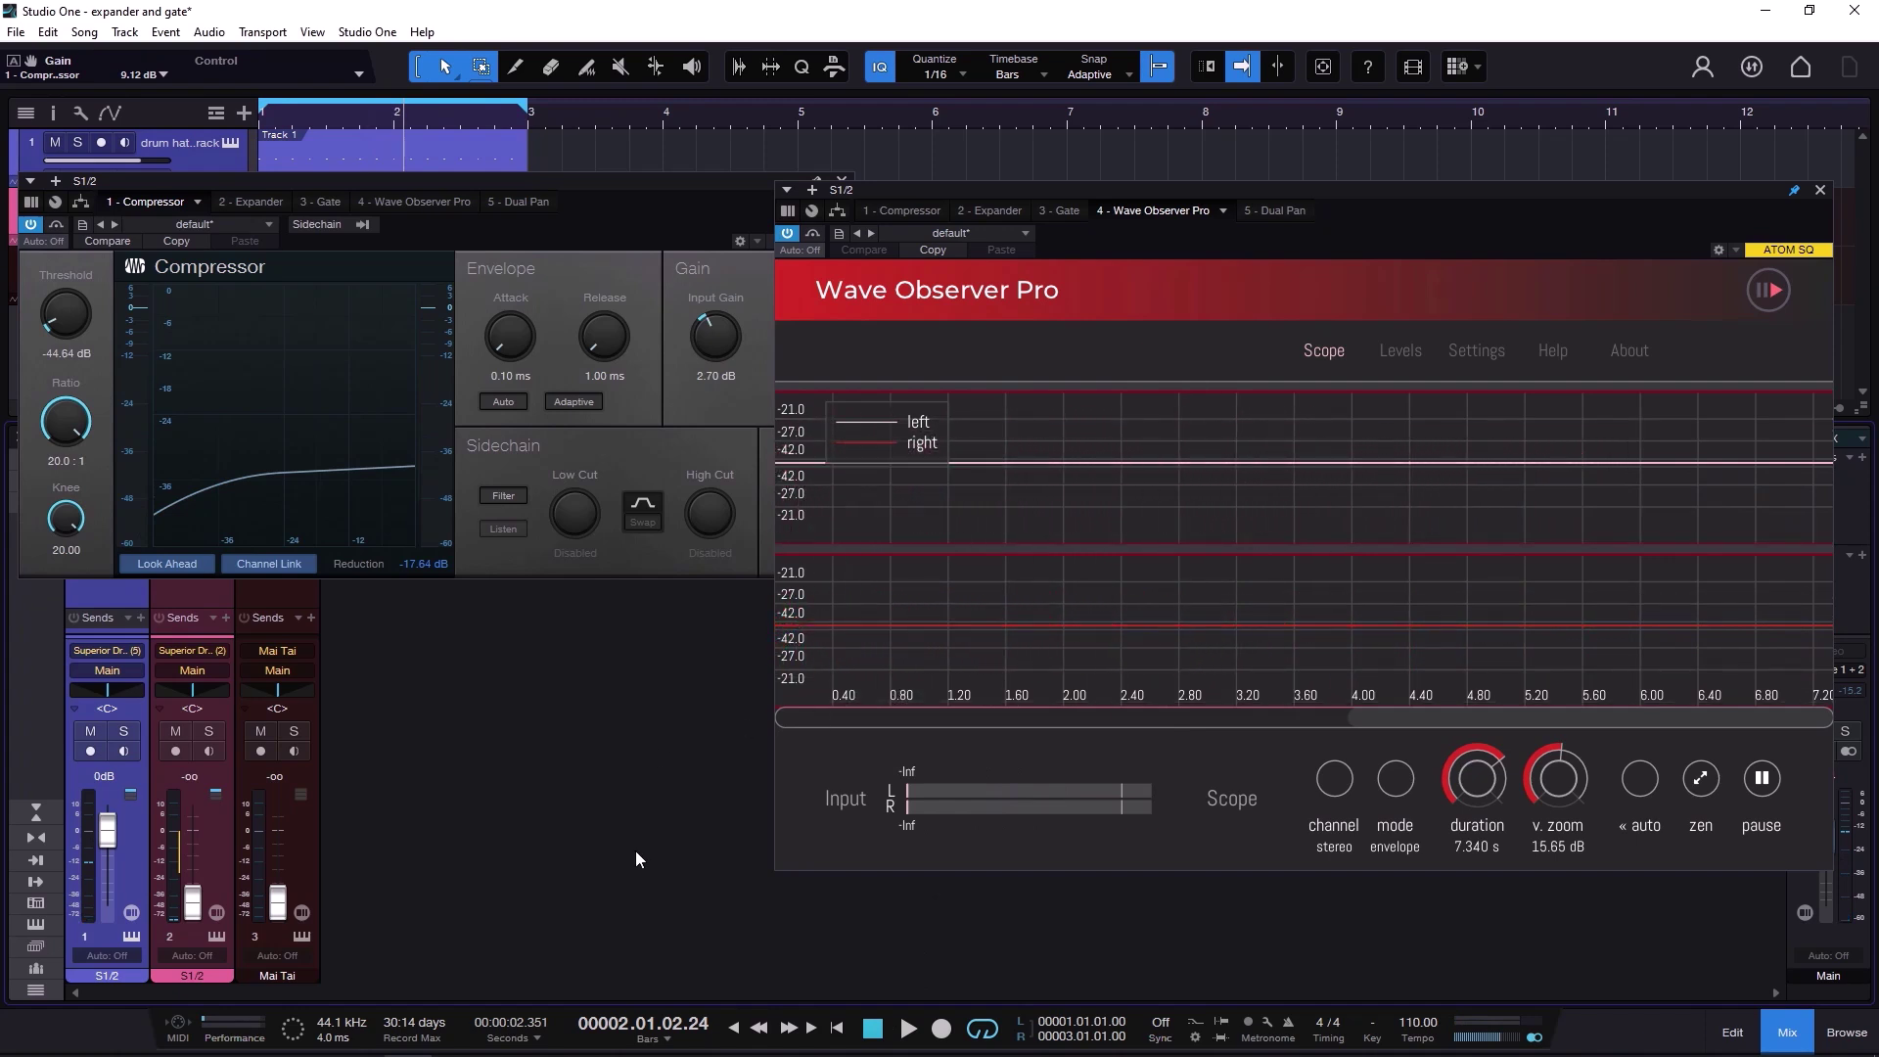
pyautogui.click(760, 184)
pyautogui.click(838, 182)
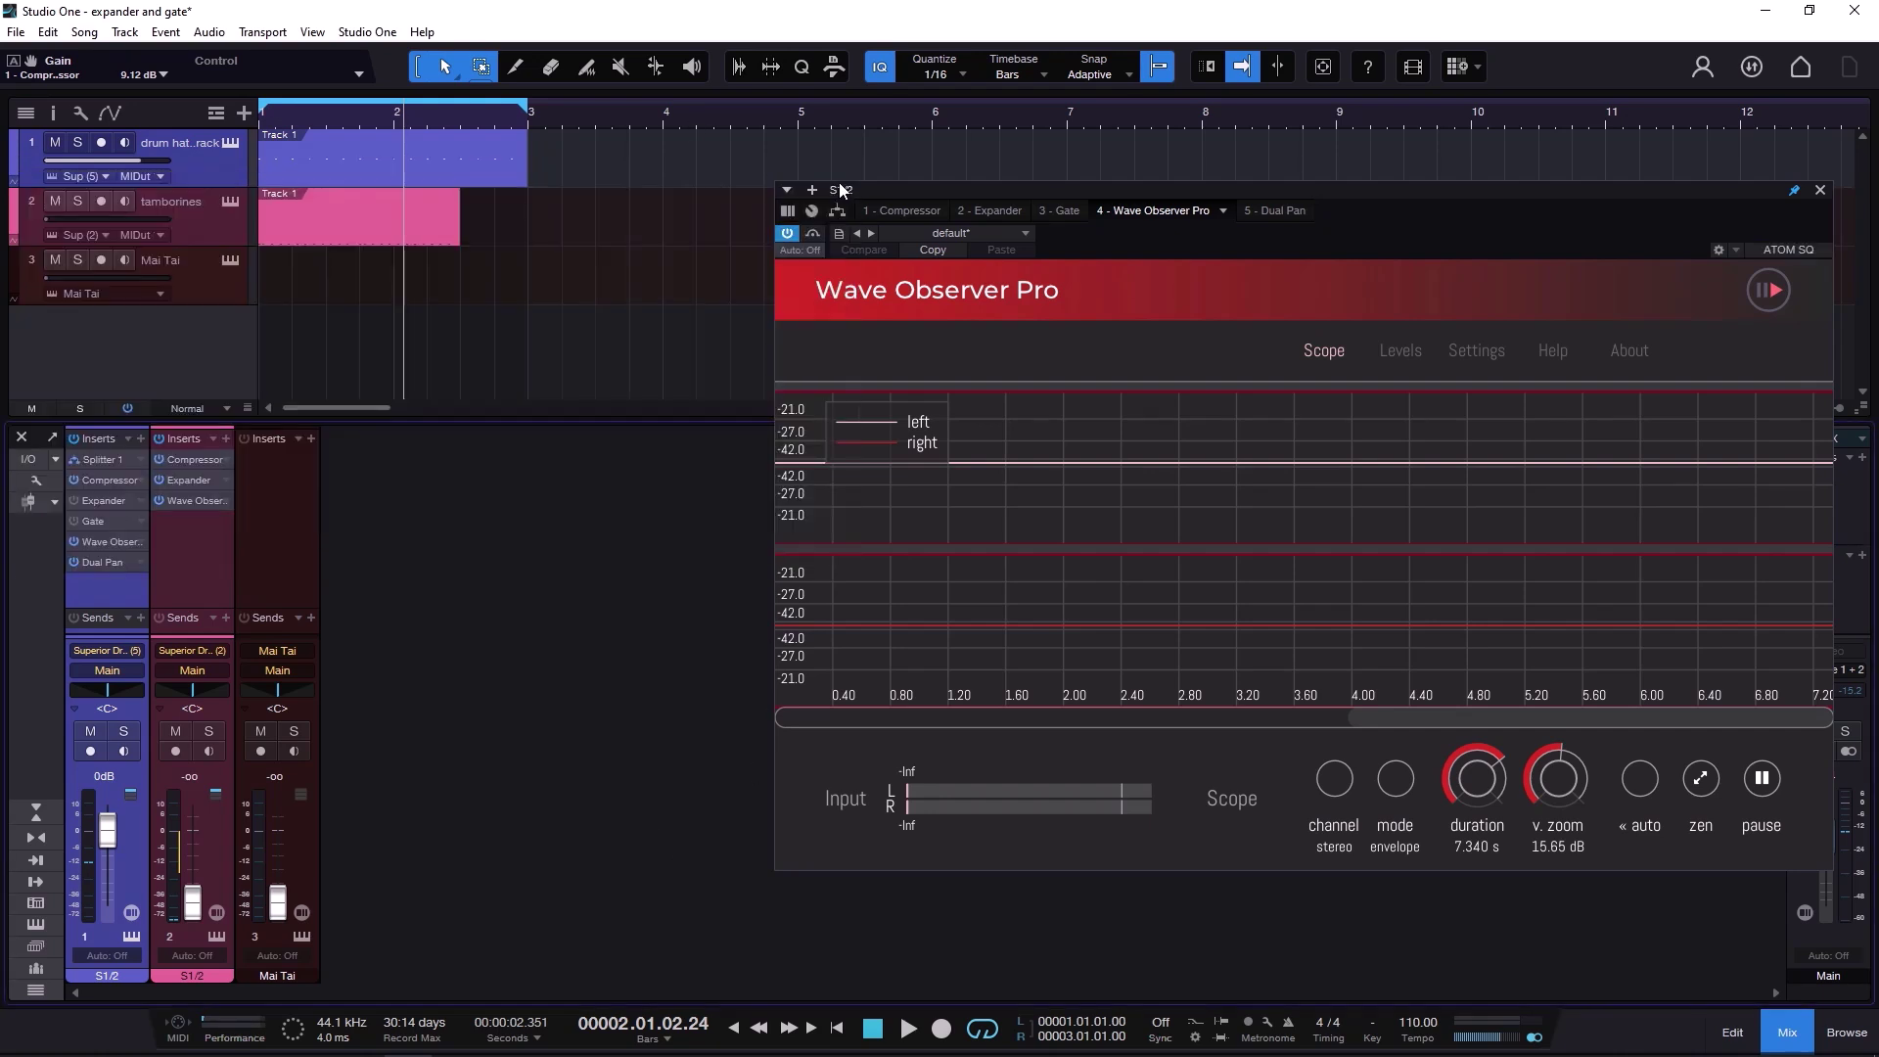
# - Enable the drum hat channel's Expander with a threshold of -23.70 dB, and compare the playing loop with the effect bypassed and active
pyautogui.click(96, 501)
pyautogui.moveTo(577, 252); pyautogui.dragTo(580, 217)
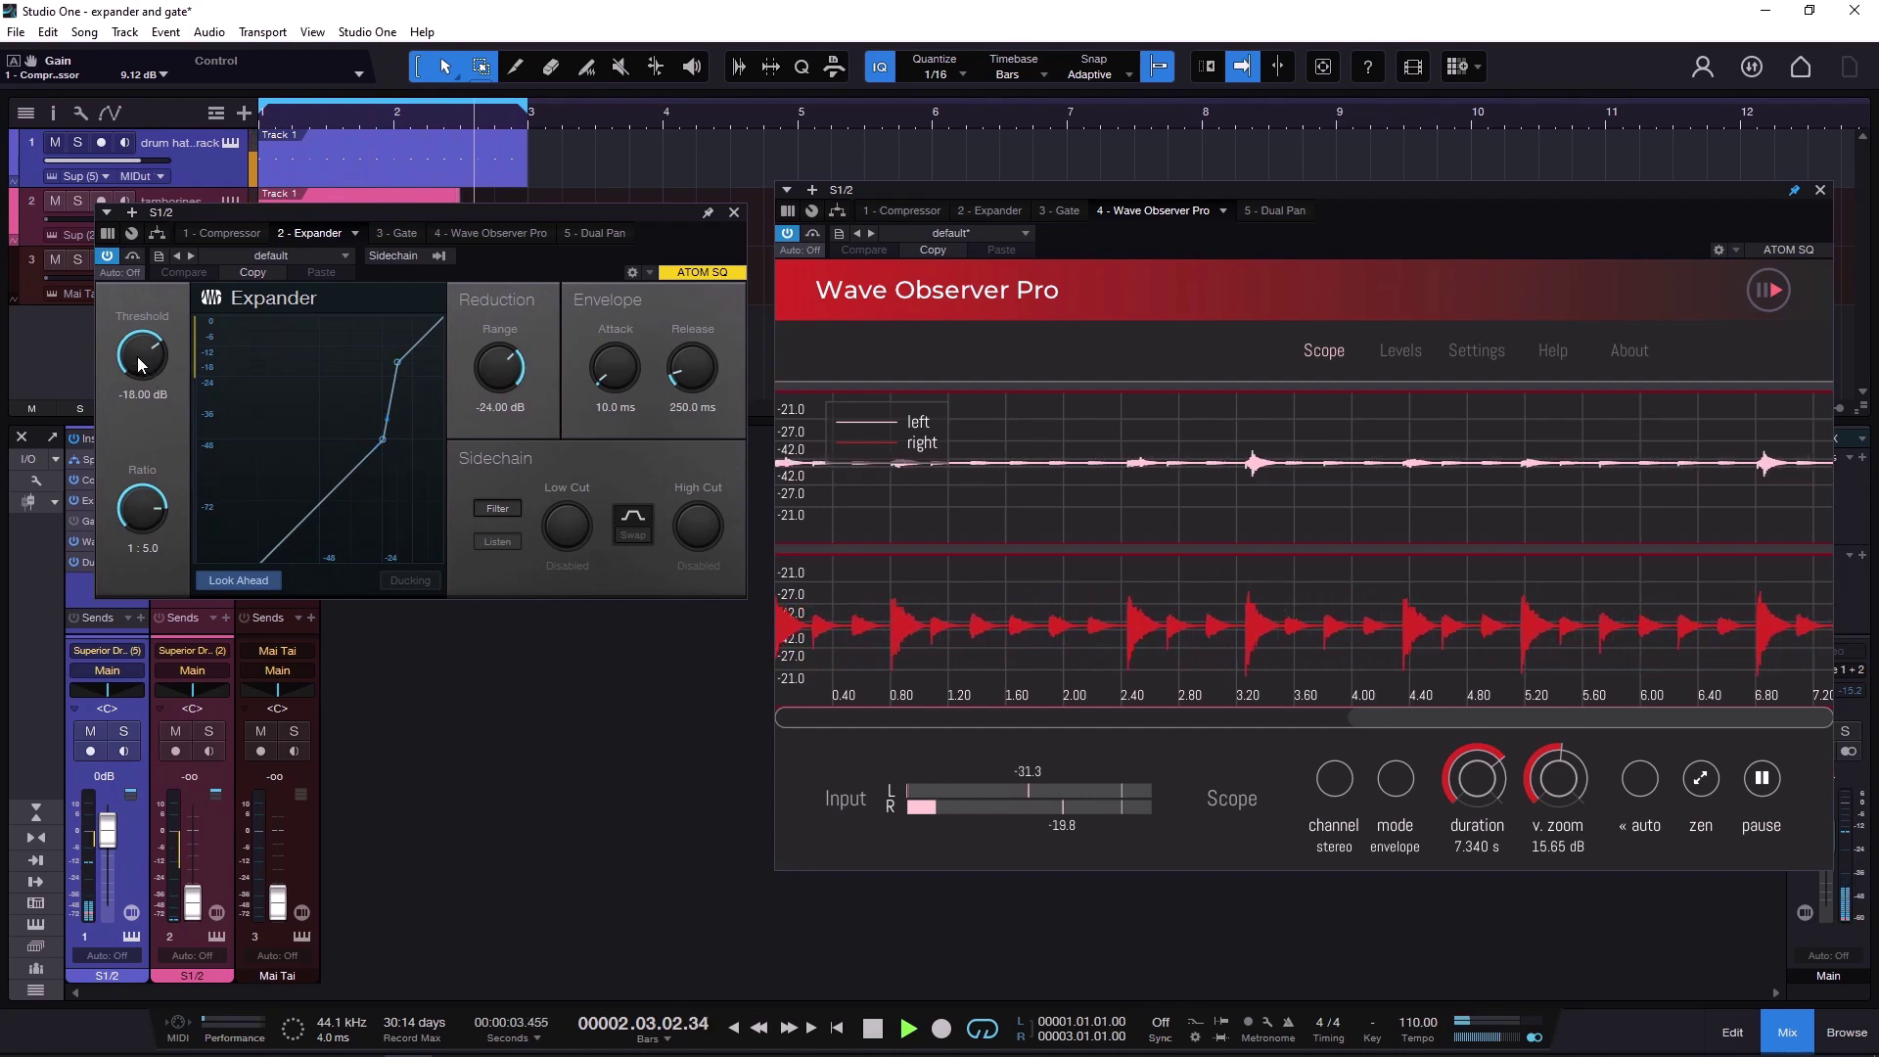
pyautogui.moveTo(138, 357); pyautogui.dragTo(139, 360)
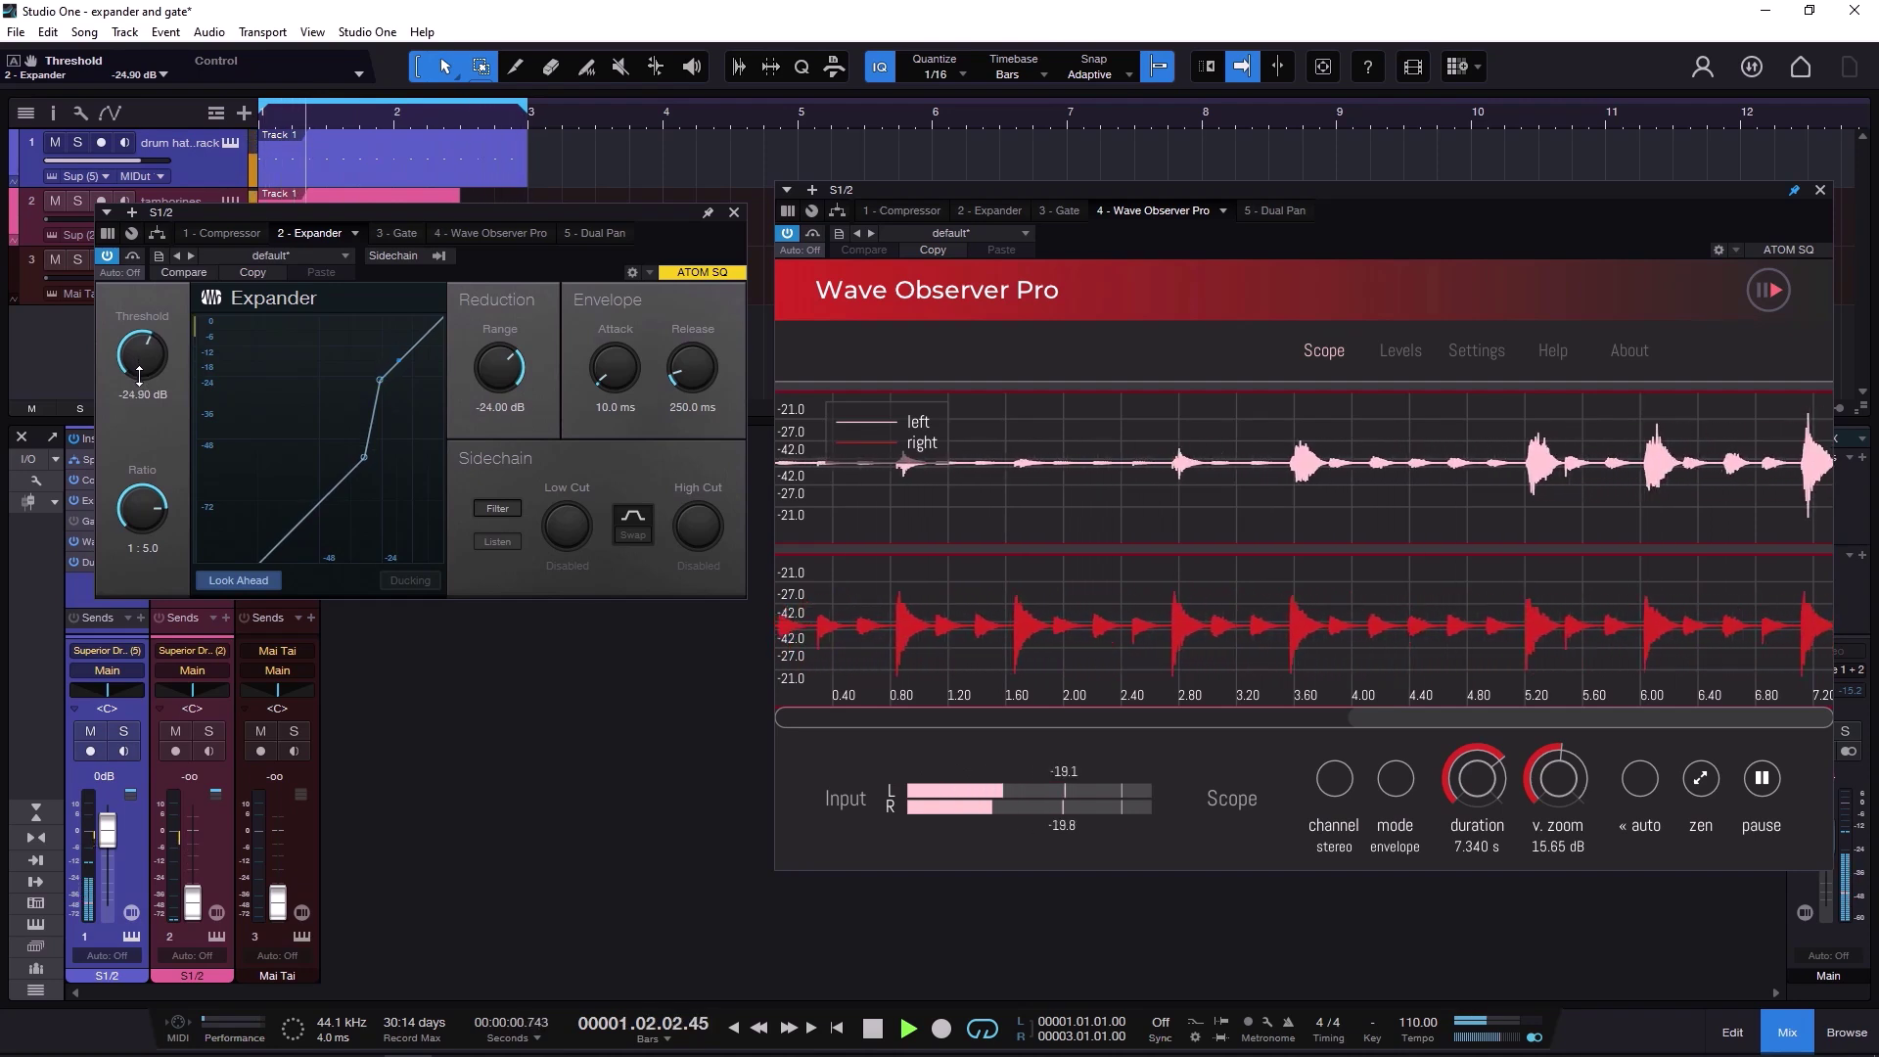
pyautogui.moveTo(139, 381); pyautogui.dragTo(144, 376)
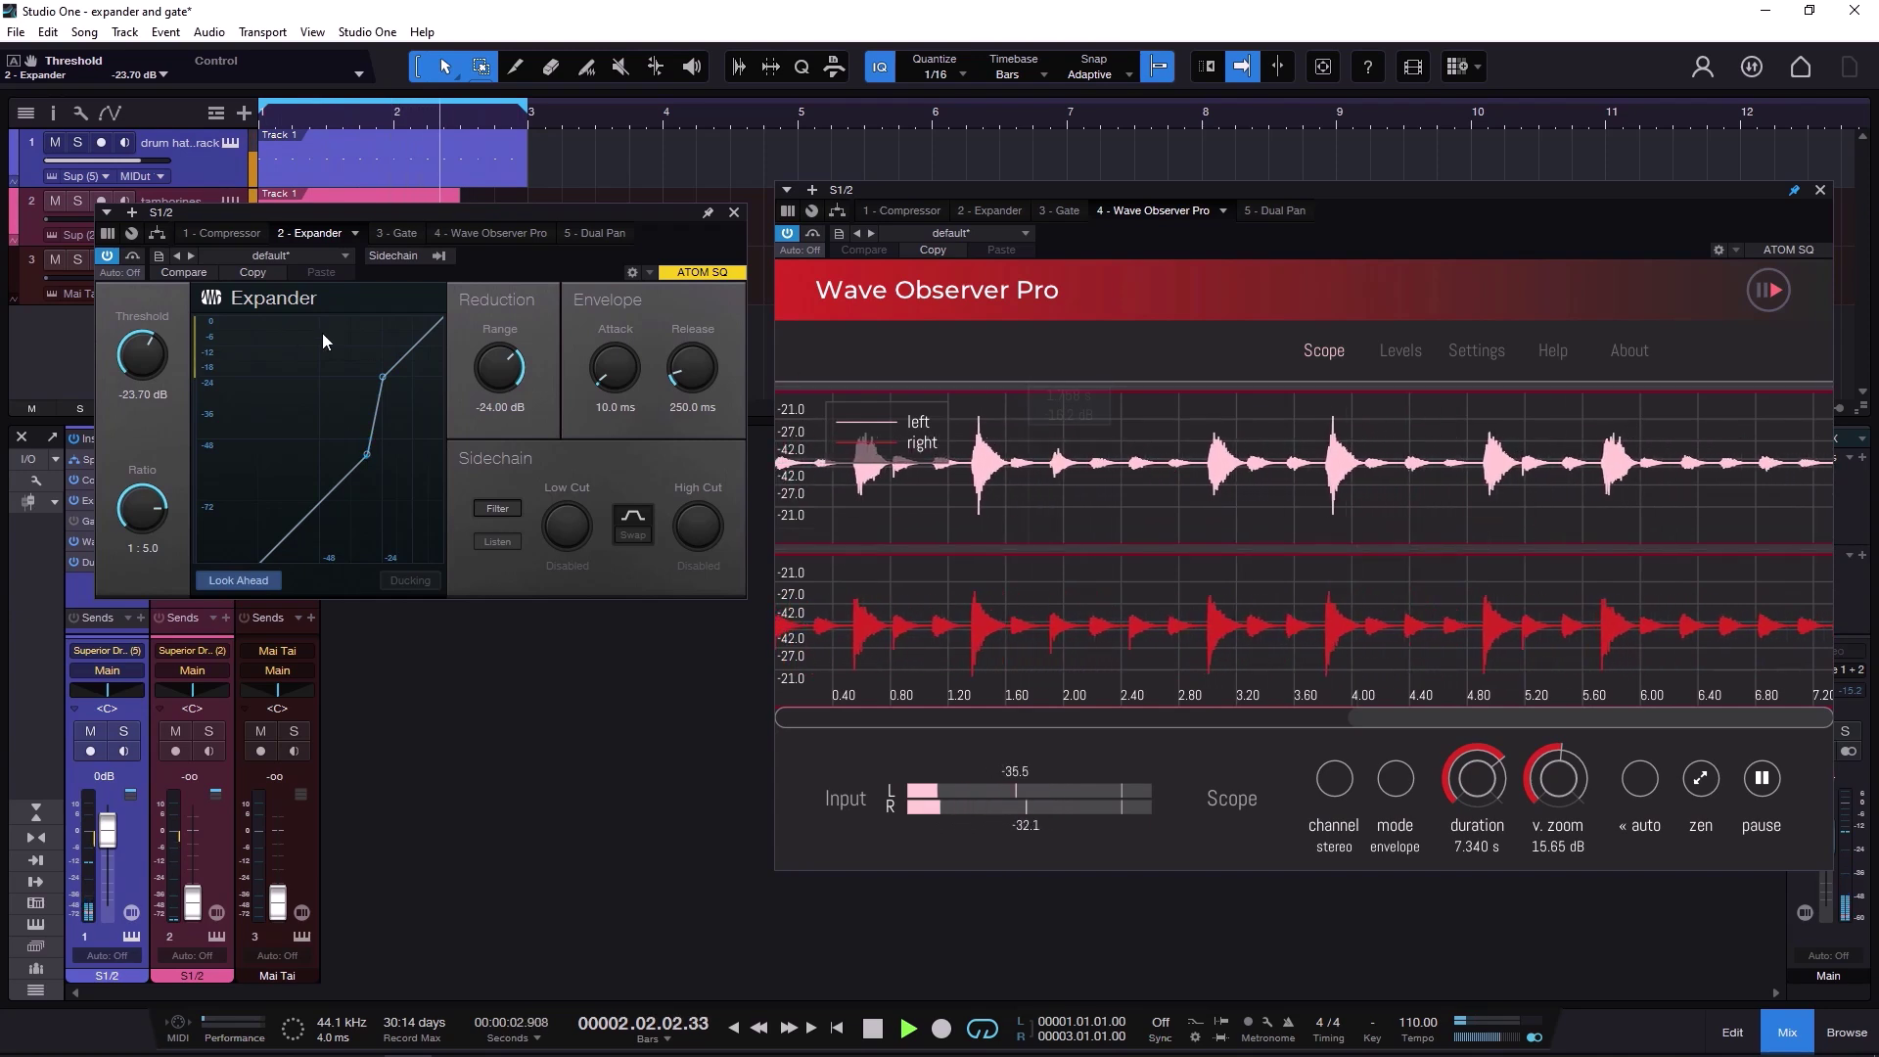
pyautogui.click(103, 259)
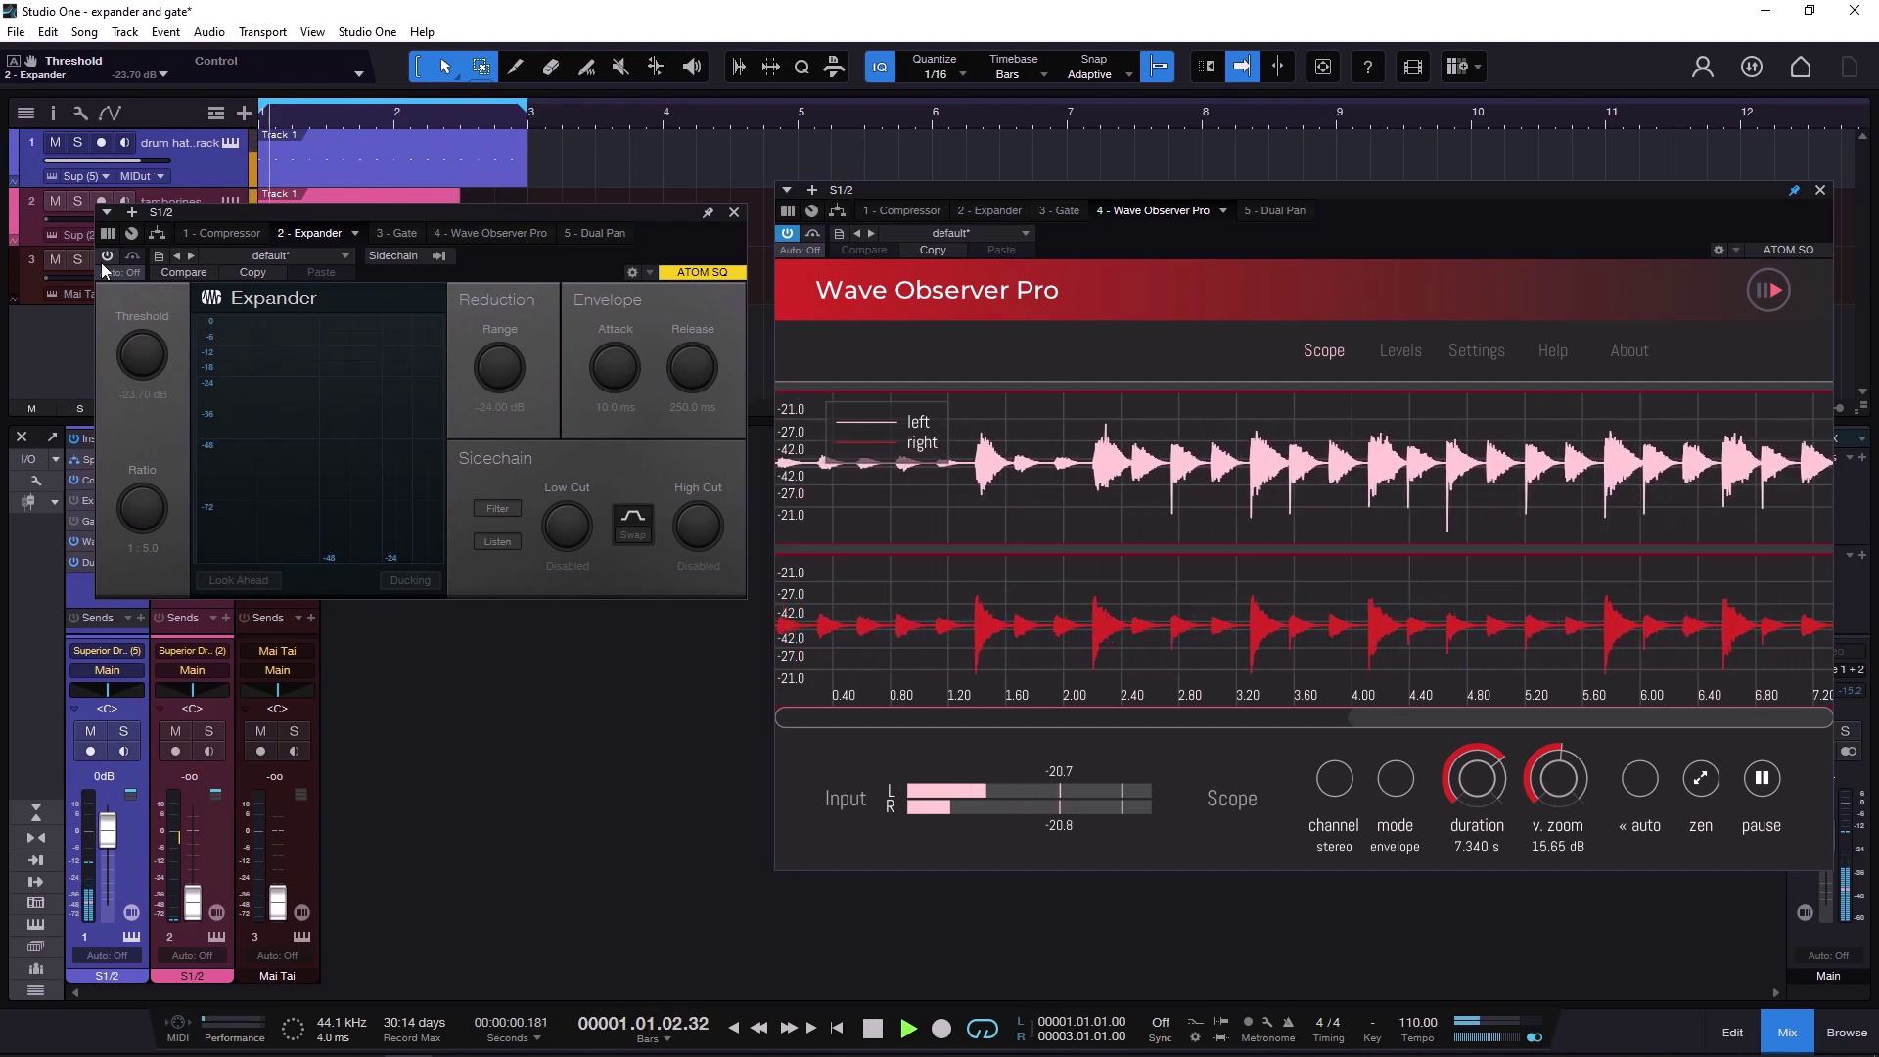
pyautogui.click(107, 259)
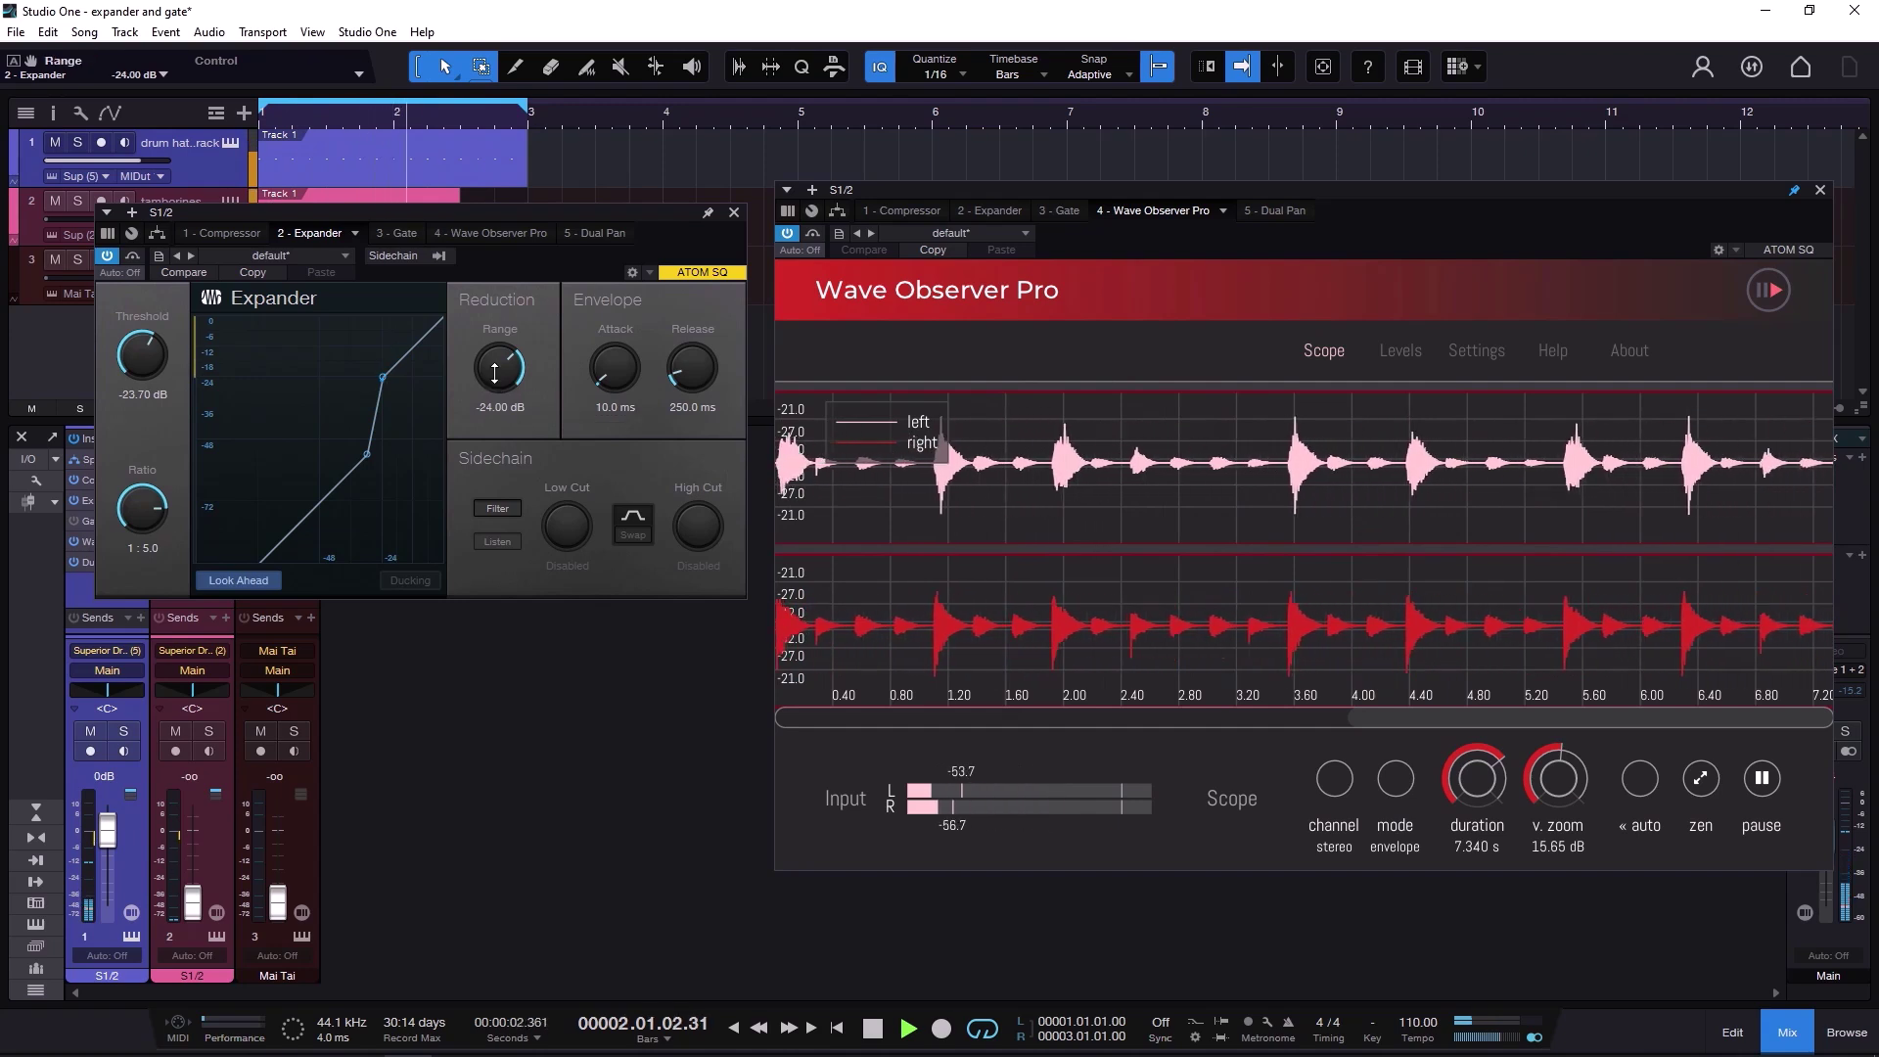
# - Set the Expander's threshold to -26.10 dB and range to -35.16 dB, and compare the result against bypass
pyautogui.moveTo(494, 372); pyautogui.dragTo(512, 416)
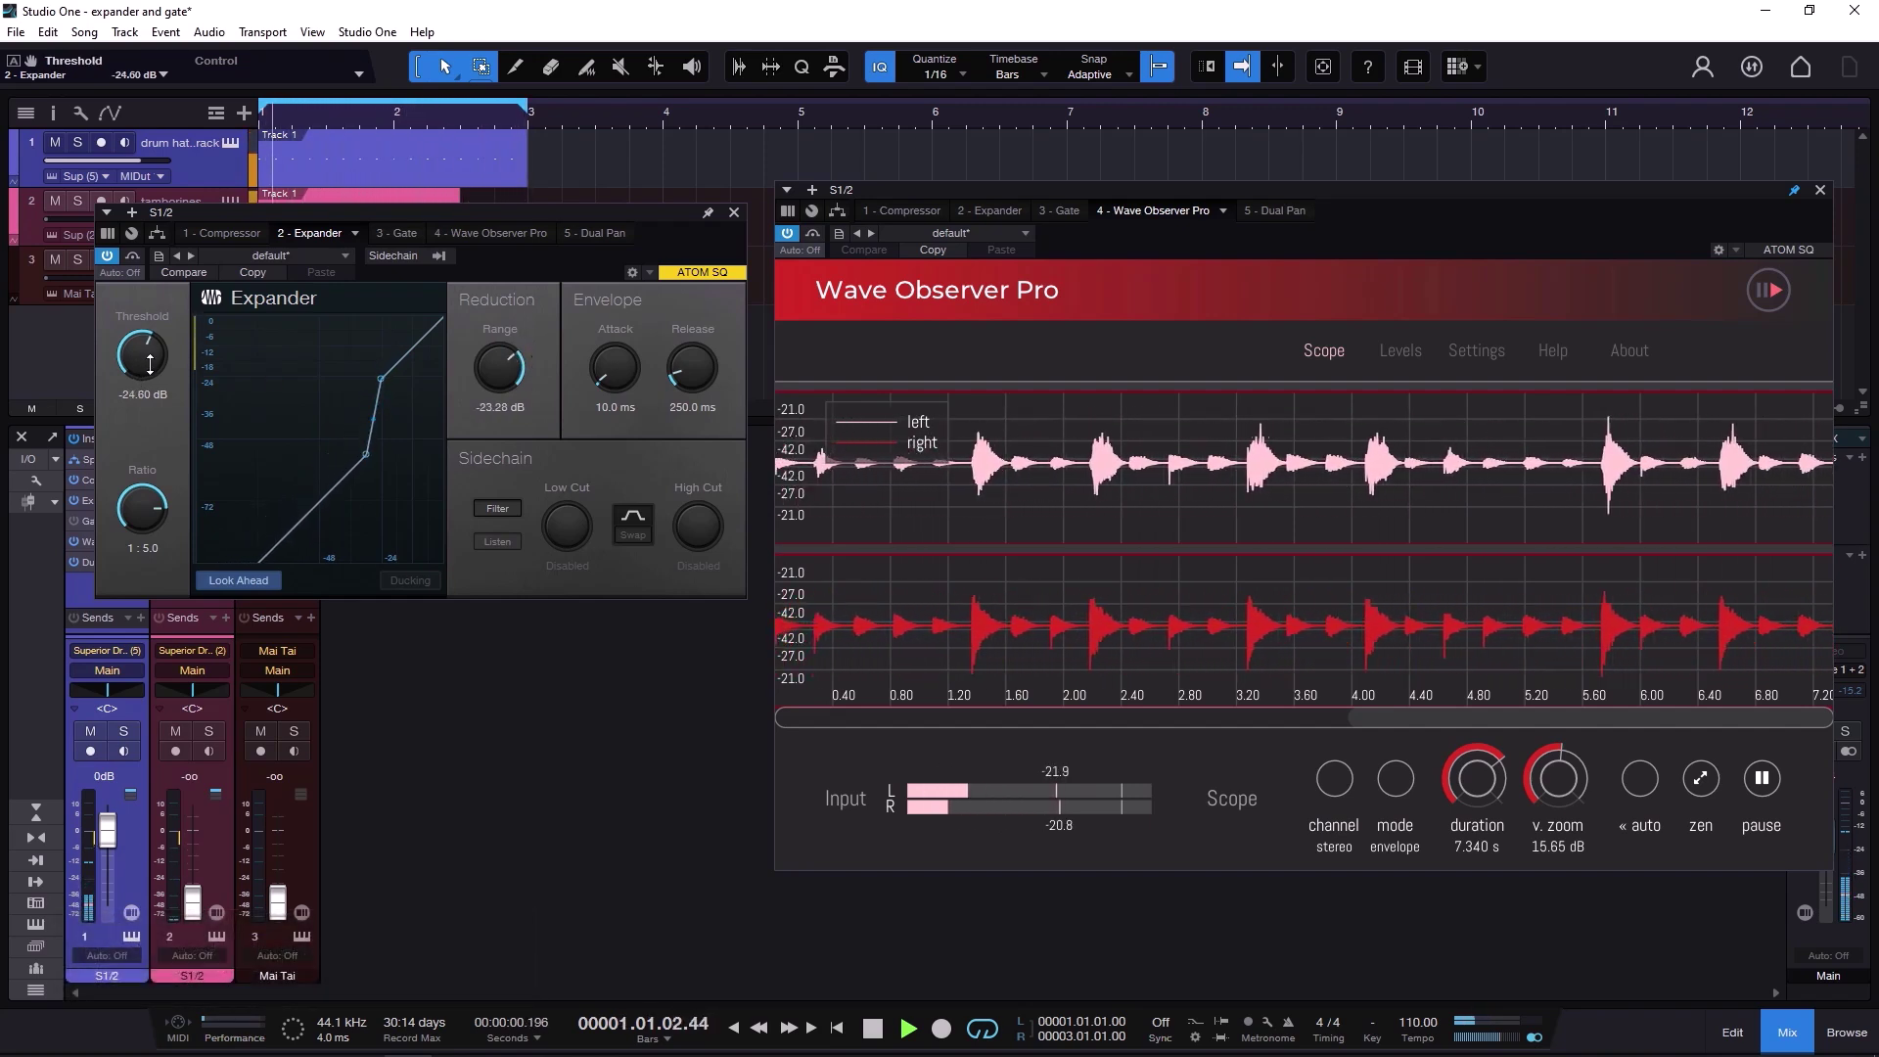
pyautogui.scroll(3, 156, 366)
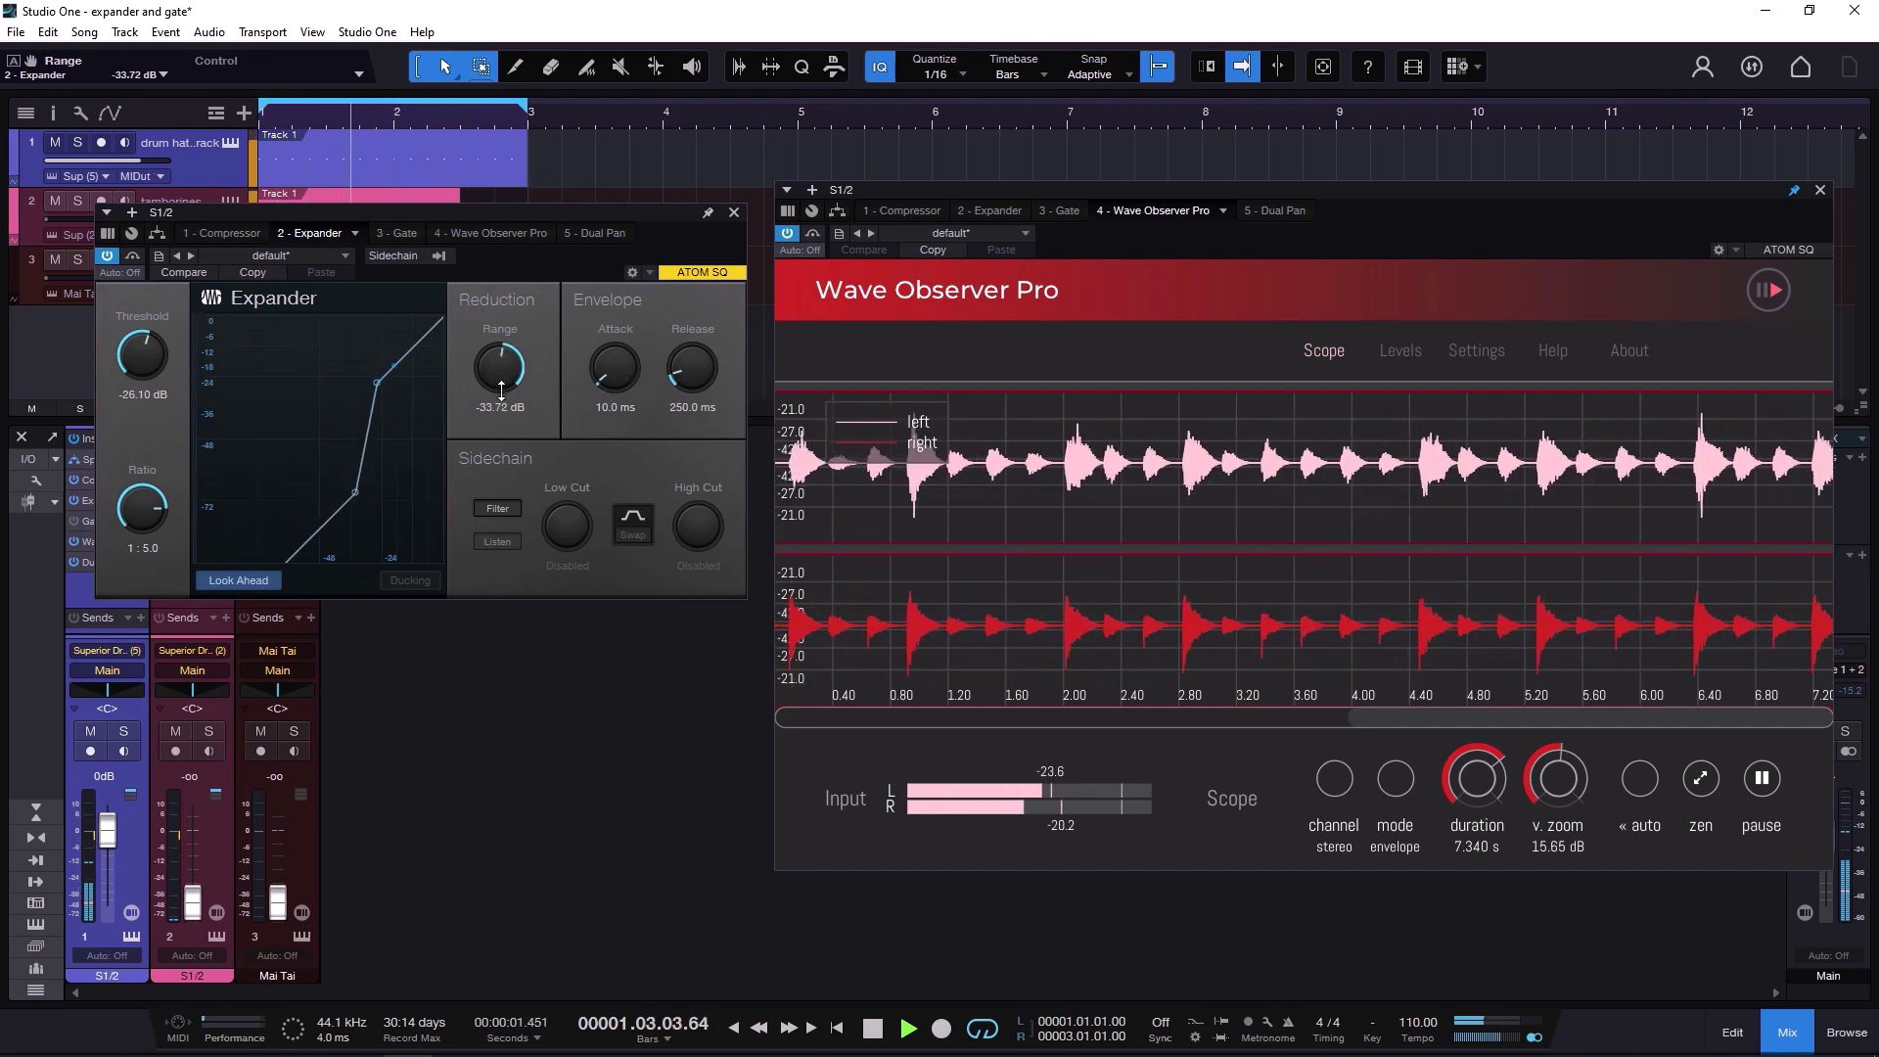
pyautogui.scroll(-1, 505, 395)
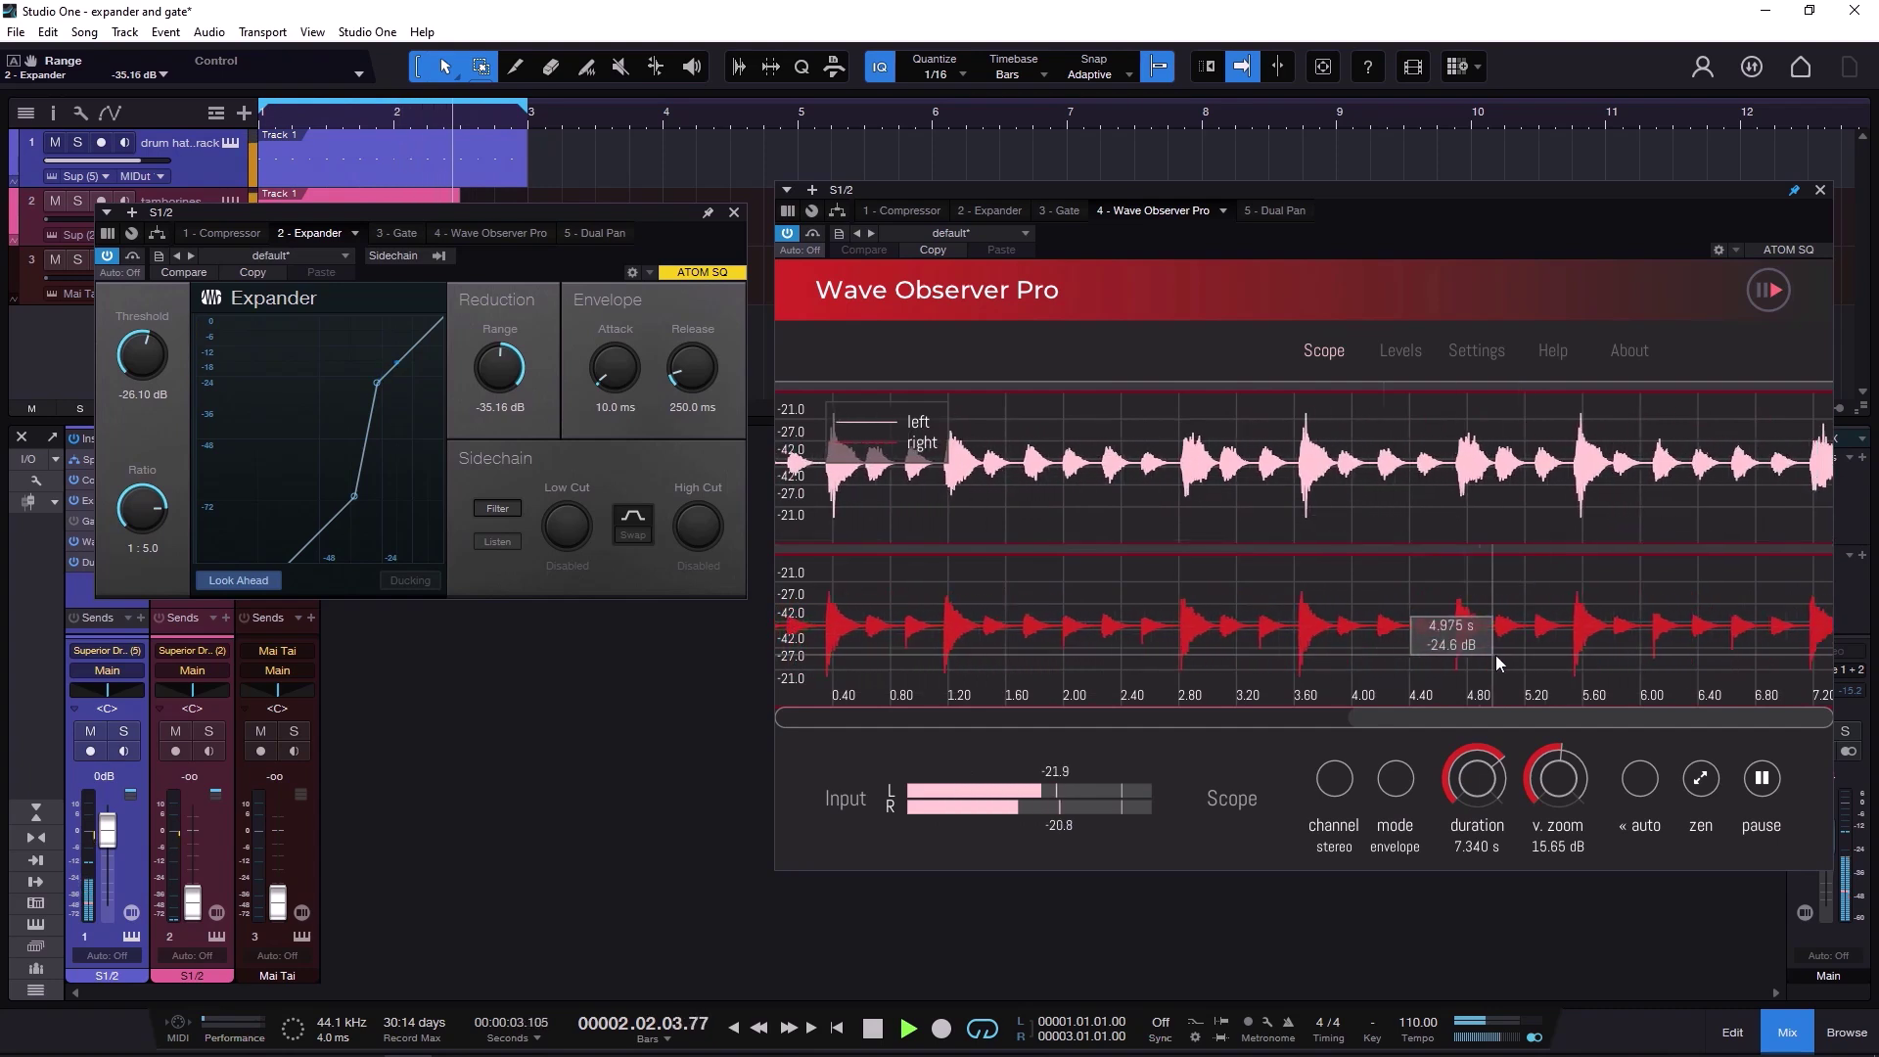
pyautogui.click(107, 256)
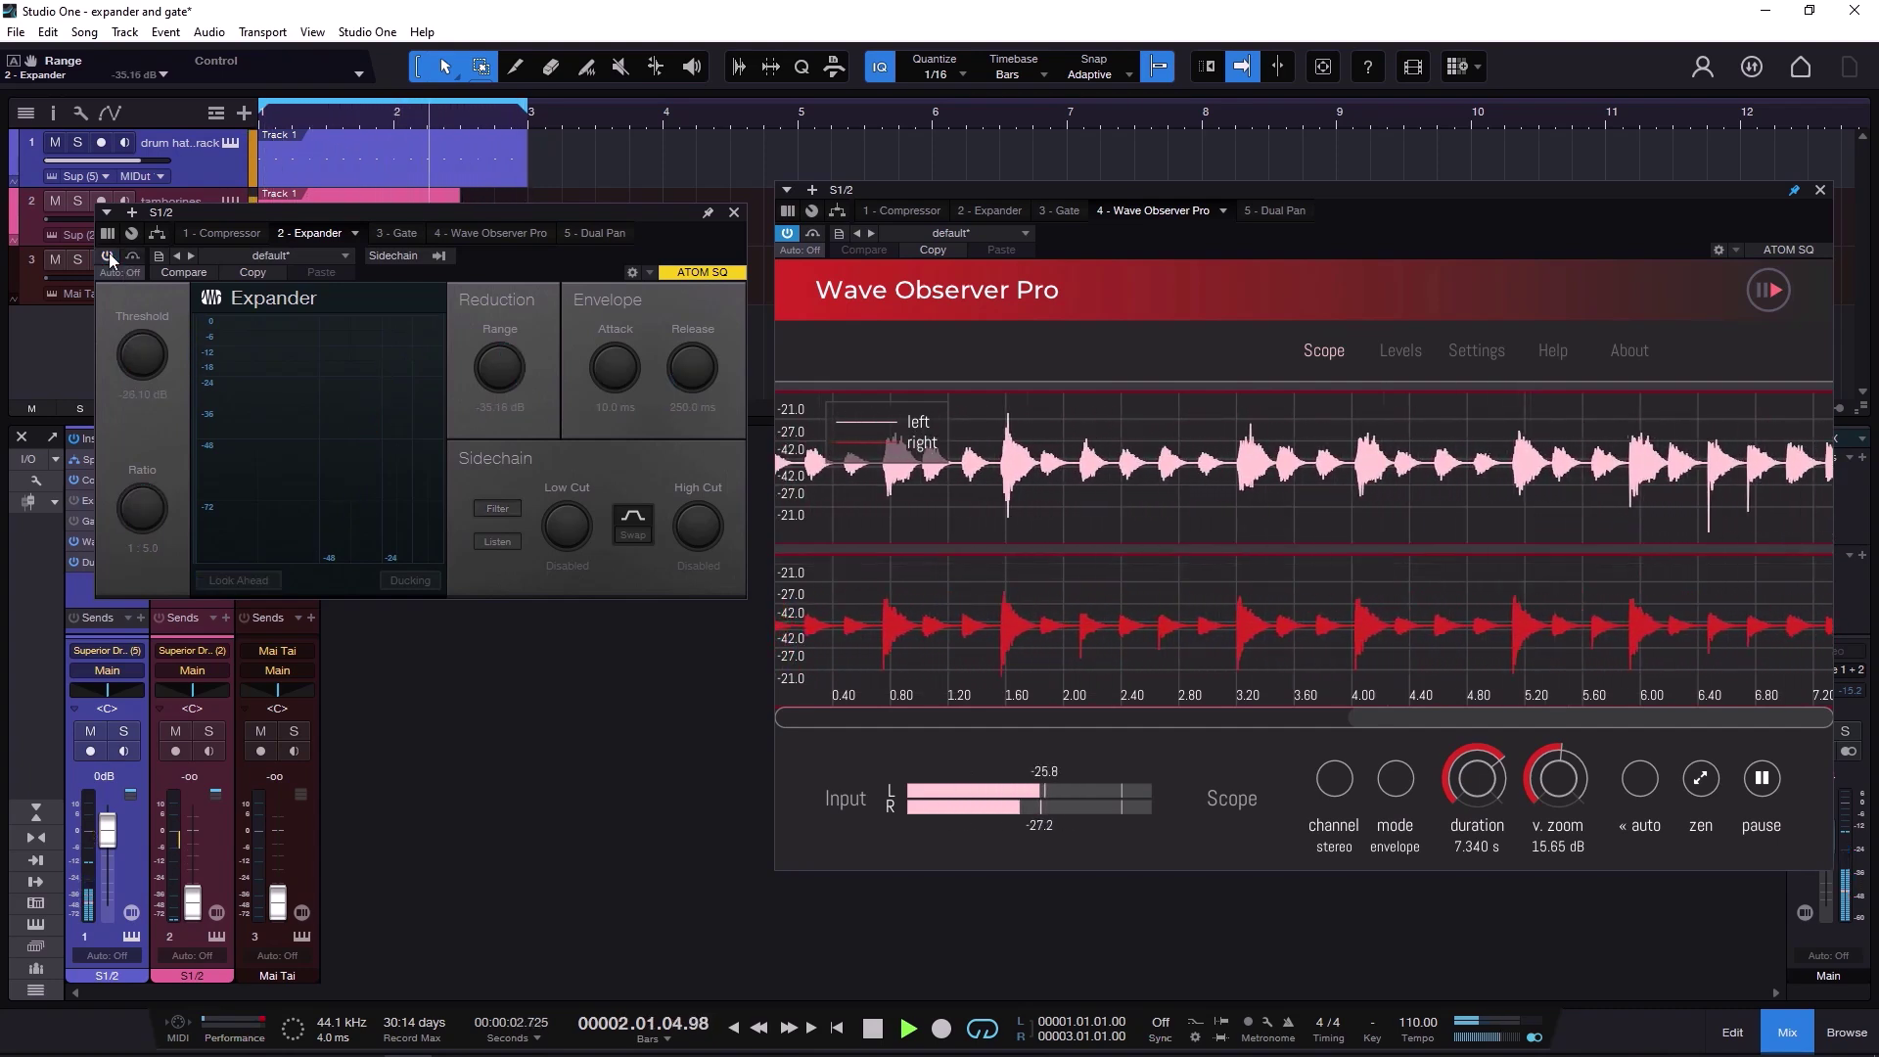
pyautogui.click(109, 255)
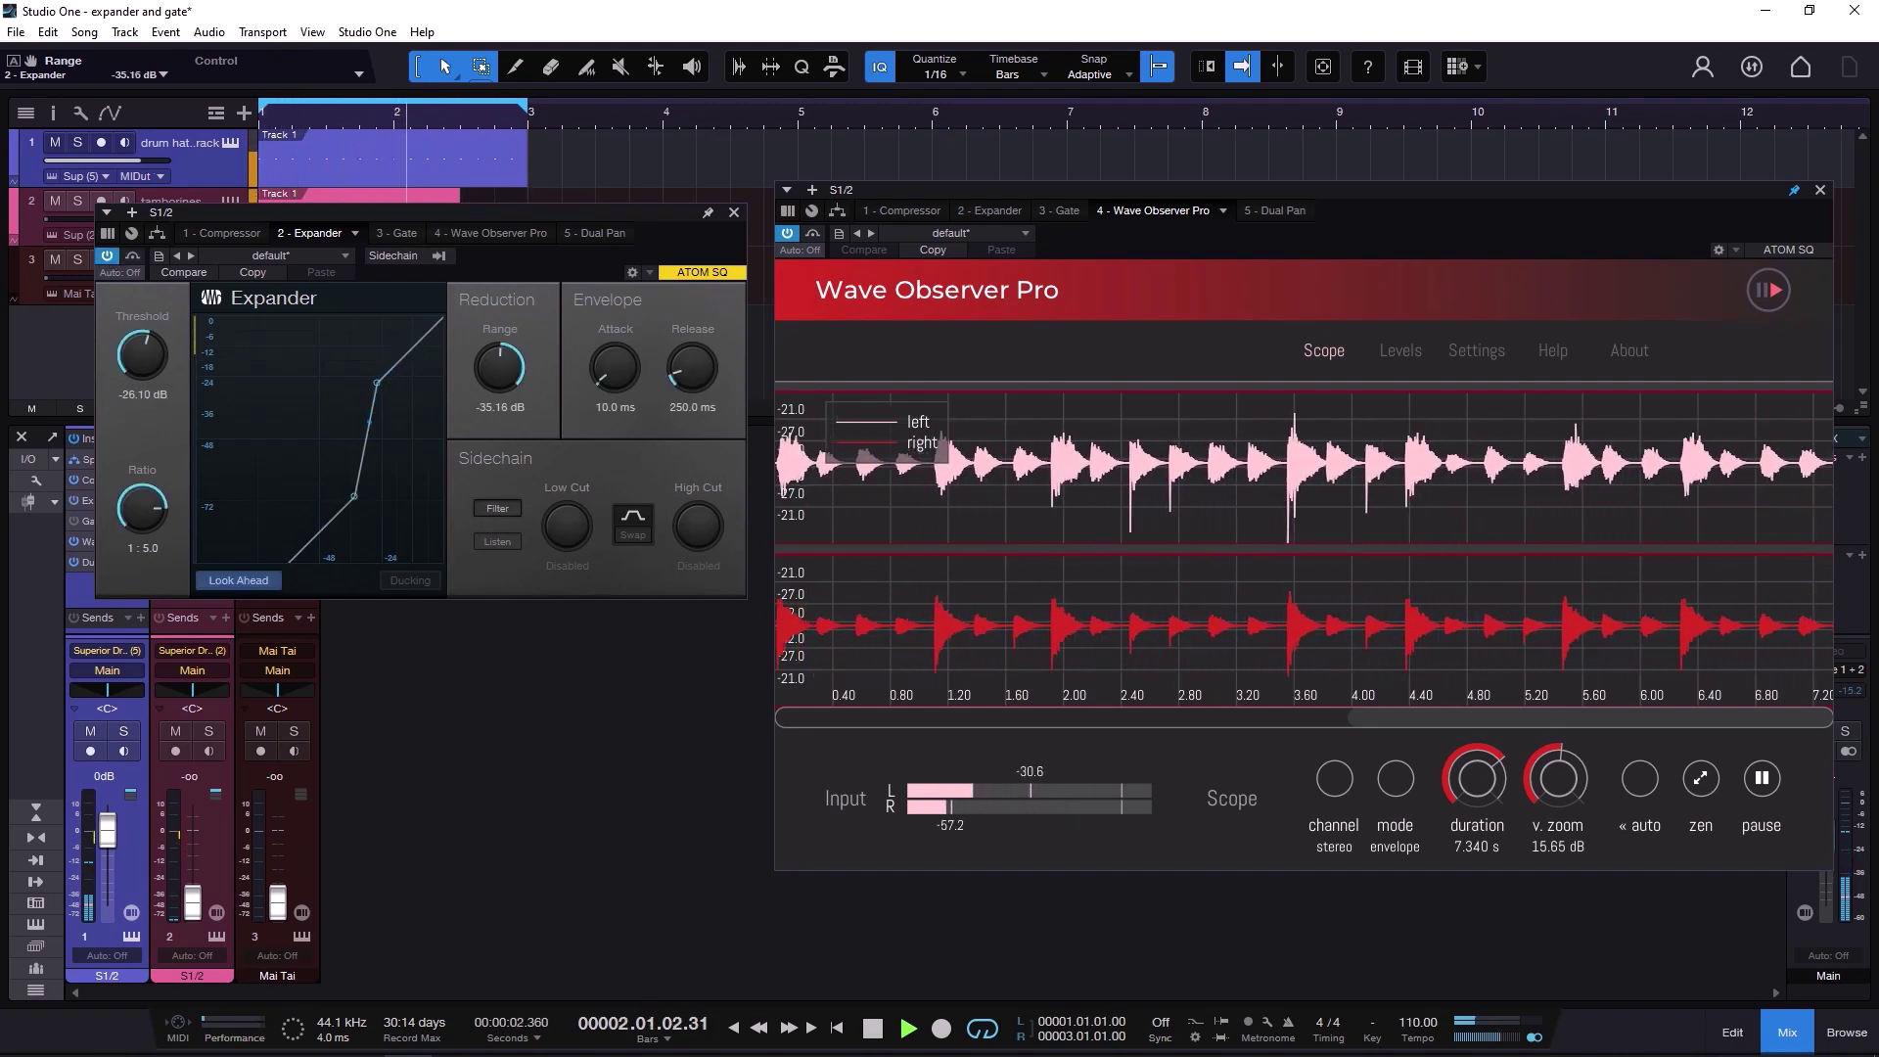
# - Set the Expander's attack to 0.10 ms and release to 50.0 ms with playback stopped, and resume the loop
pyautogui.moveTo(618, 402); pyautogui.dragTo(617, 369)
pyautogui.press('space')
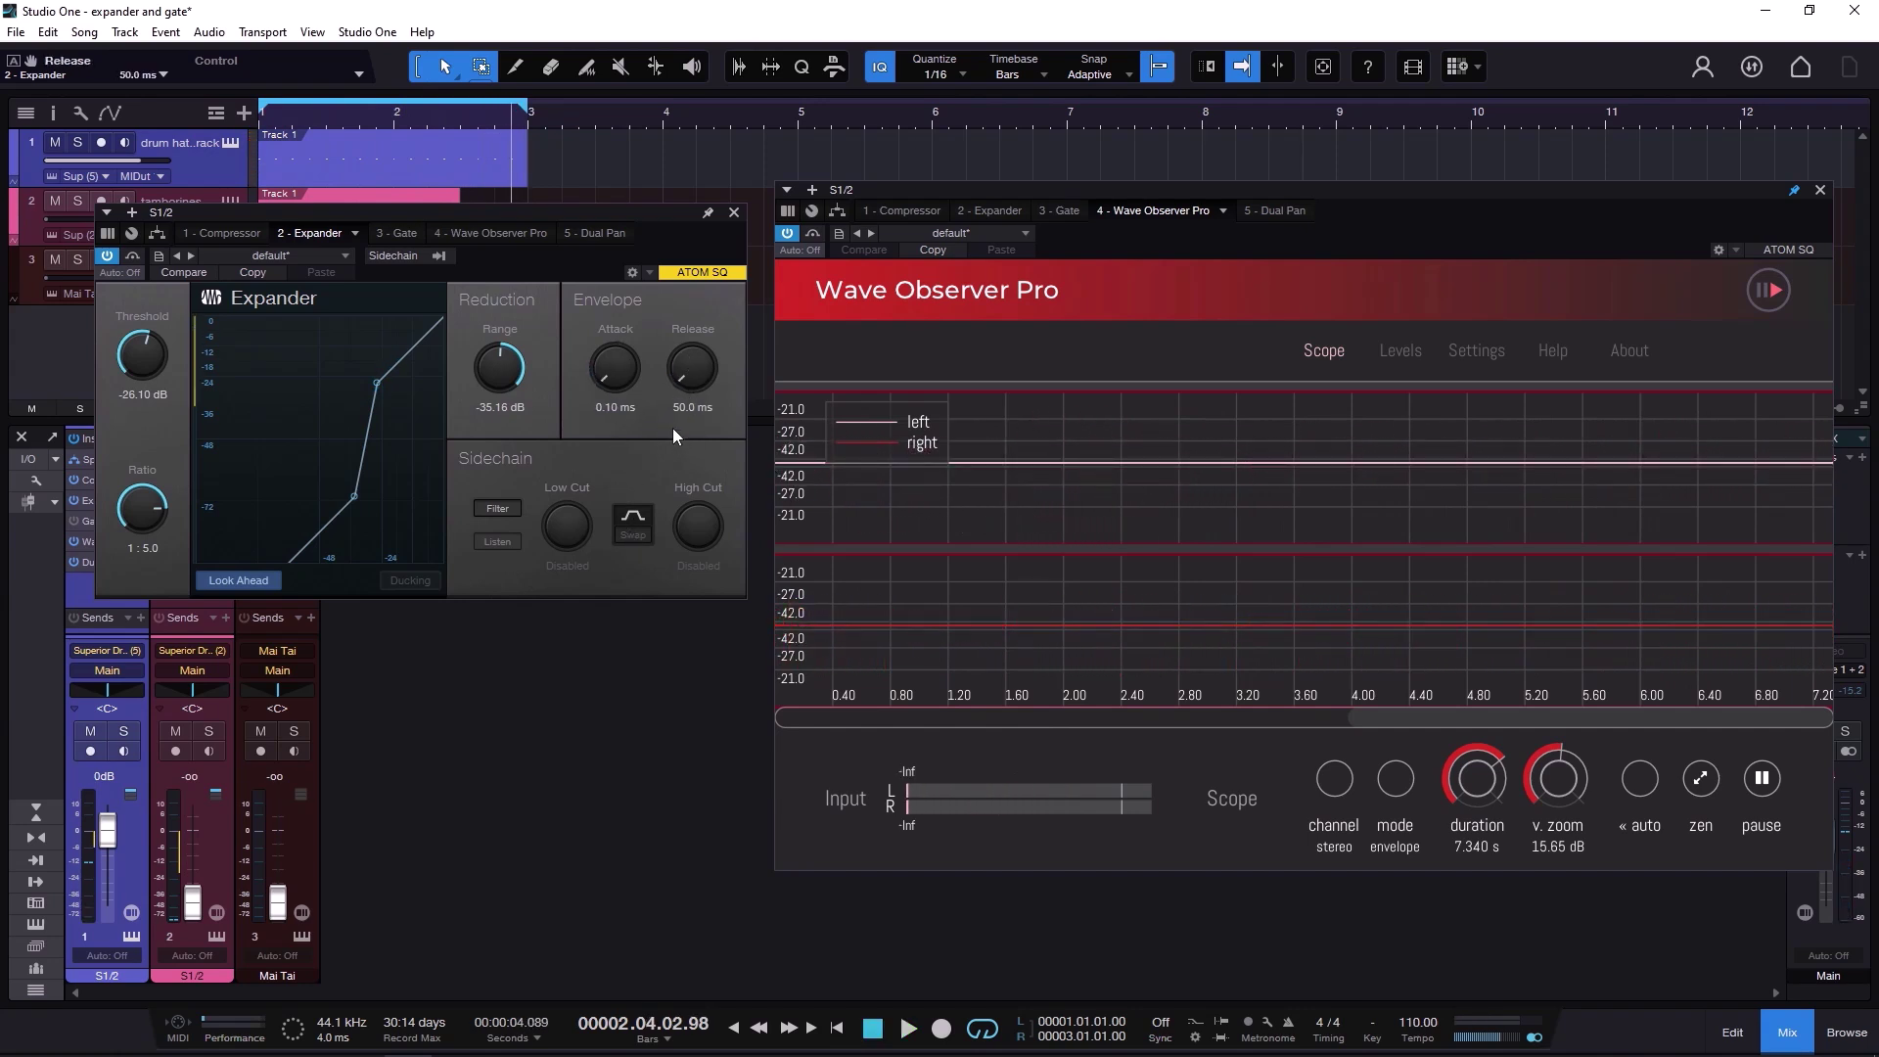
pyautogui.press('space')
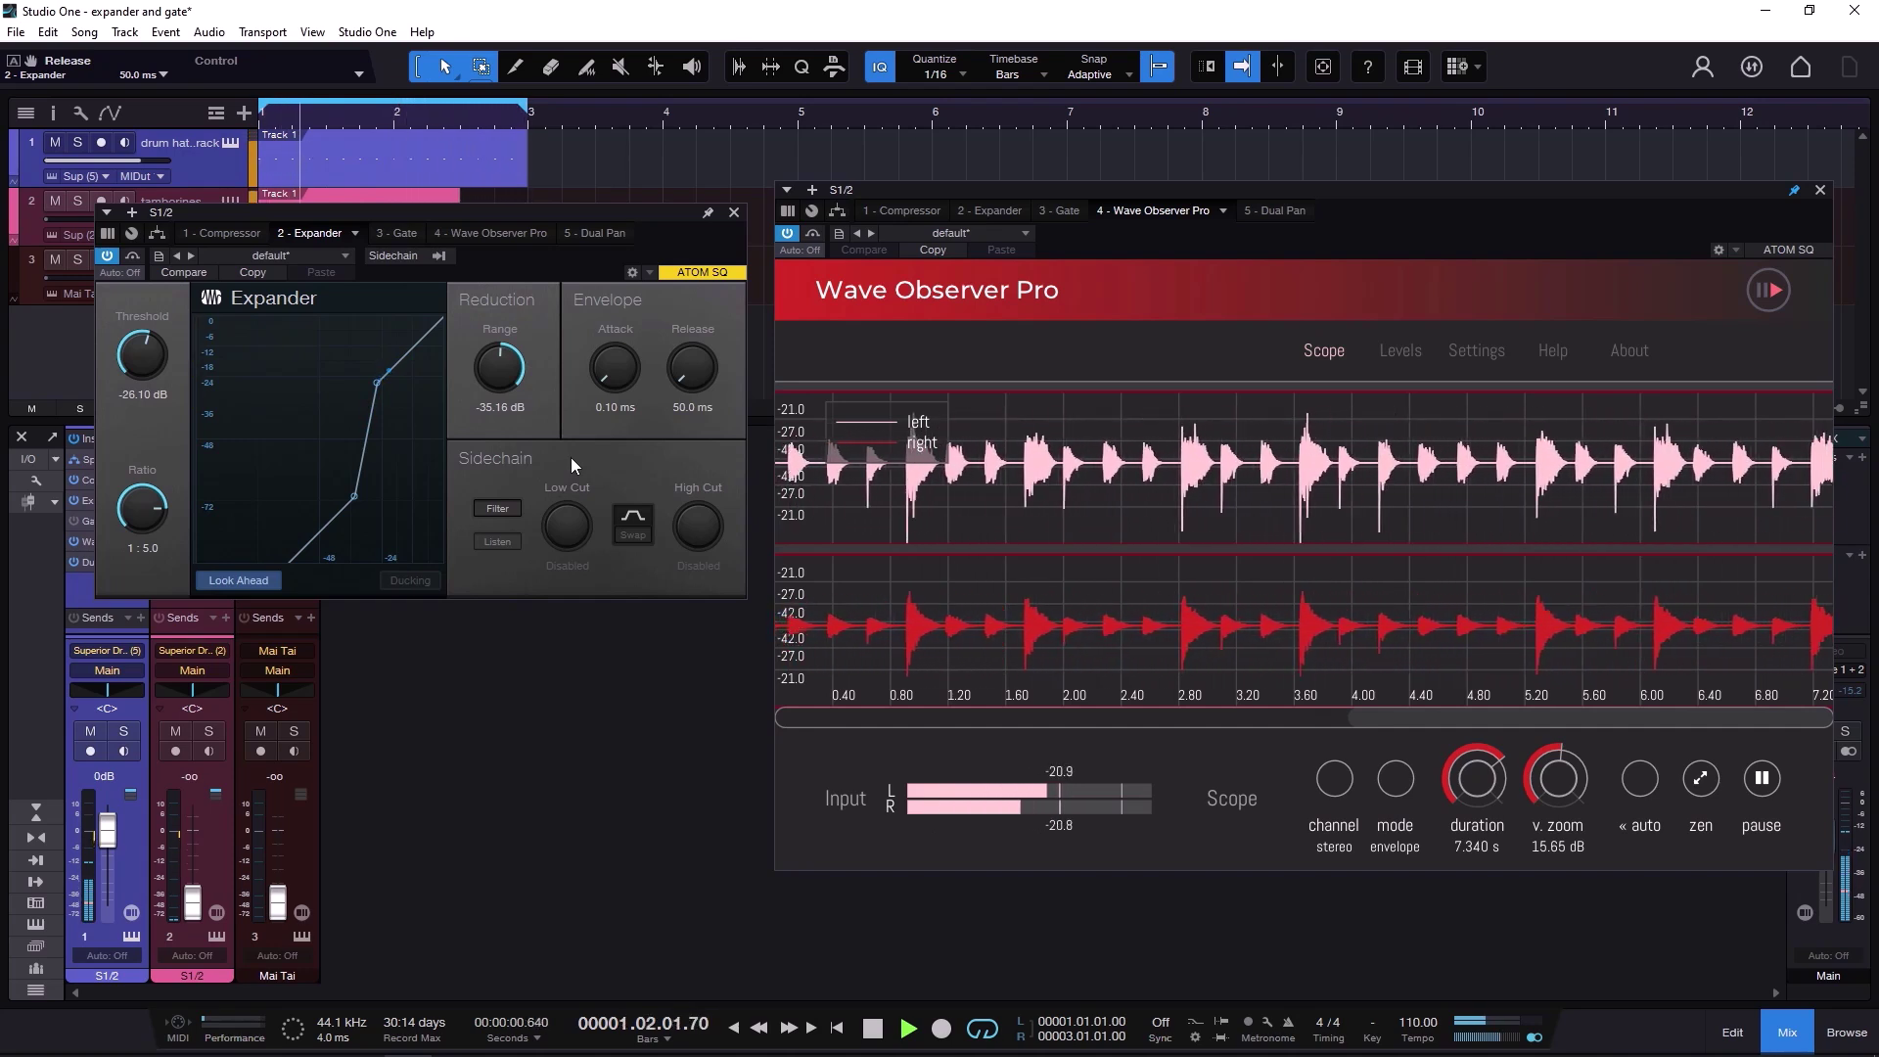
# - Lengthen the Expander's release to 225.5 ms while the loop plays
pyautogui.scroll(10, 696, 366)
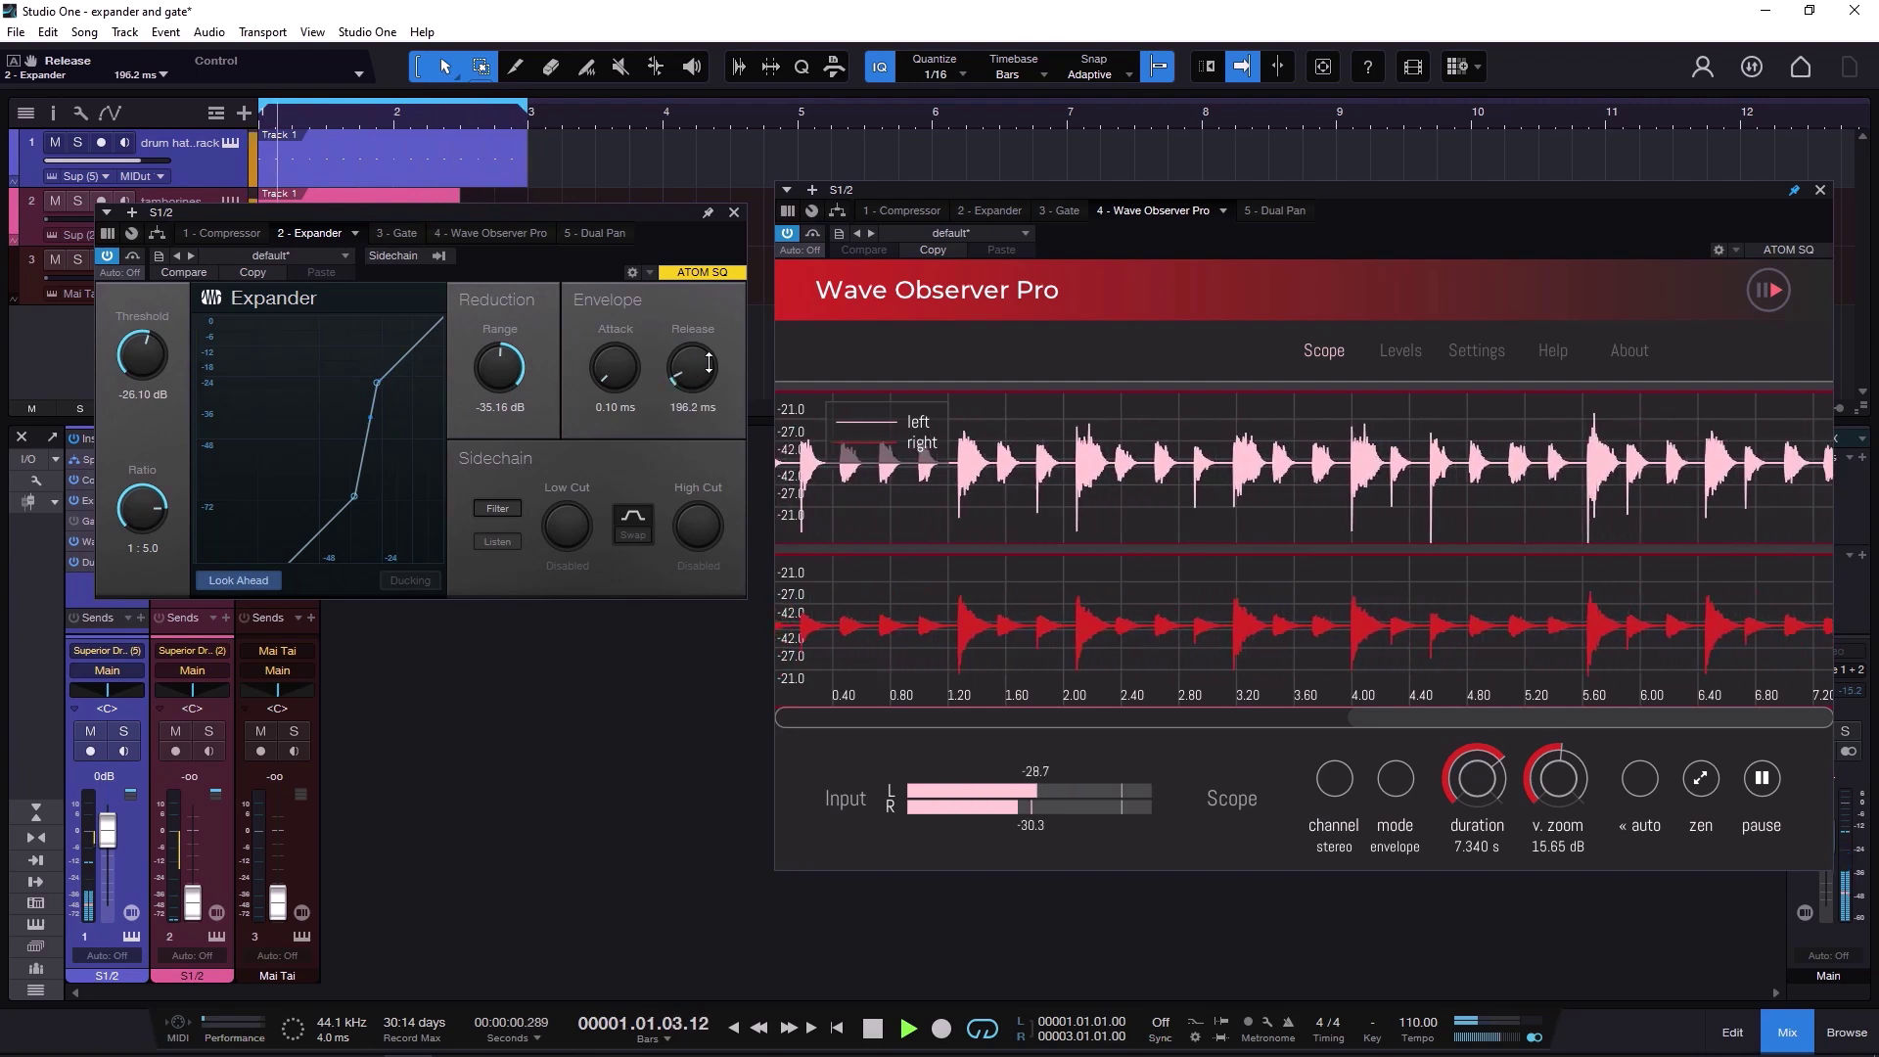
pyautogui.scroll(-1, 703, 370)
pyautogui.scroll(3, 696, 385)
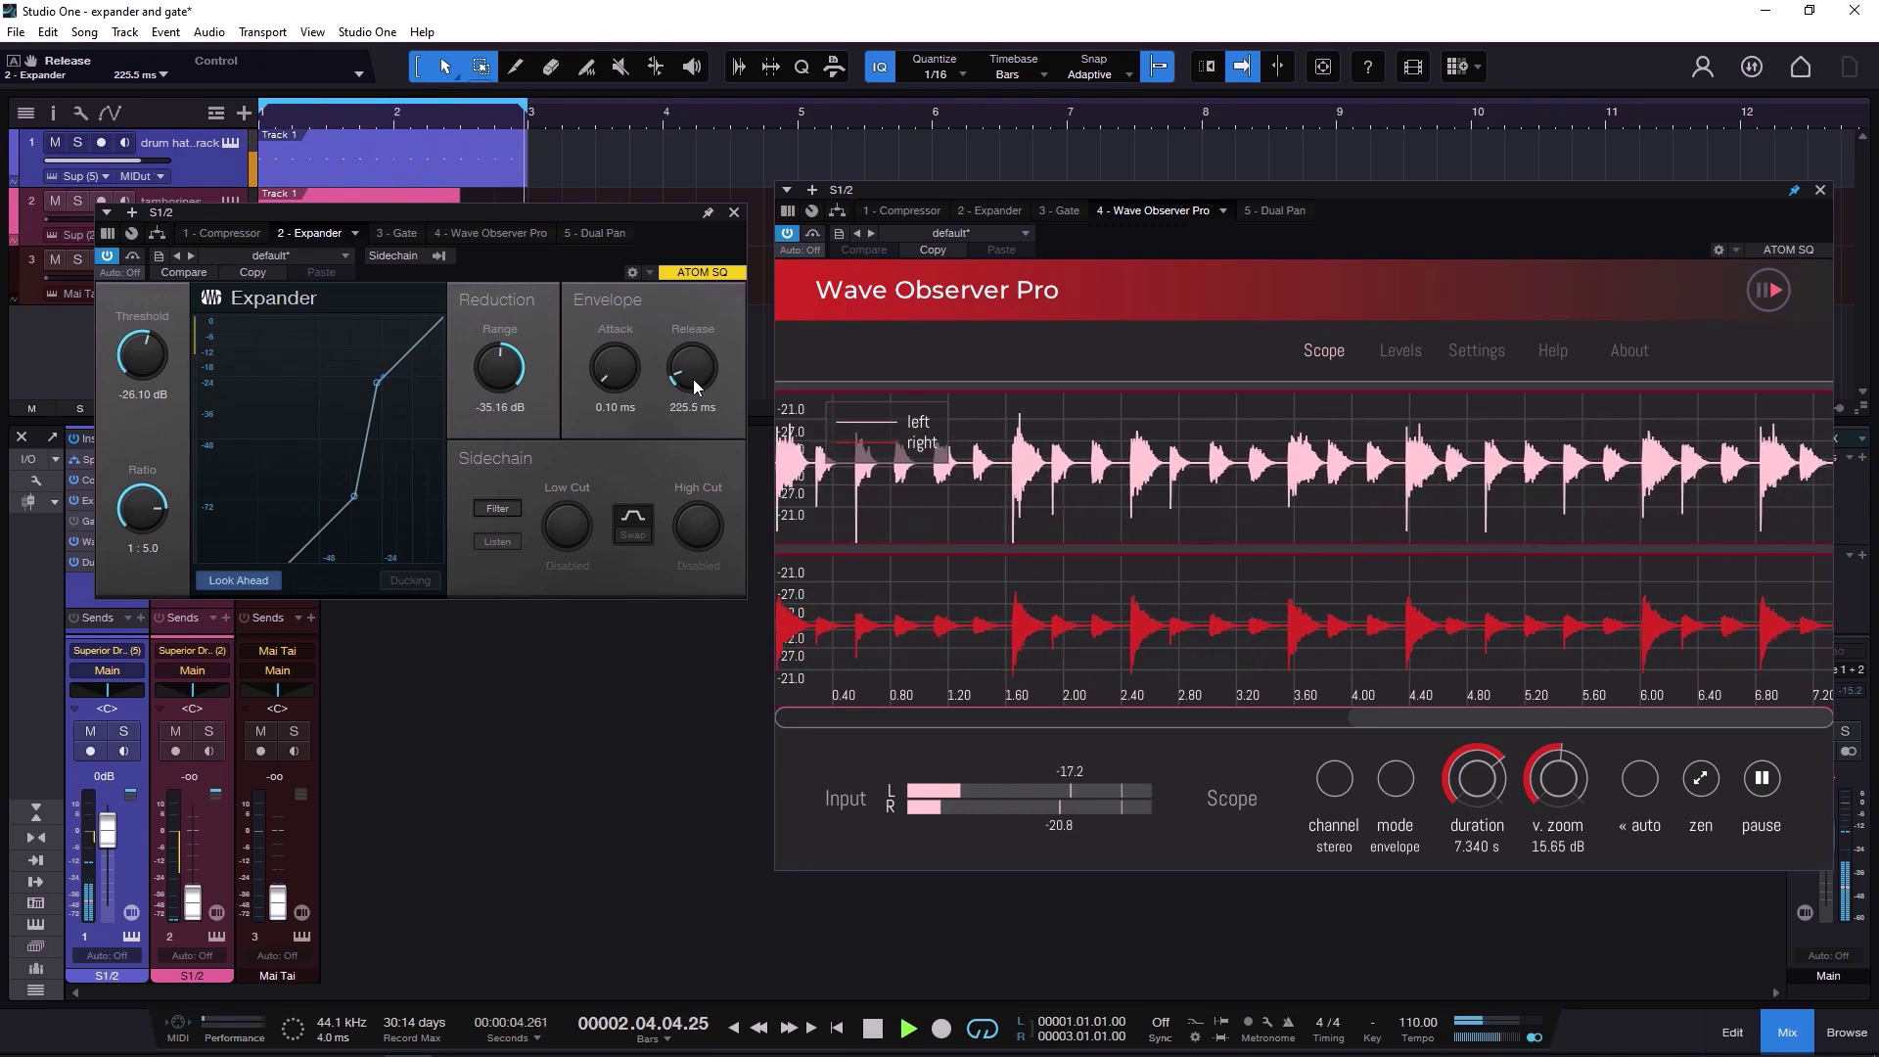
# - Try longer Expander attack times of 10.1, 50.1 and 75.1 ms during playback, and return the attack to 0.10 ms
pyautogui.scroll(5, 602, 378)
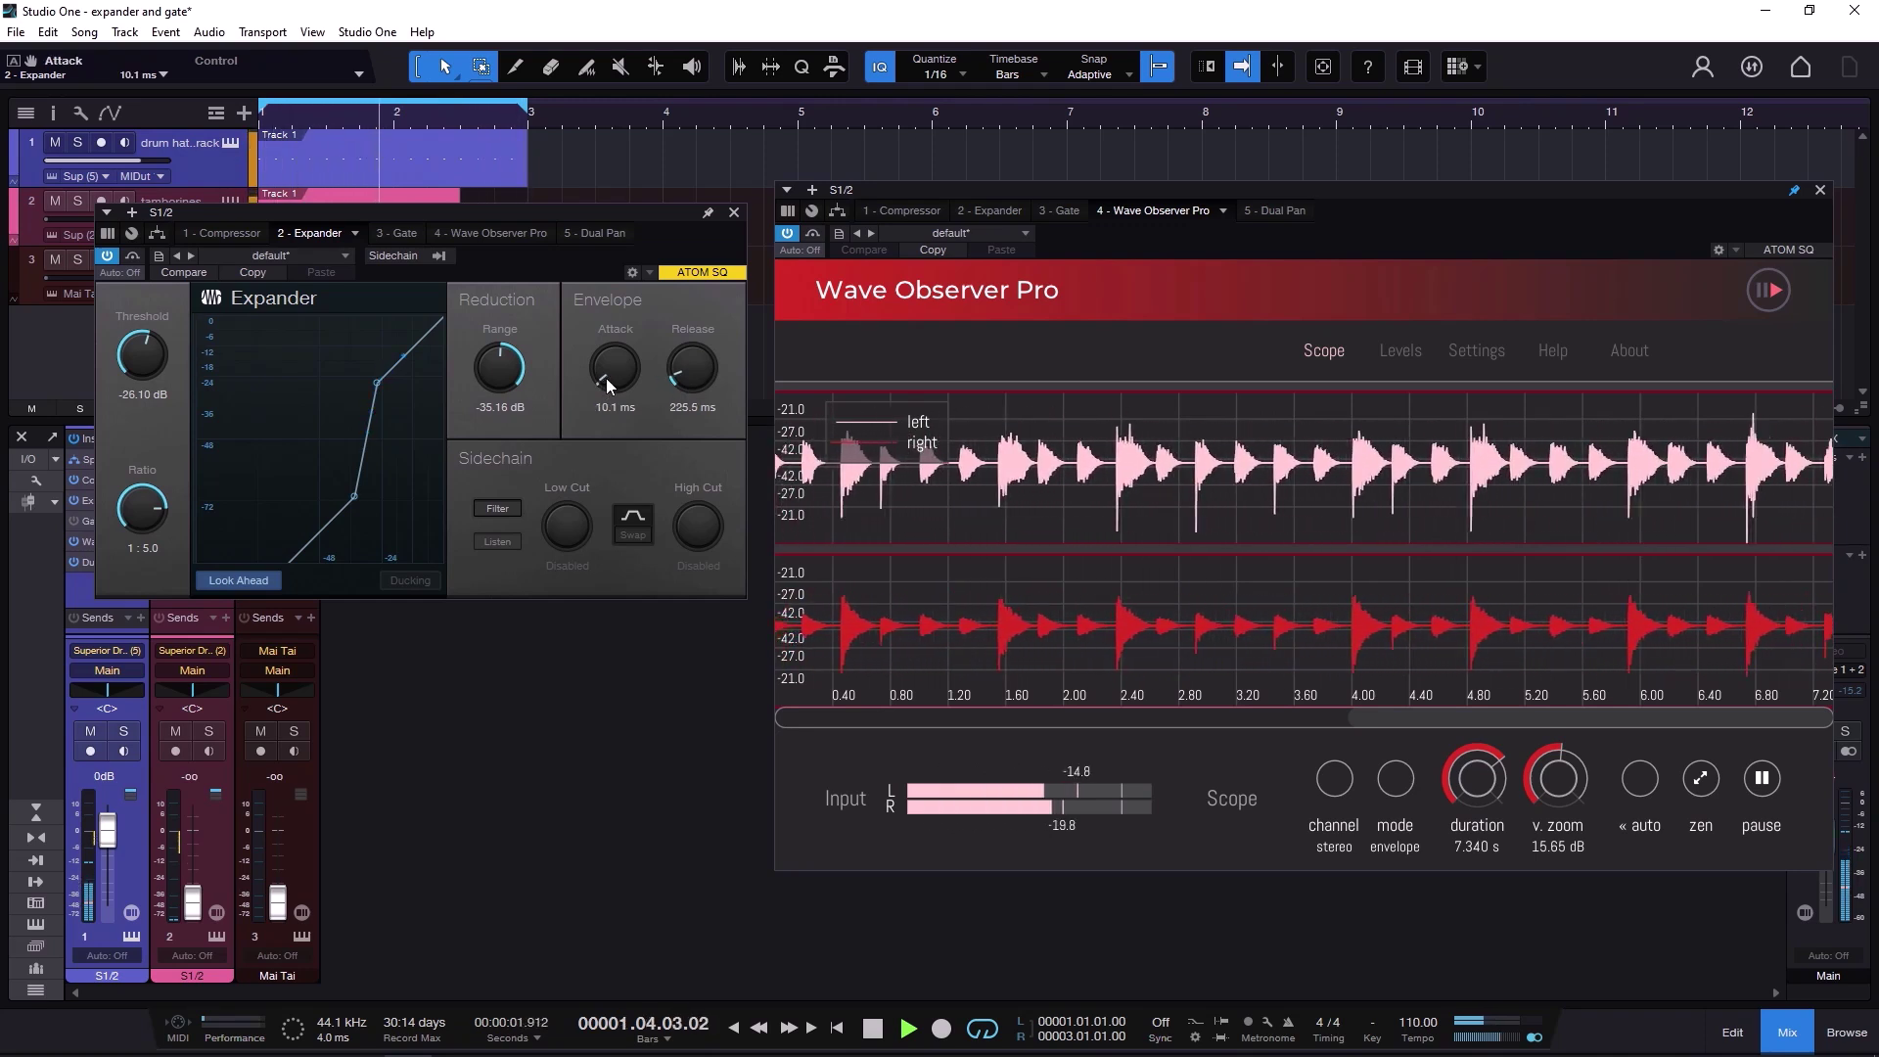
pyautogui.scroll(4, 614, 380)
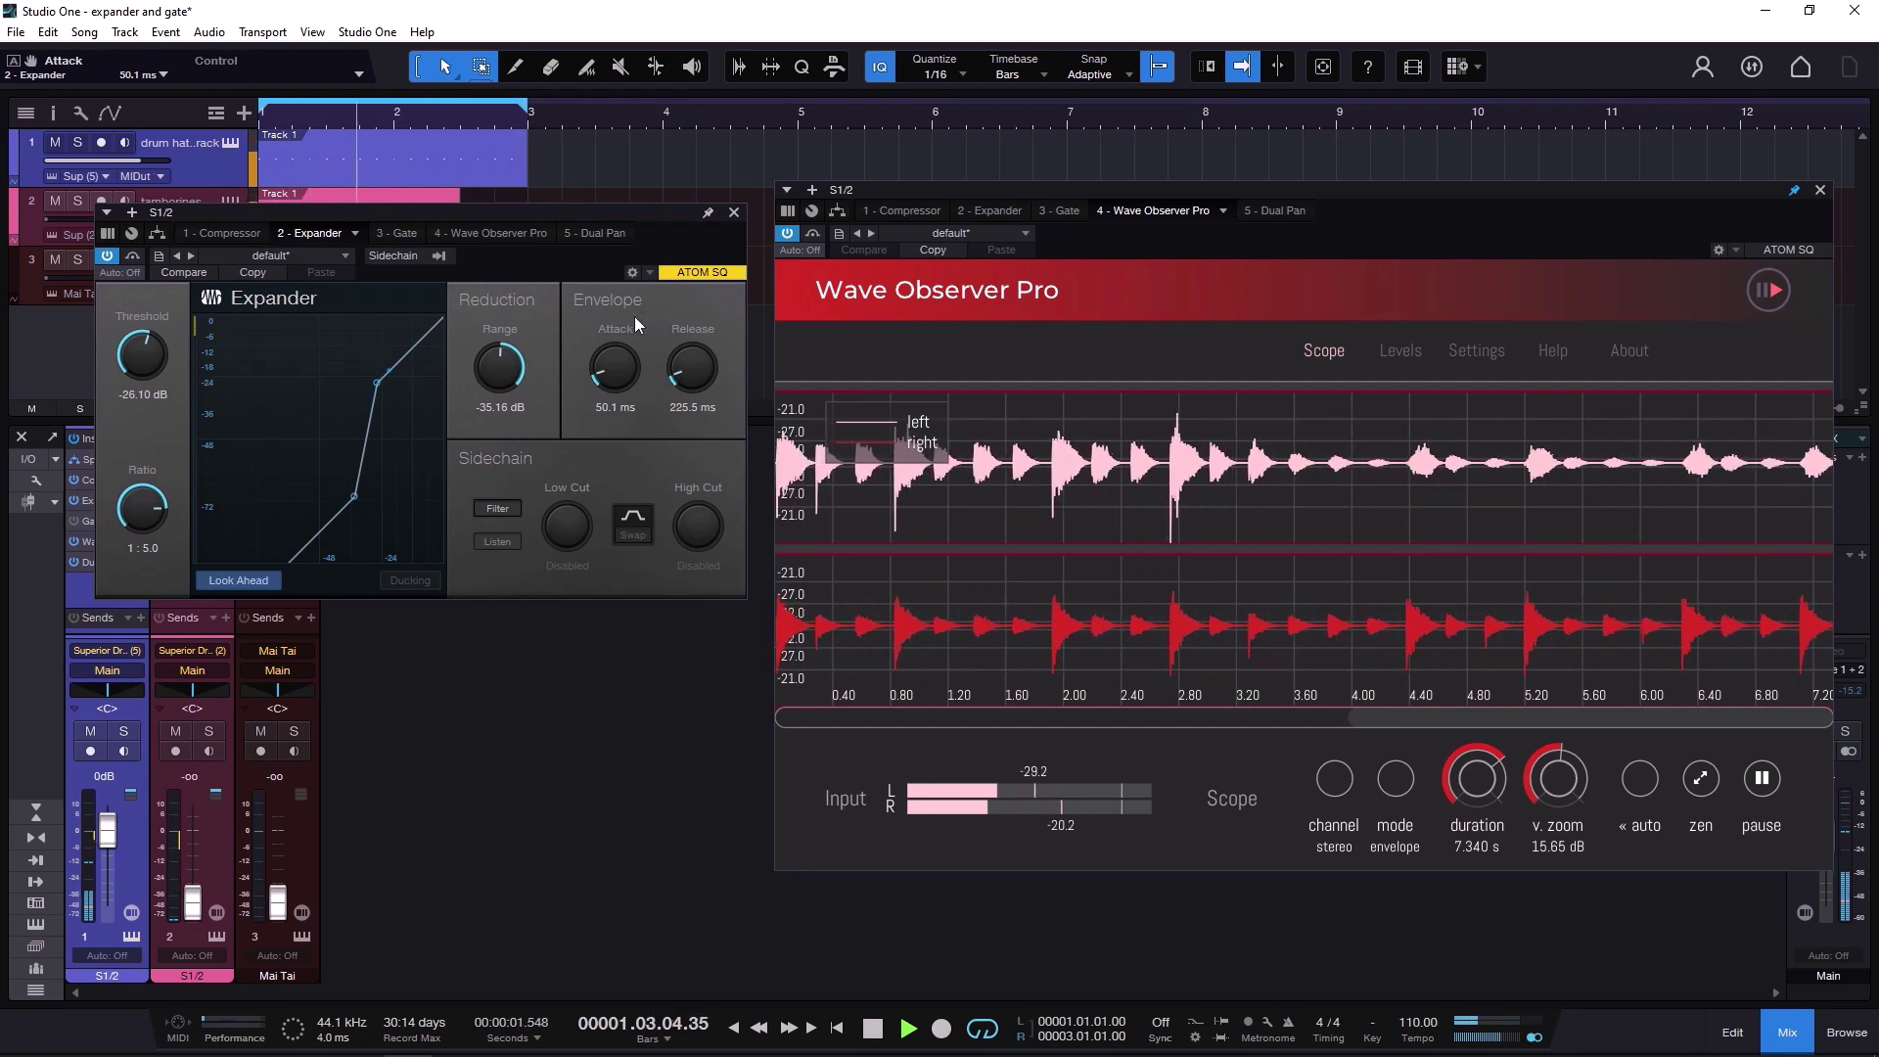
pyautogui.scroll(3, 620, 371)
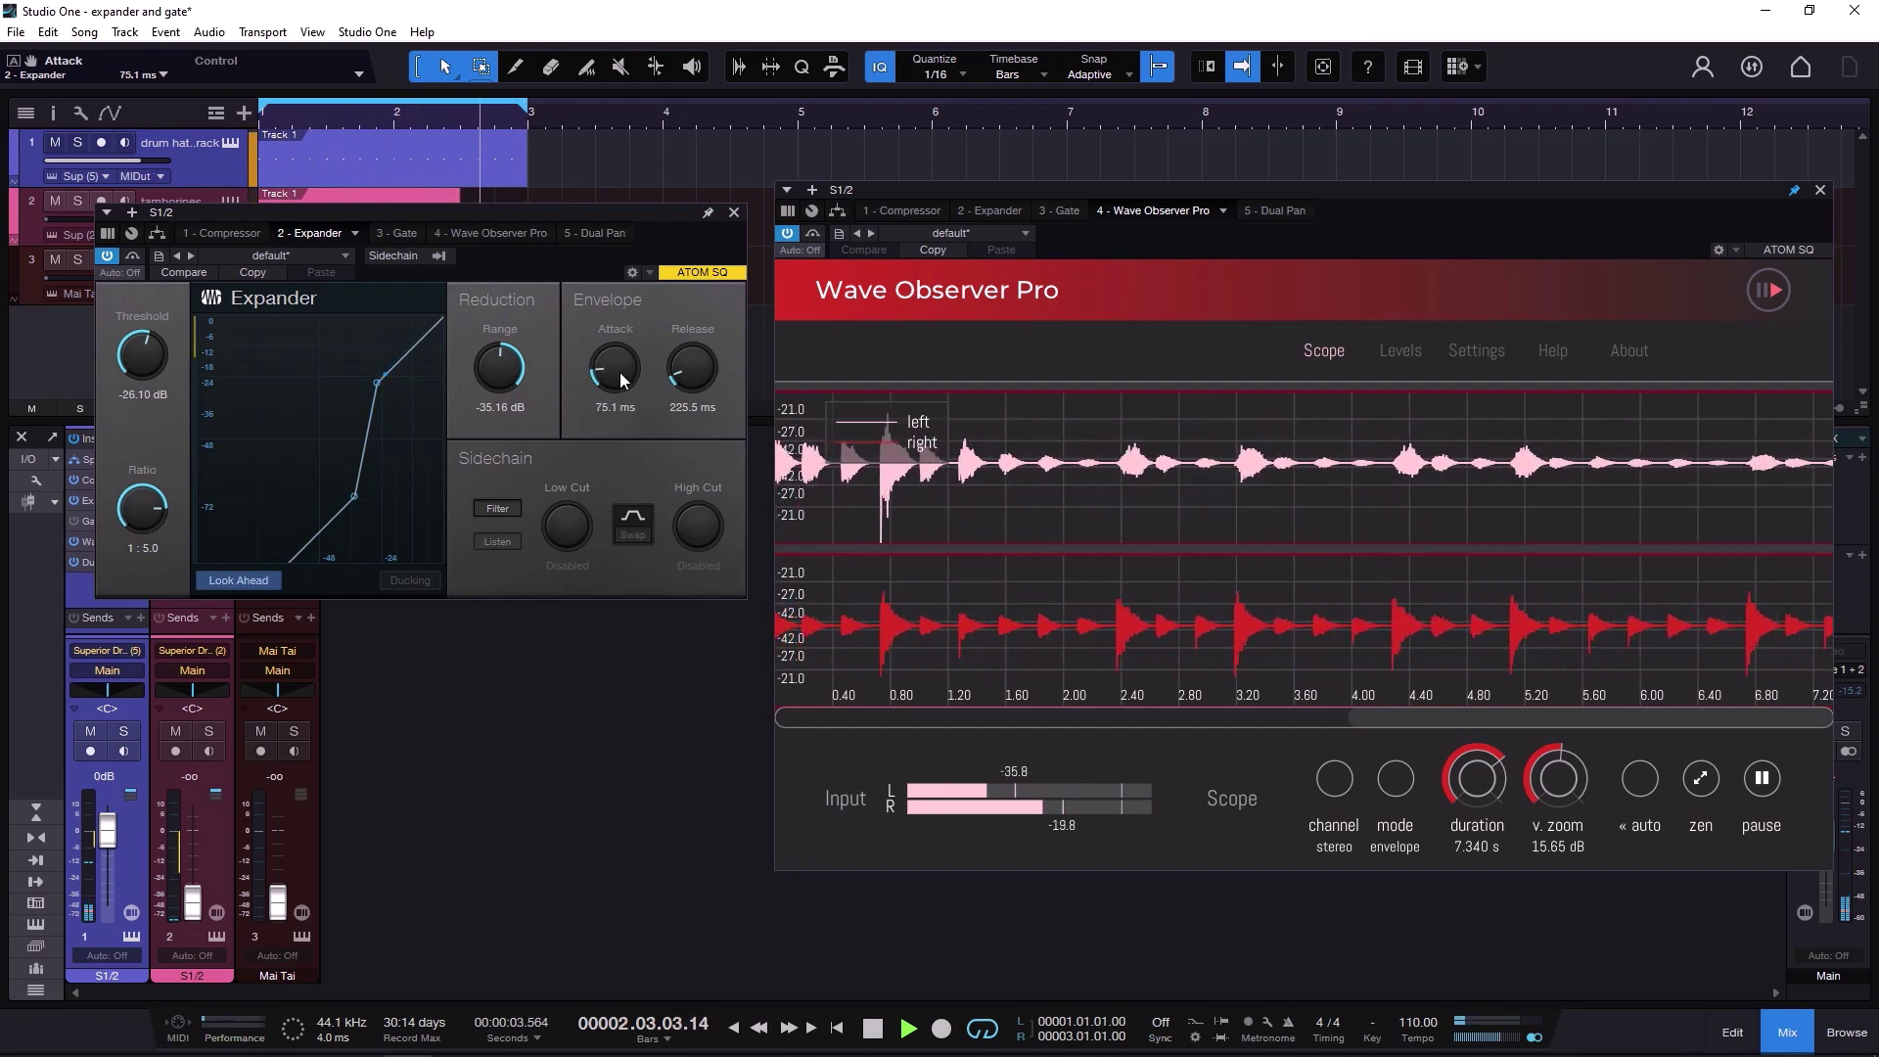
pyautogui.scroll(-10, 620, 371)
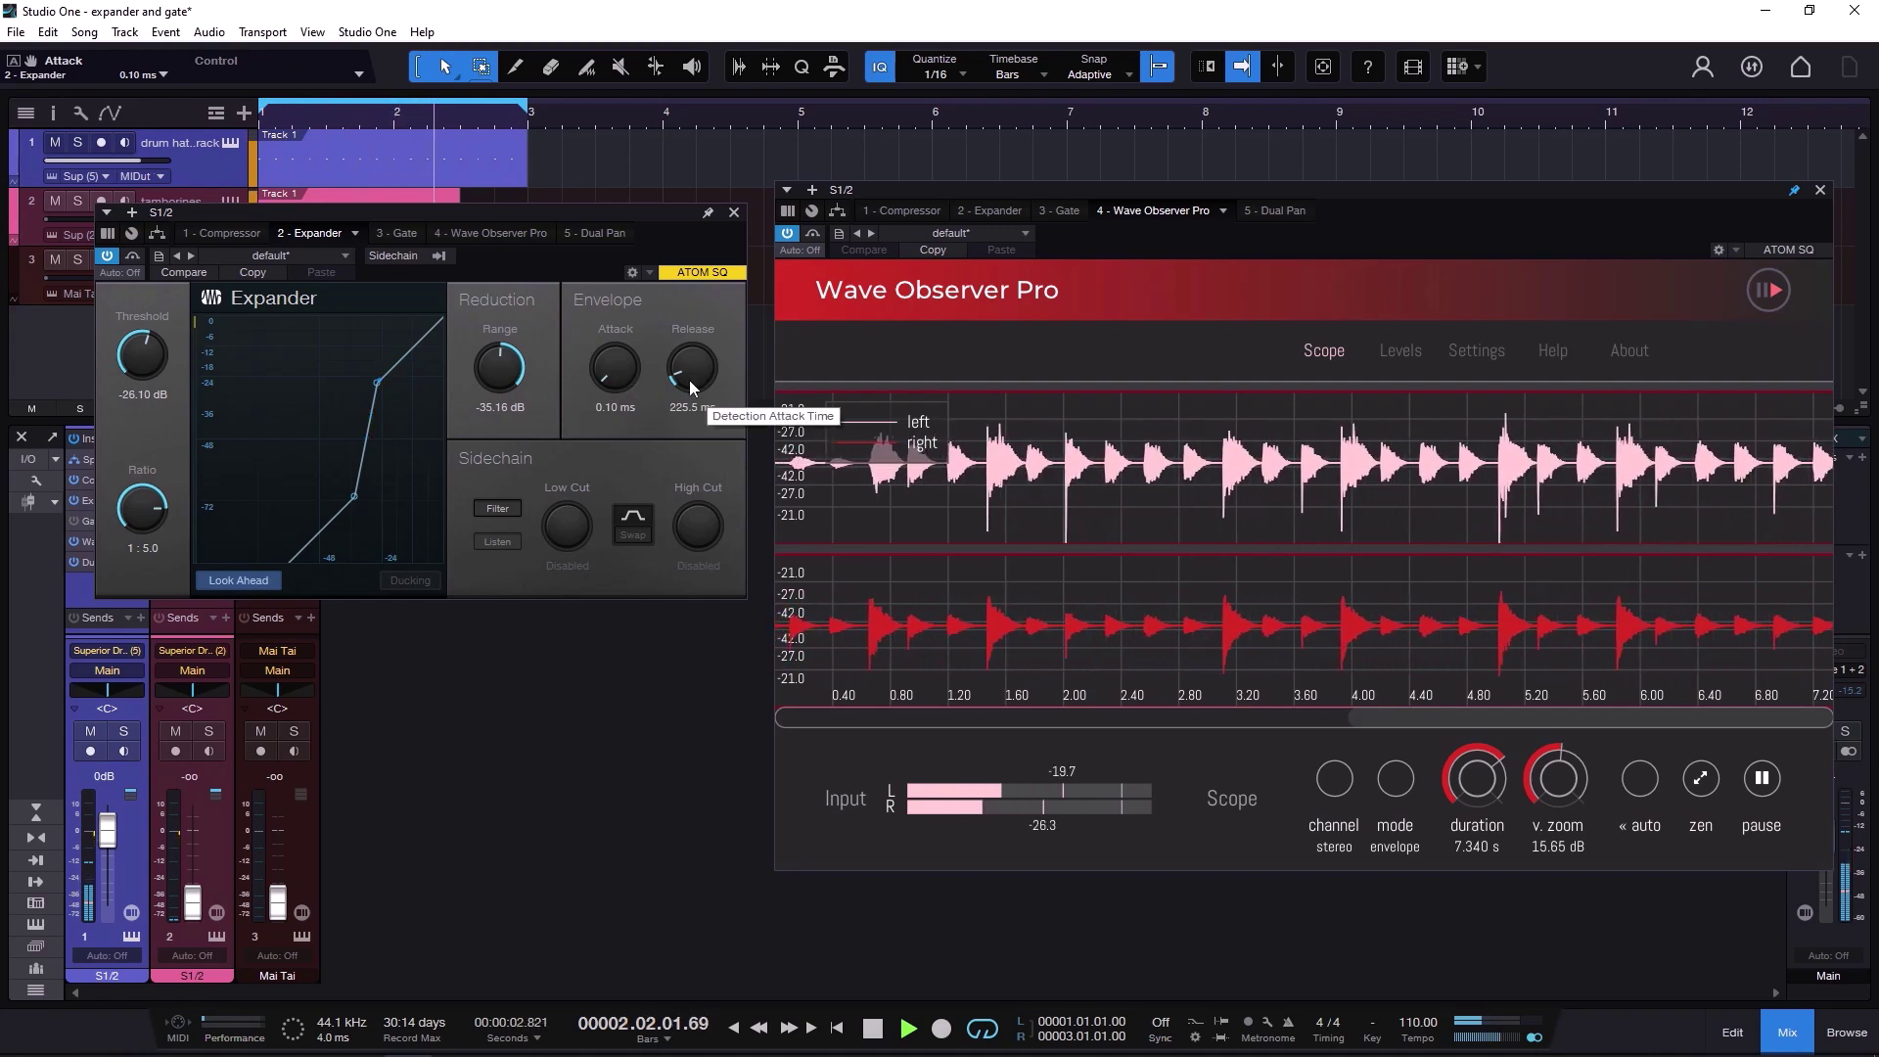
# - Set the Expander's release to 206.0 ms, range to -41.04 dB and threshold to -21.60 dB
pyautogui.moveTo(689, 379); pyautogui.dragTo(542, 390)
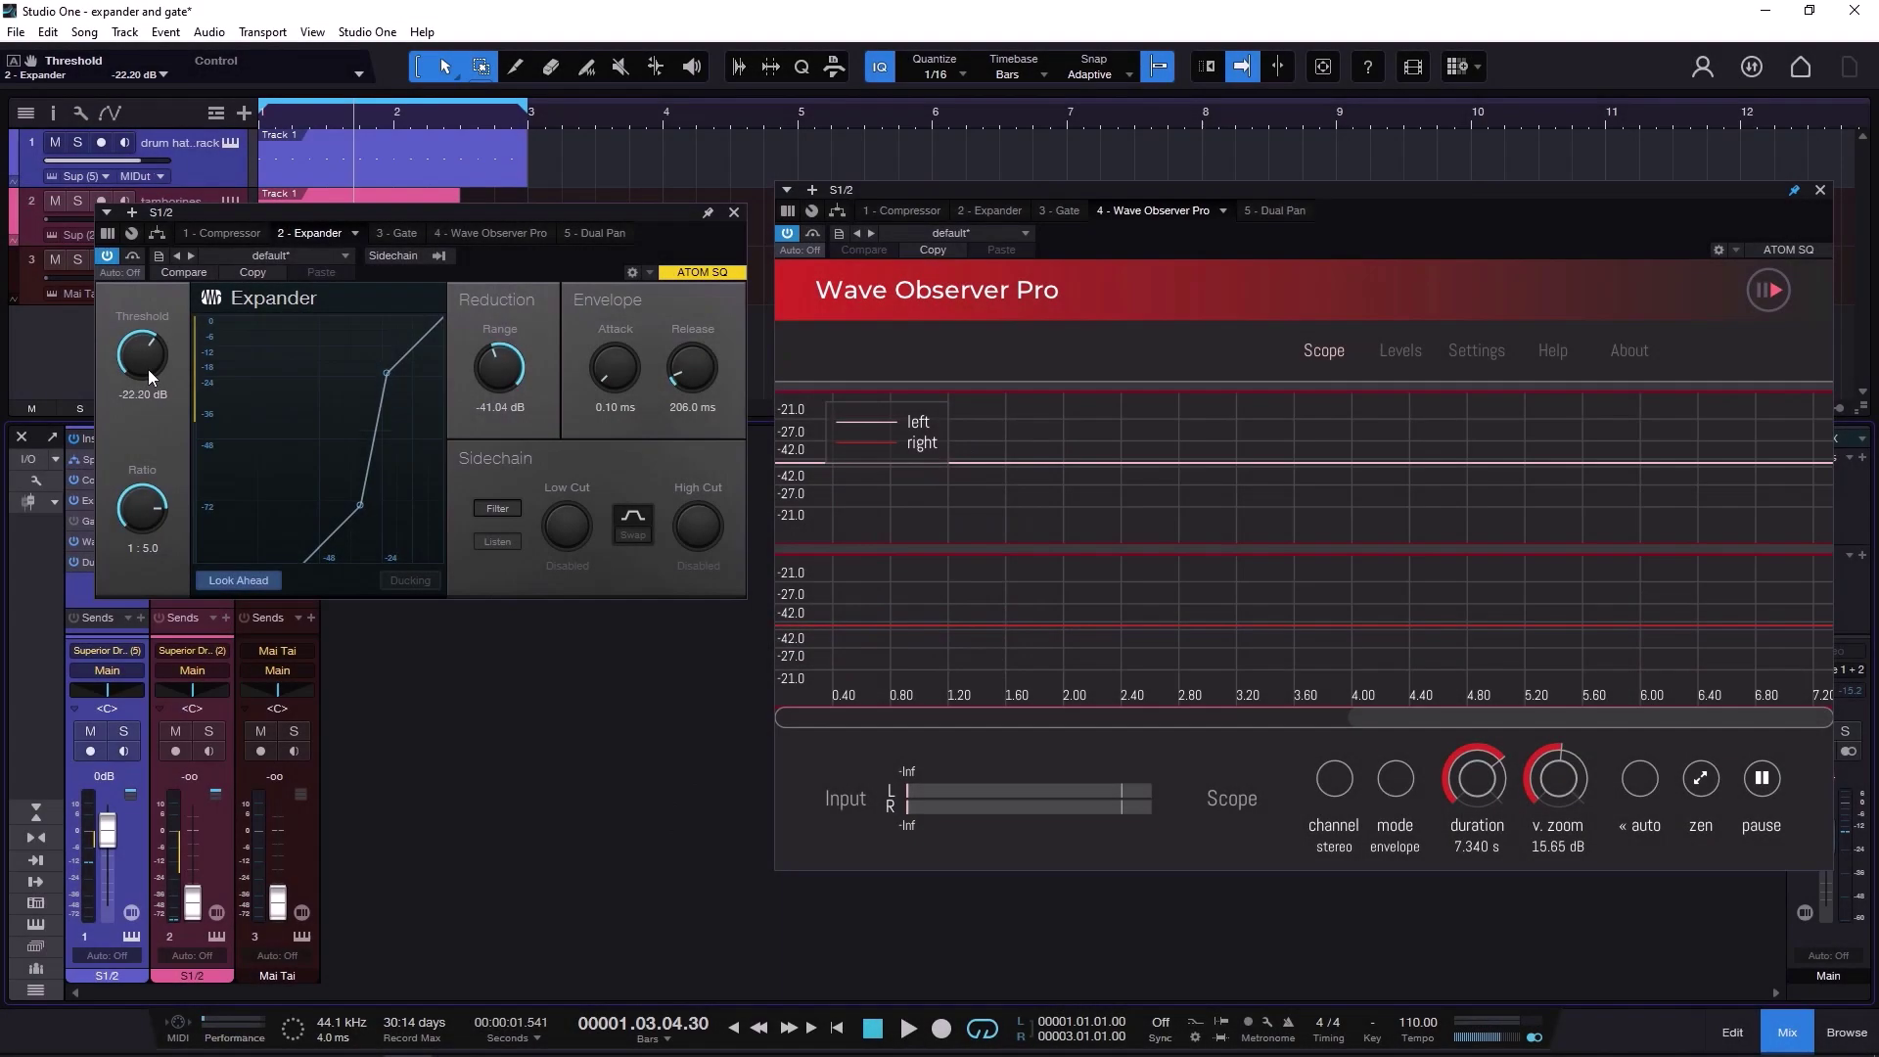
pyautogui.scroll(1, 148, 368)
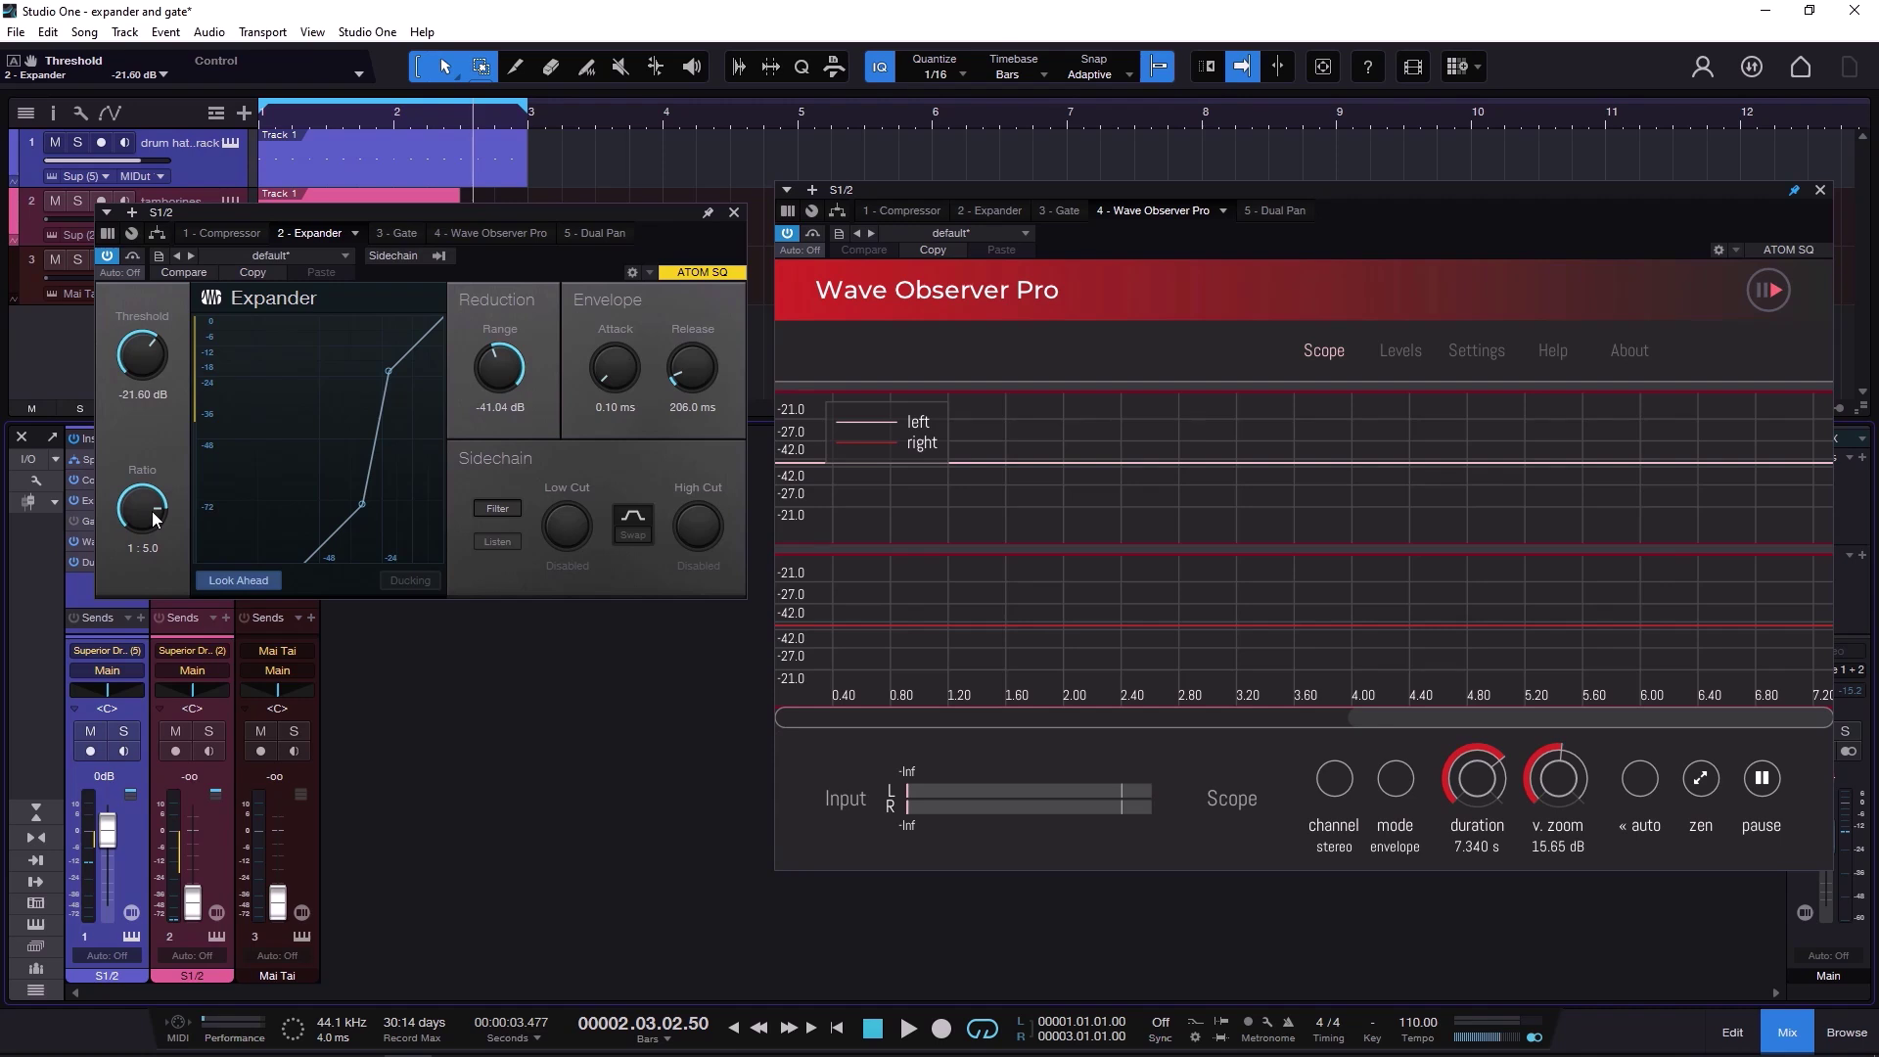
# - Play the loop and audition the Expander with ratios of 1:20.0 and 1:2.7
pyautogui.press('space')
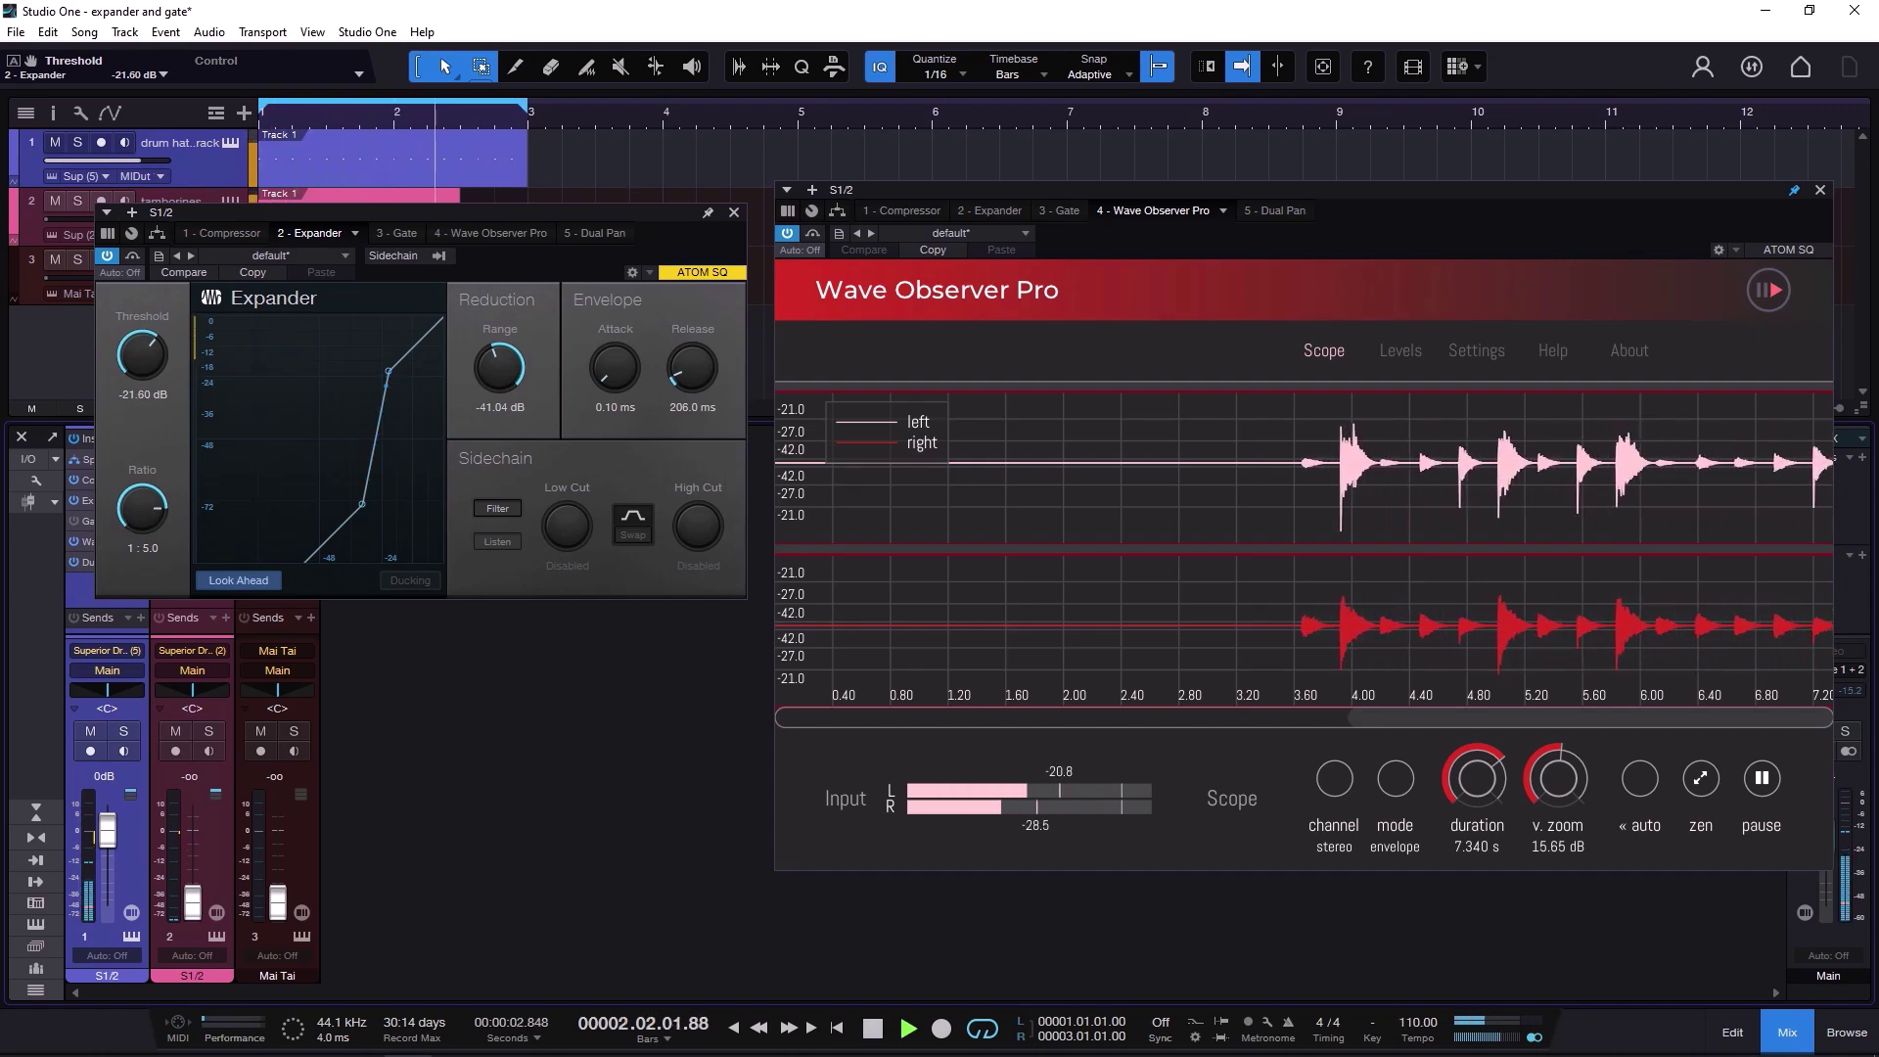
pyautogui.moveTo(147, 511); pyautogui.dragTo(165, 385)
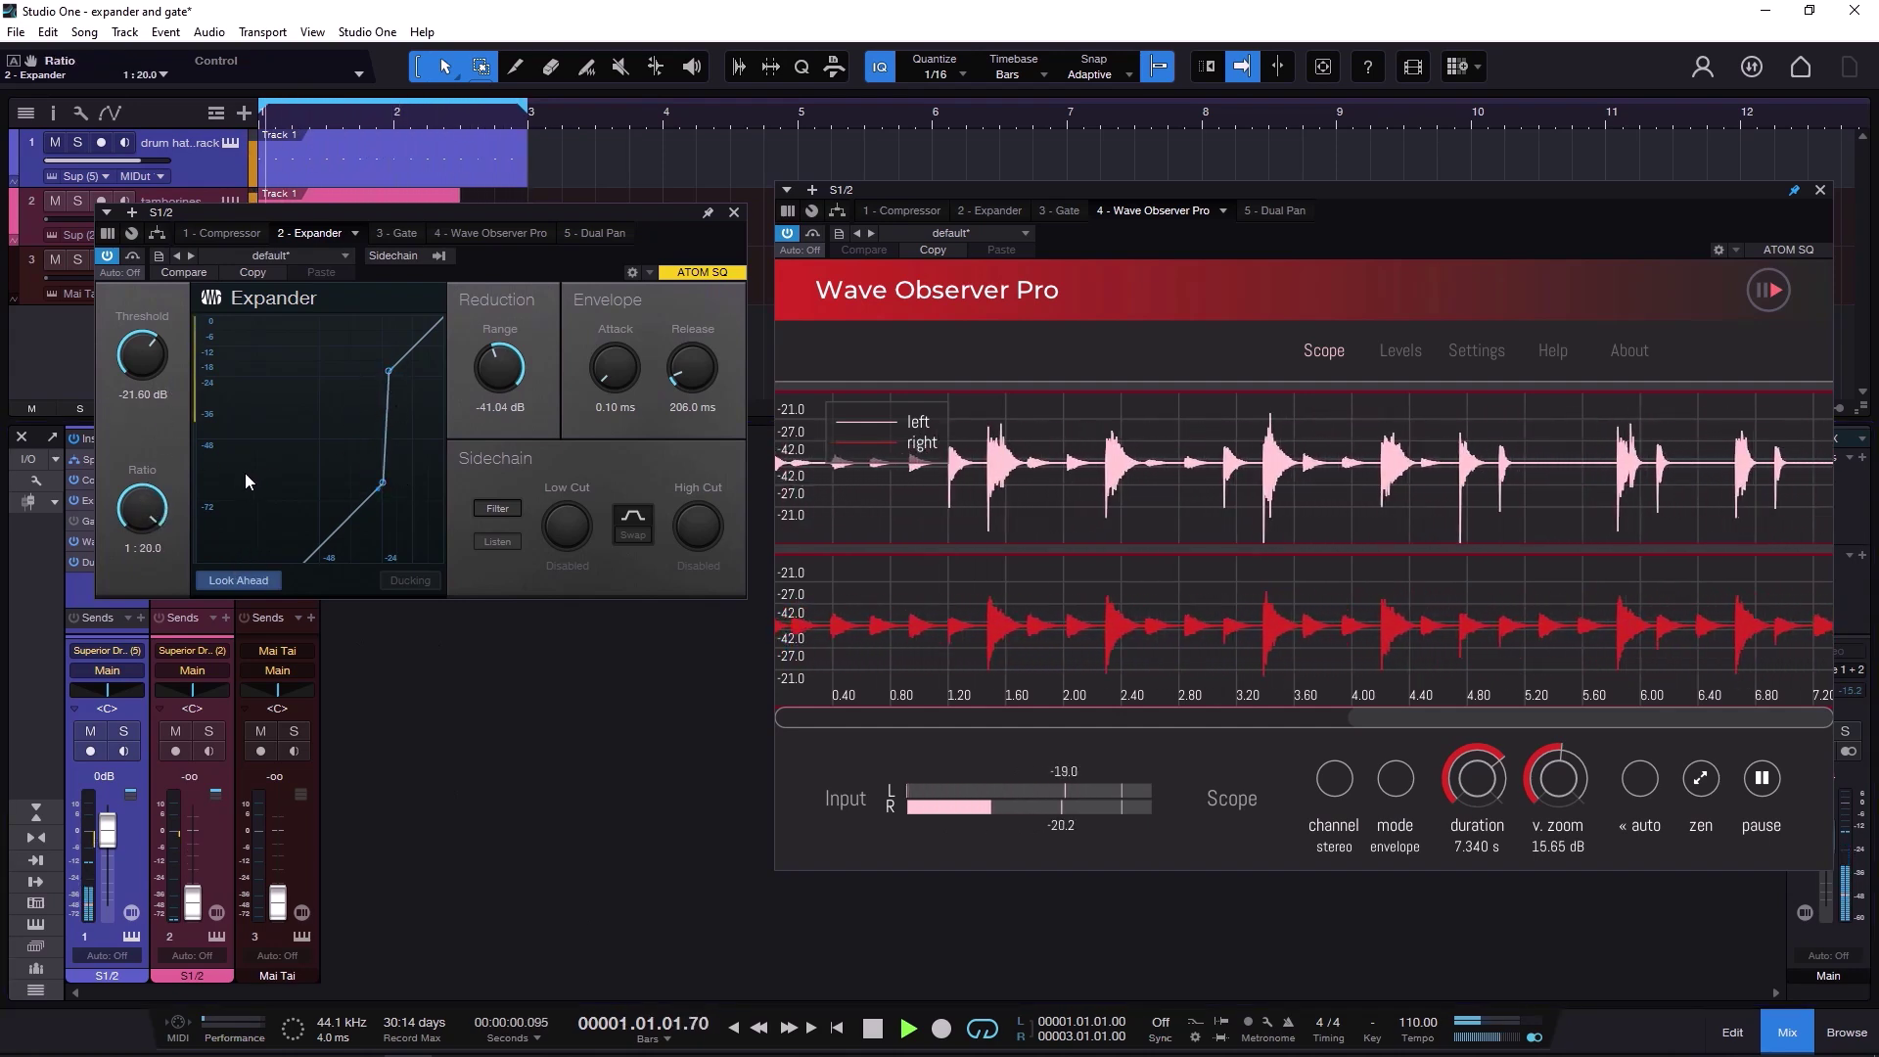
pyautogui.moveTo(145, 468); pyautogui.dragTo(139, 516)
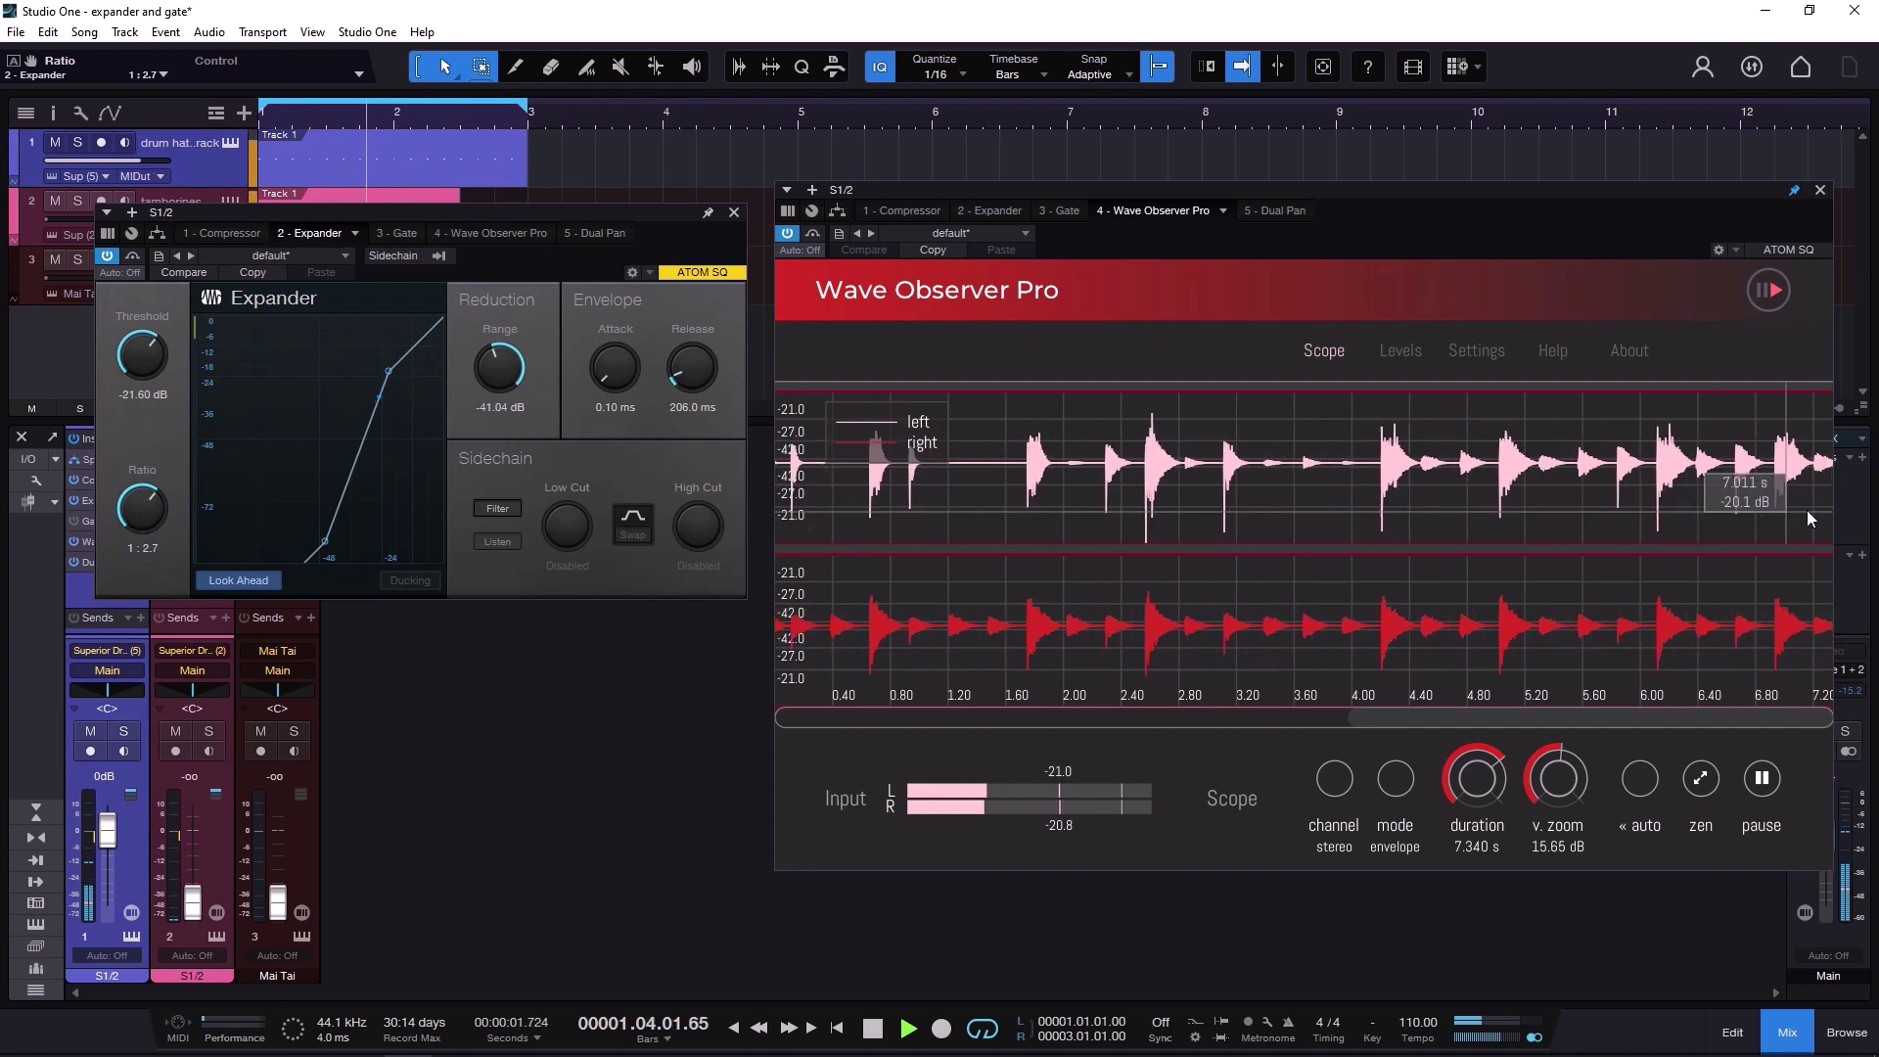
# - Fine-tune the Expander's ratio during playback, trying values down to 1:1.9 and settling on 1:2.9
pyautogui.moveTo(155, 509); pyautogui.dragTo(139, 511)
pyautogui.scroll(-7, 139, 511)
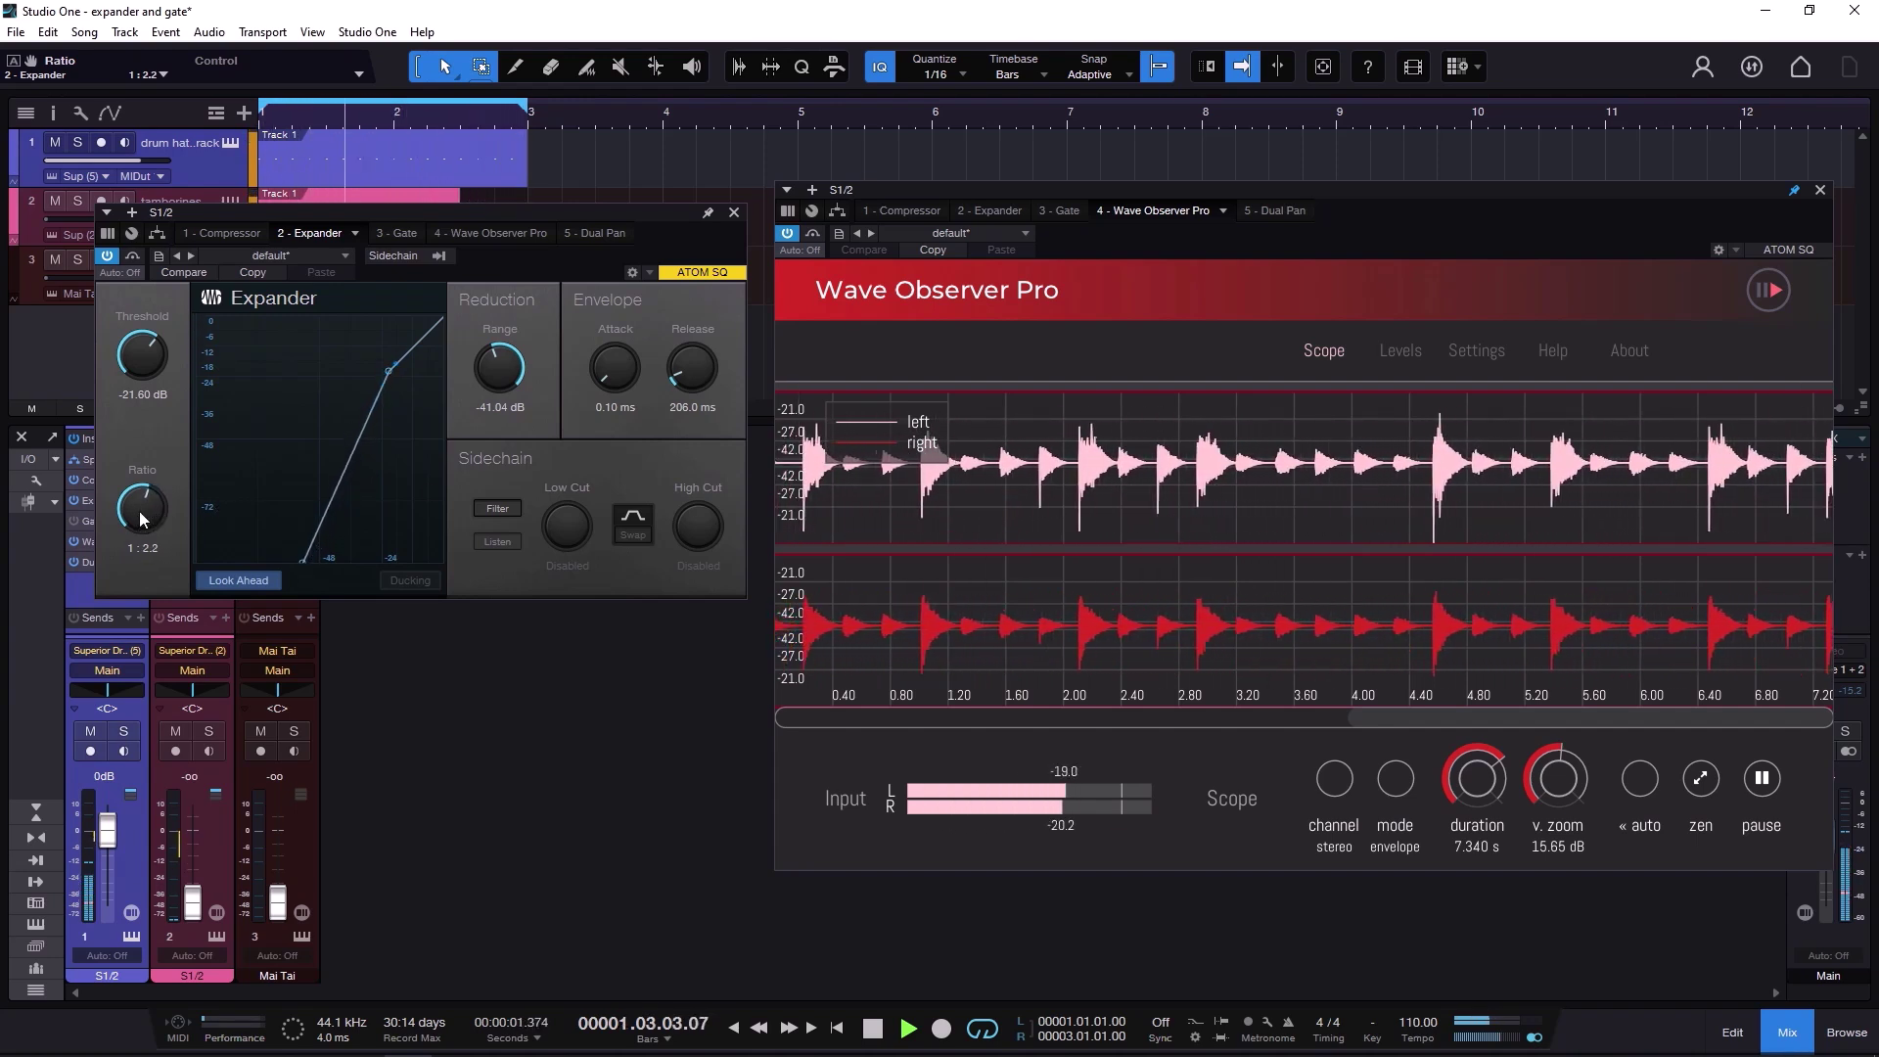
pyautogui.scroll(1, 138, 511)
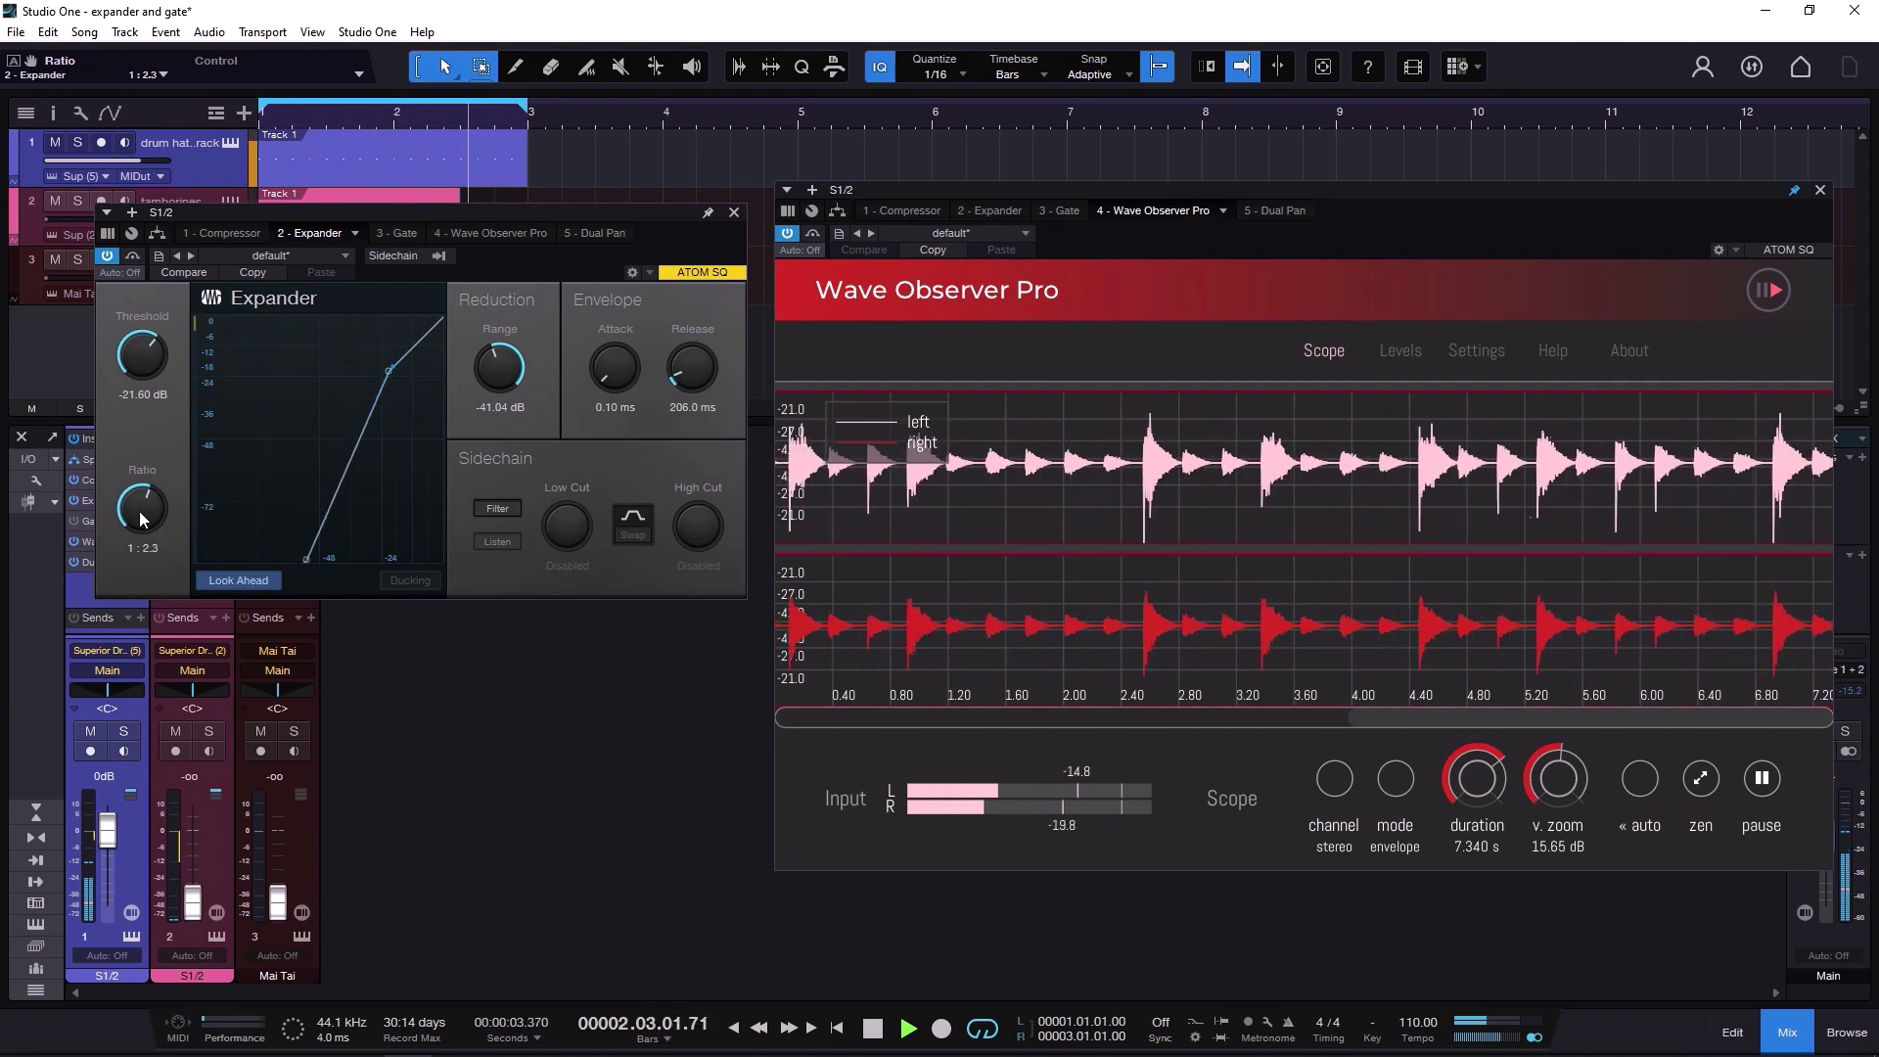
pyautogui.scroll(-3, 139, 511)
pyautogui.scroll(-1, 139, 511)
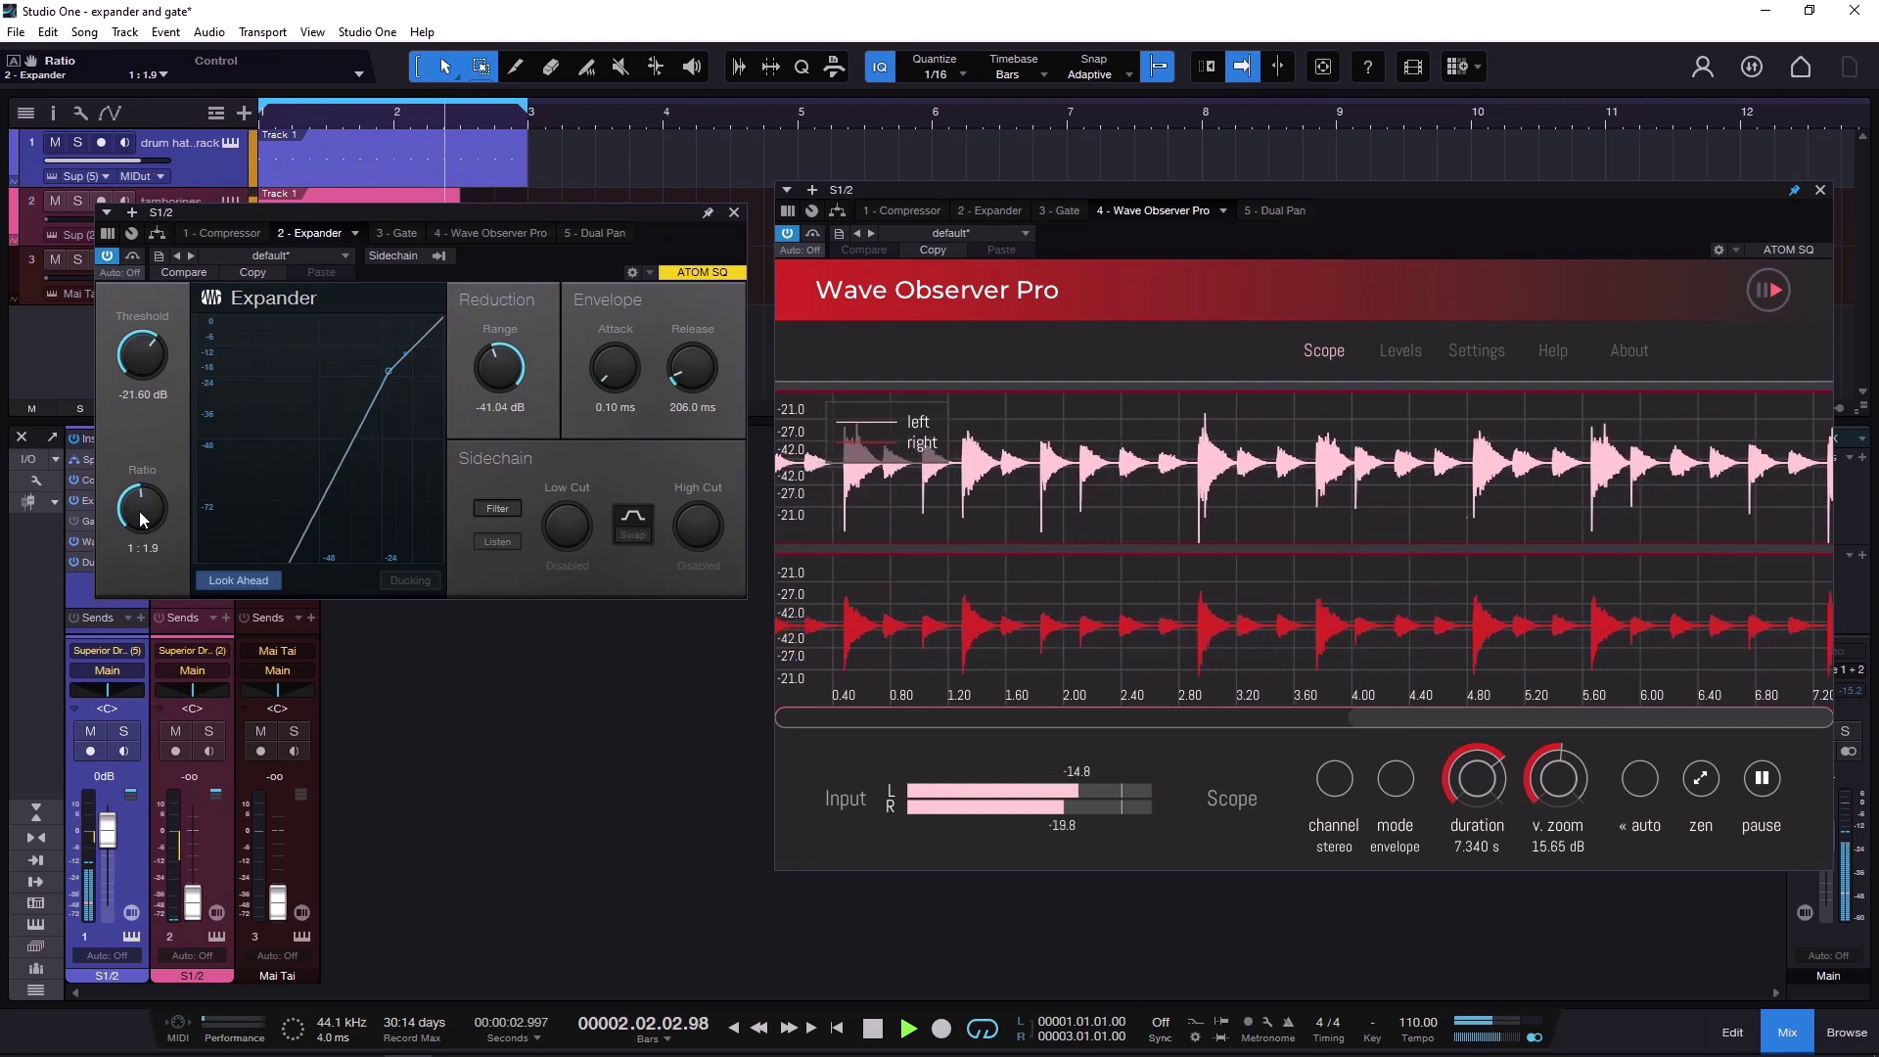
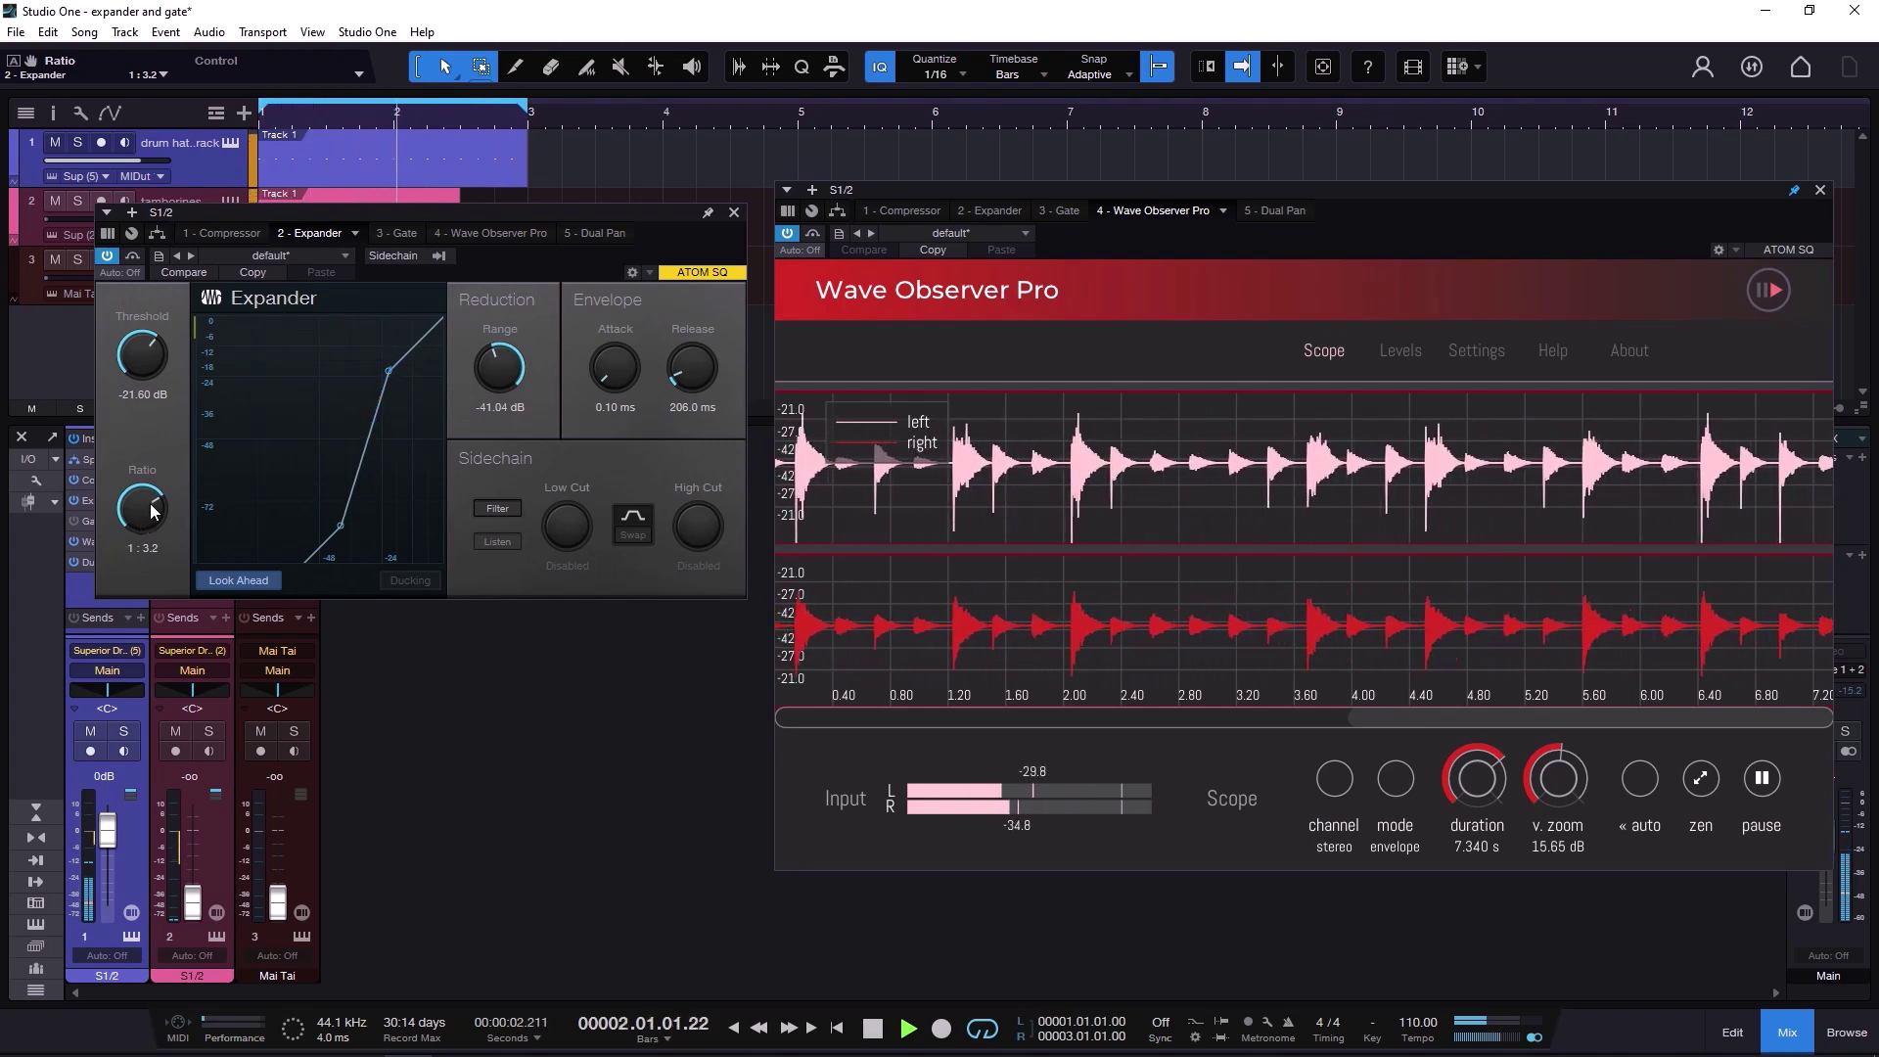
pyautogui.scroll(-2, 138, 515)
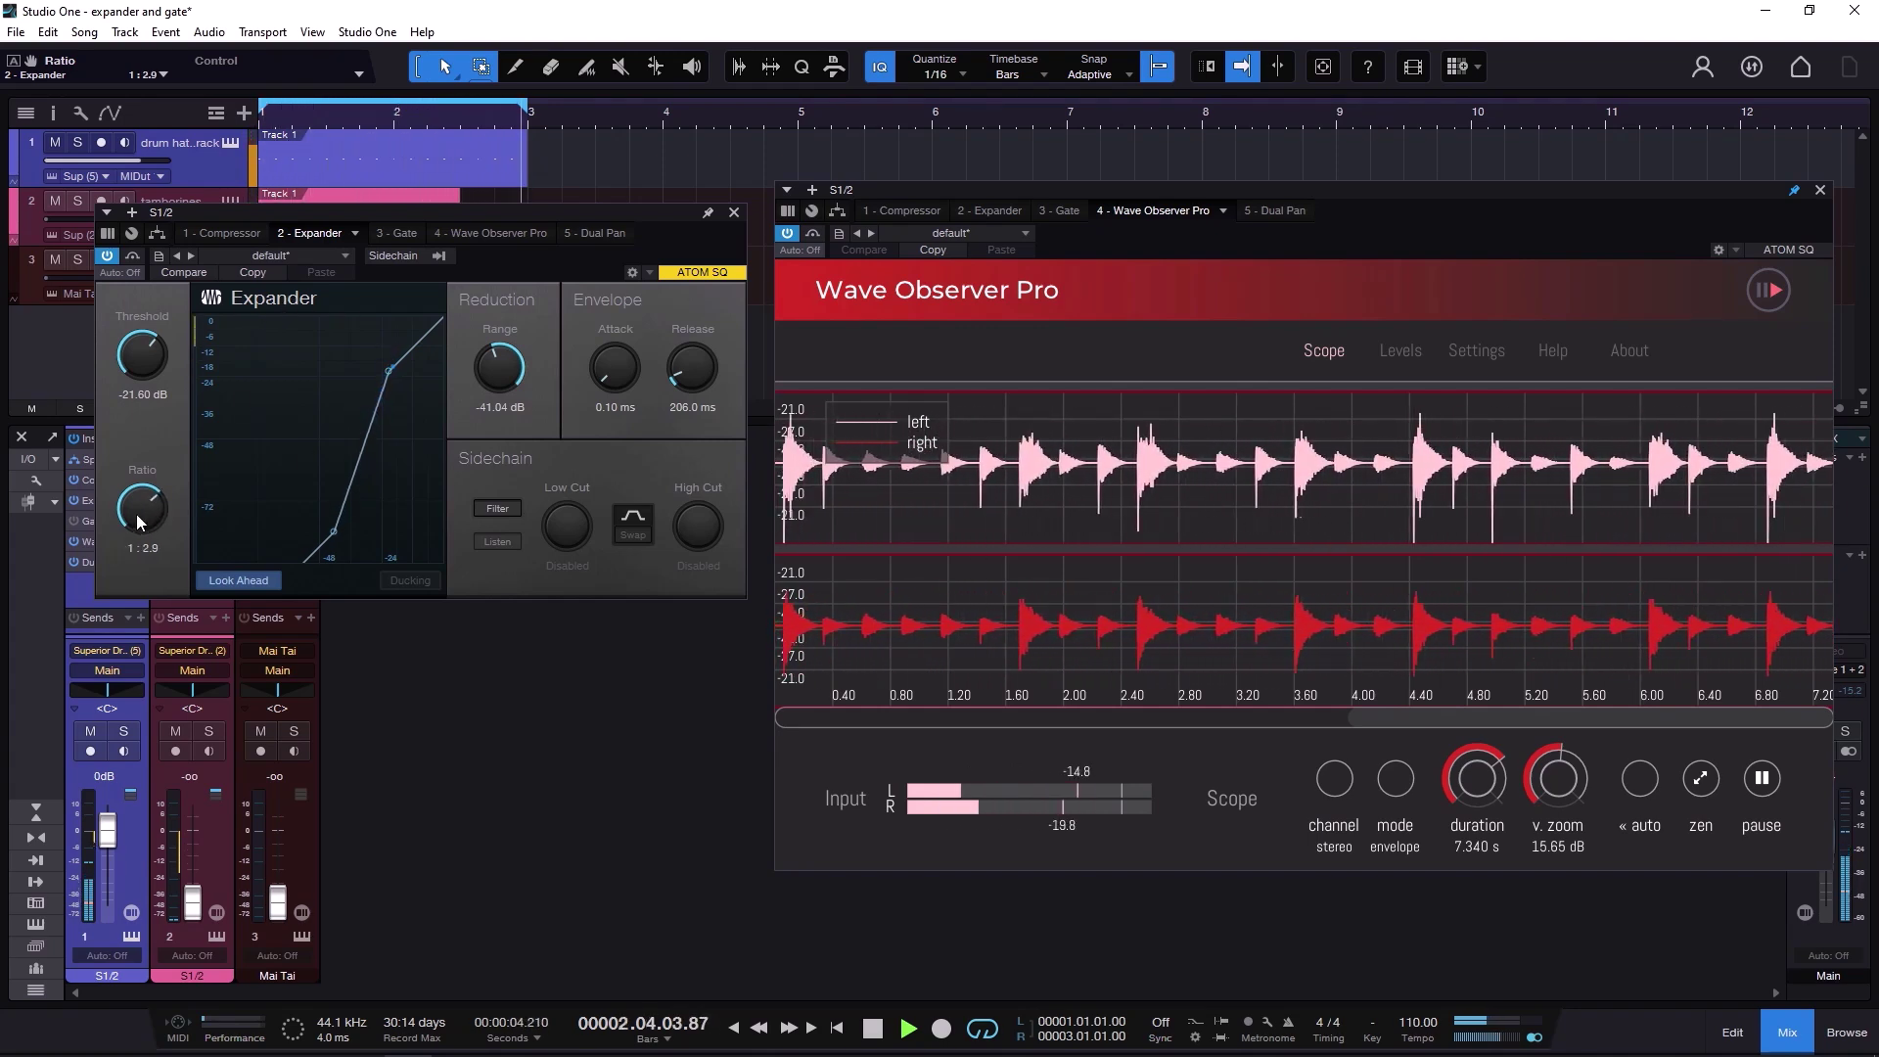
# - Try an Expander ratio of 1:4.7 during playback, settle on 1:3.9, and stop the loop
pyautogui.scroll(5, 137, 514)
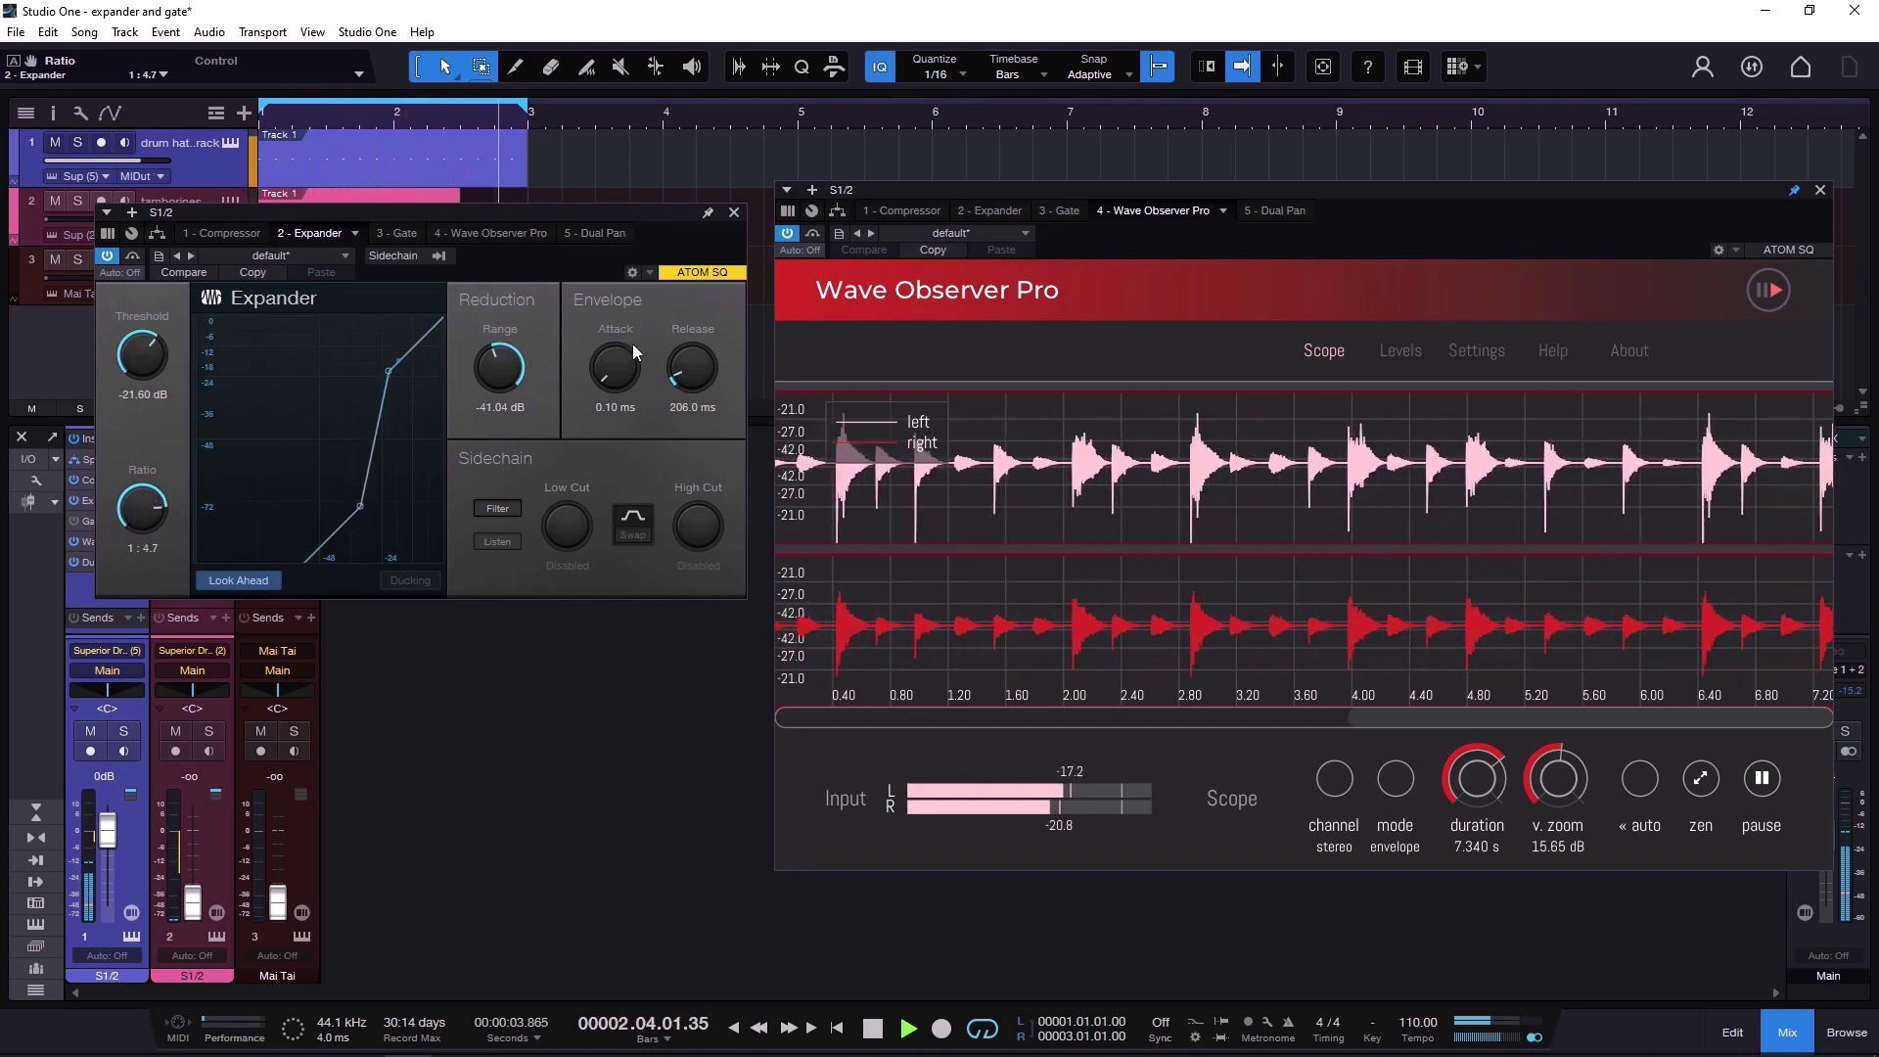
pyautogui.scroll(-4, 131, 520)
pyautogui.scroll(-1, 131, 519)
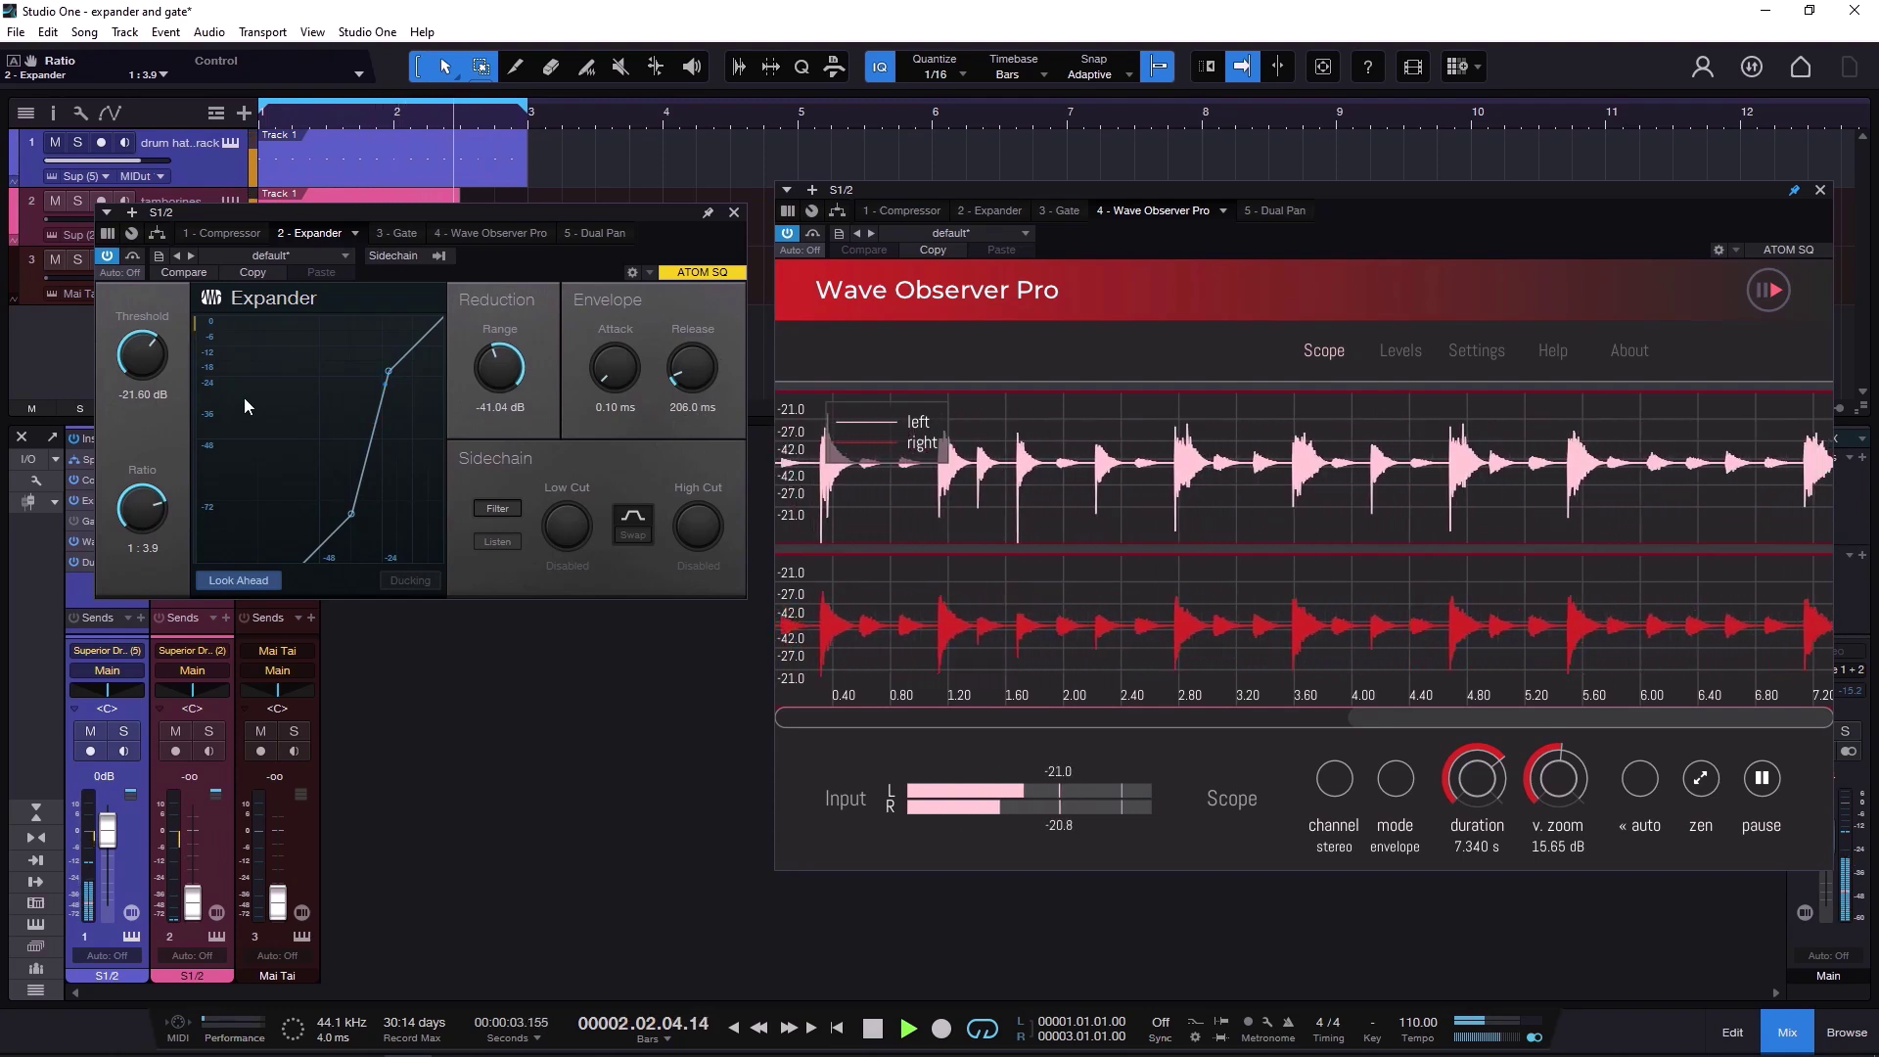
pyautogui.press('space')
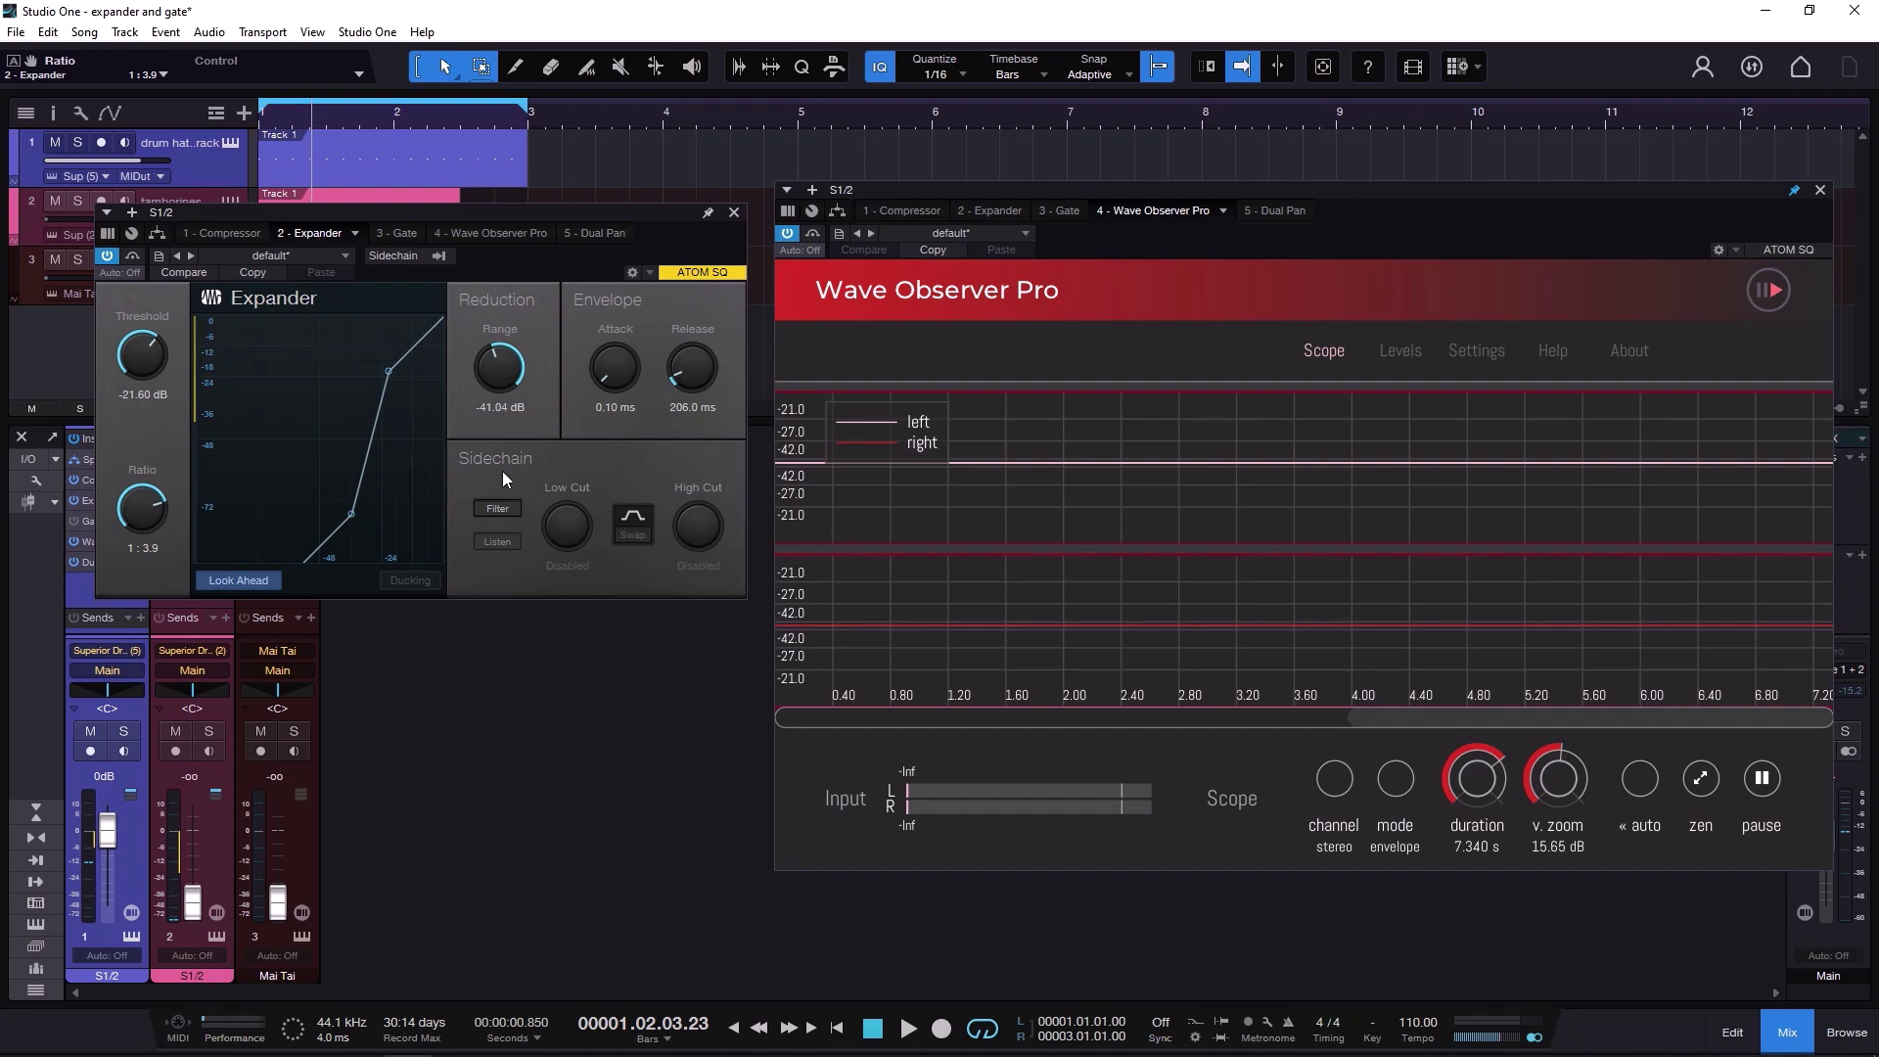
# - Enable the Expander's sidechain filter with a 463 Hz low cut and 1.49 kHz high cut, and briefly listen to the filtered signal
pyautogui.click(500, 510)
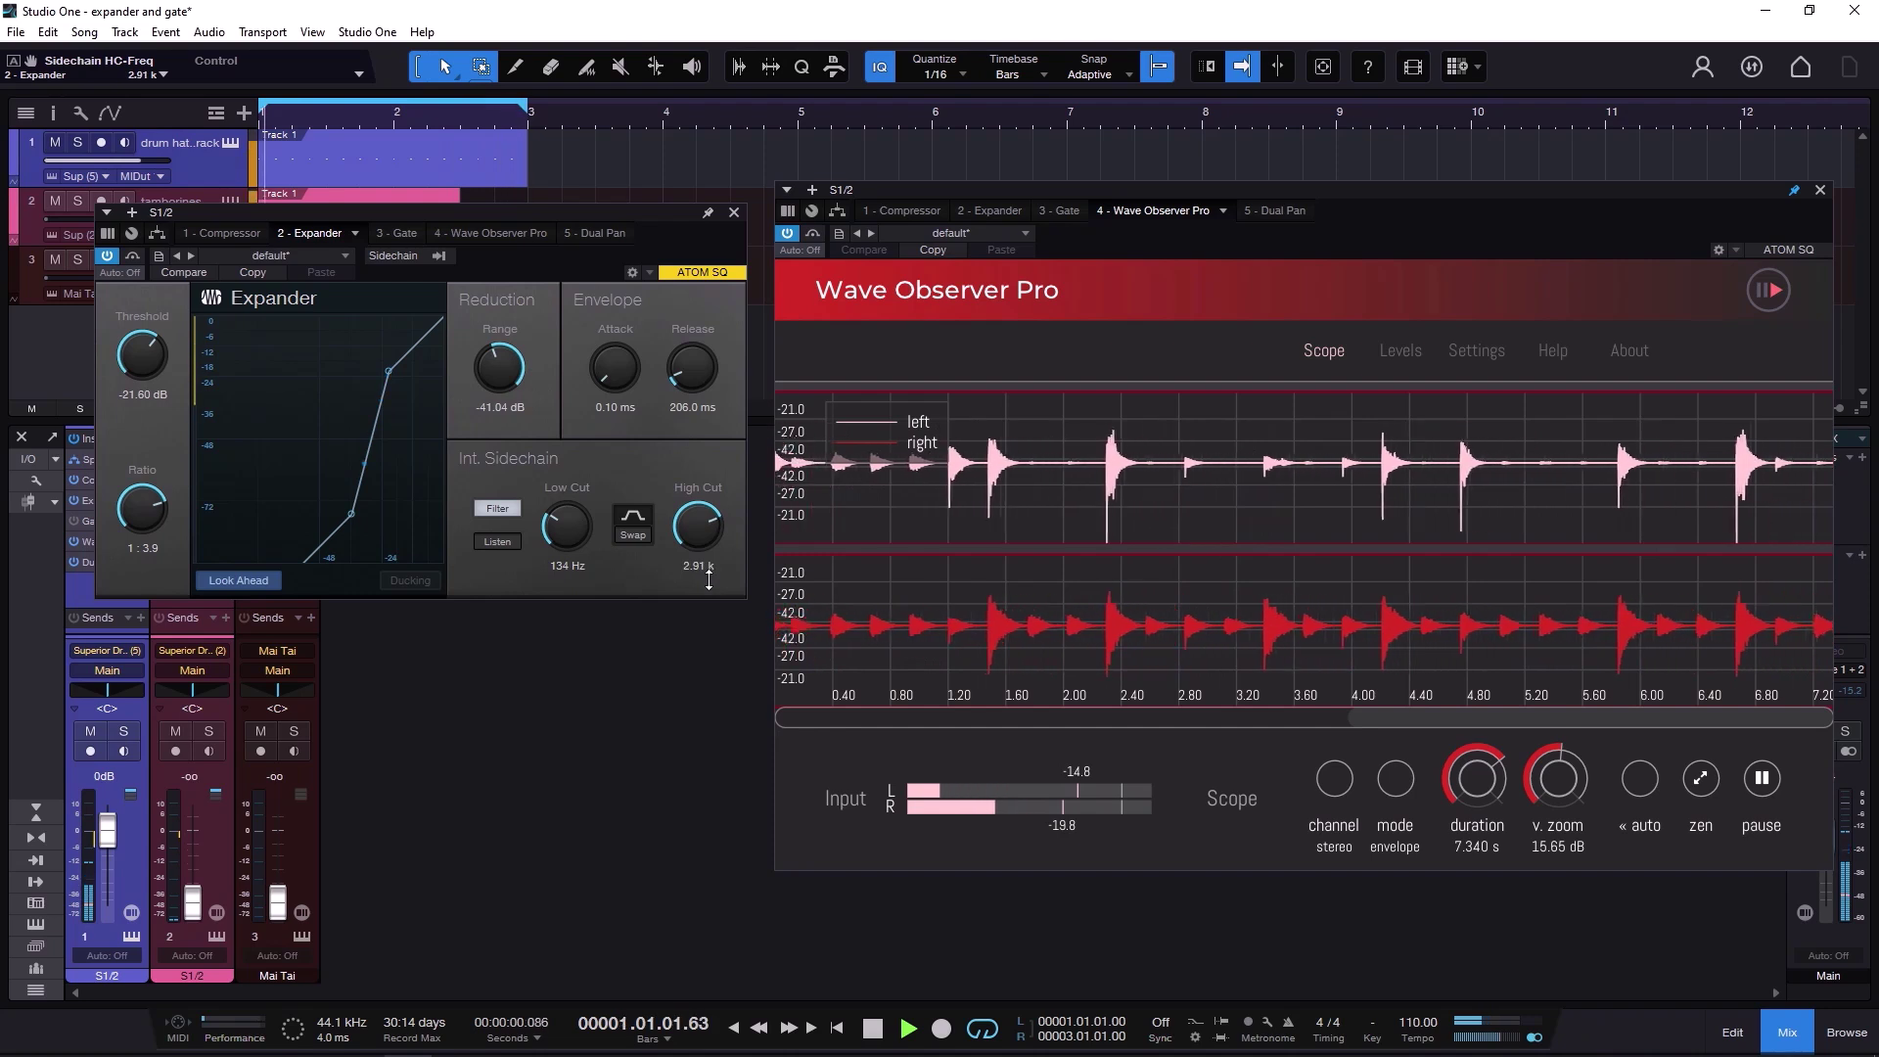
pyautogui.click(632, 533)
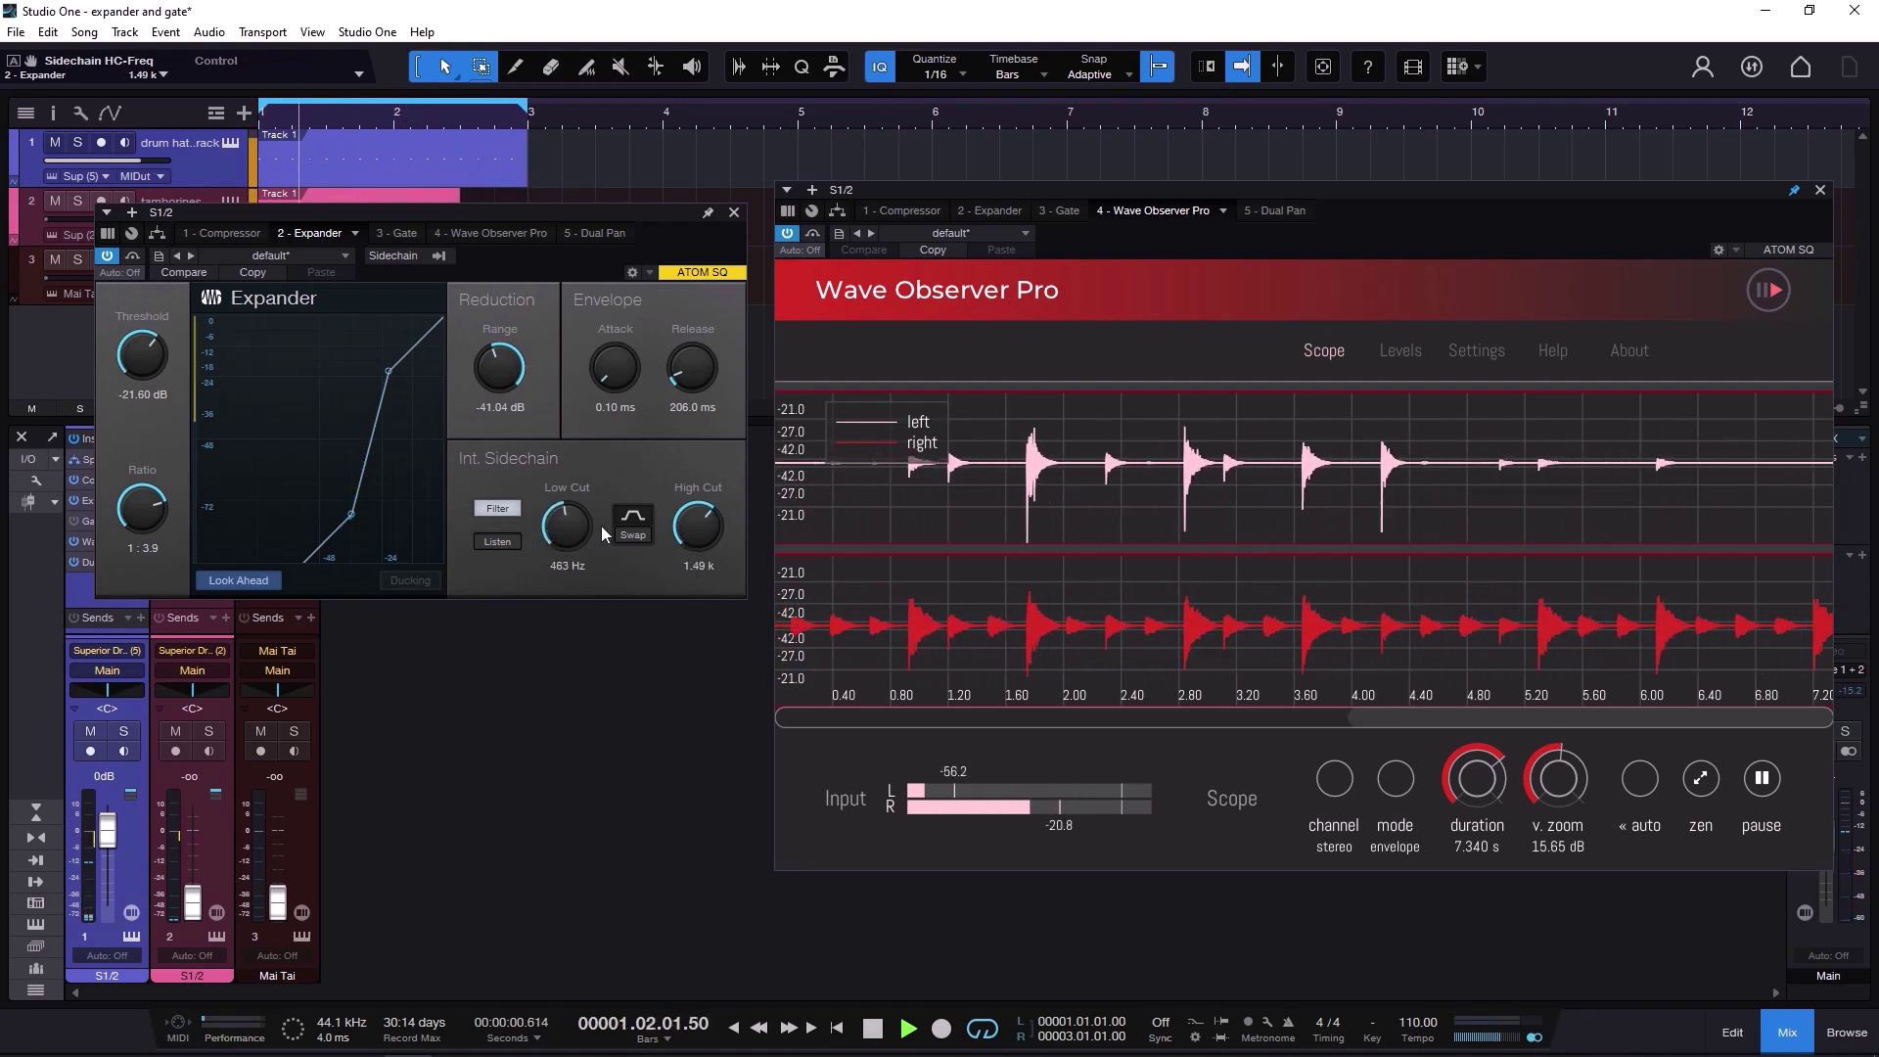
pyautogui.click(509, 544)
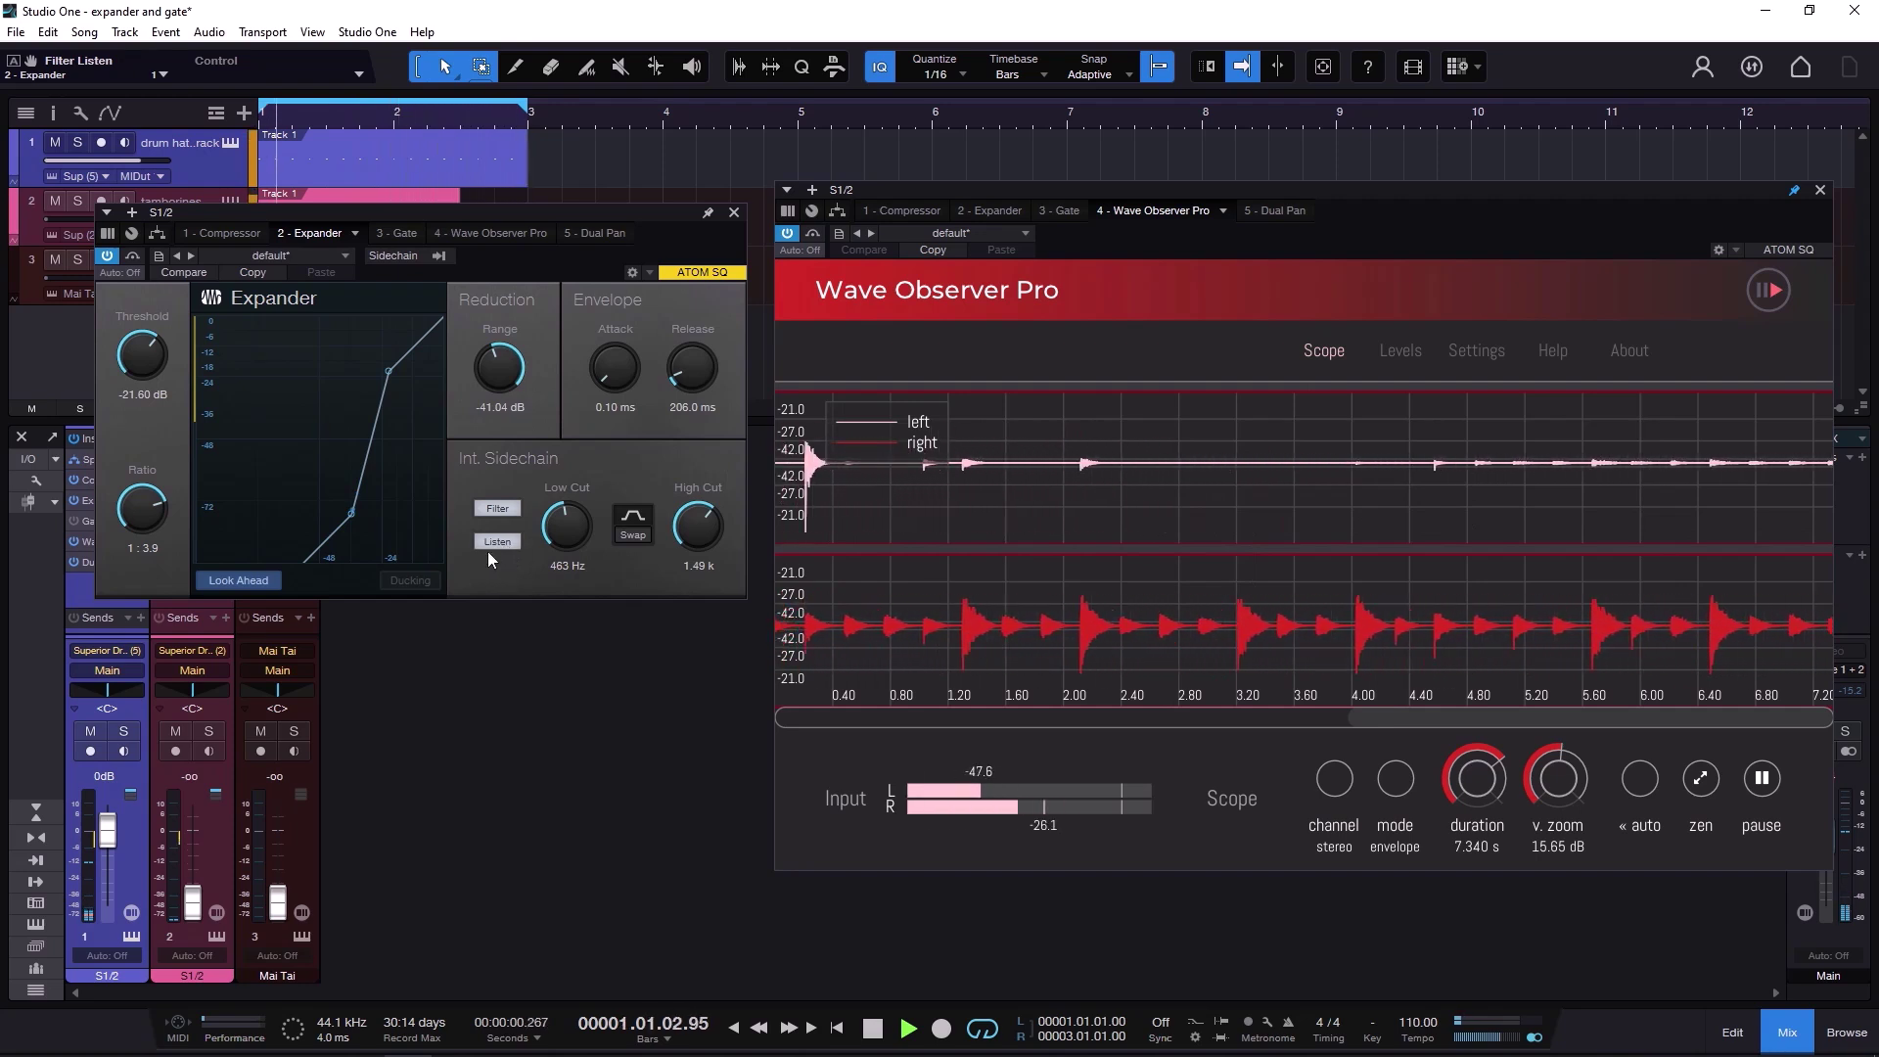
pyautogui.click(502, 544)
# - Widen the Expander's sidechain filter to a 71.2 Hz low cut and a 5.14 kHz high cut
pyautogui.scroll(-5, 584, 526)
pyautogui.scroll(-2, 581, 525)
pyautogui.scroll(3, 706, 534)
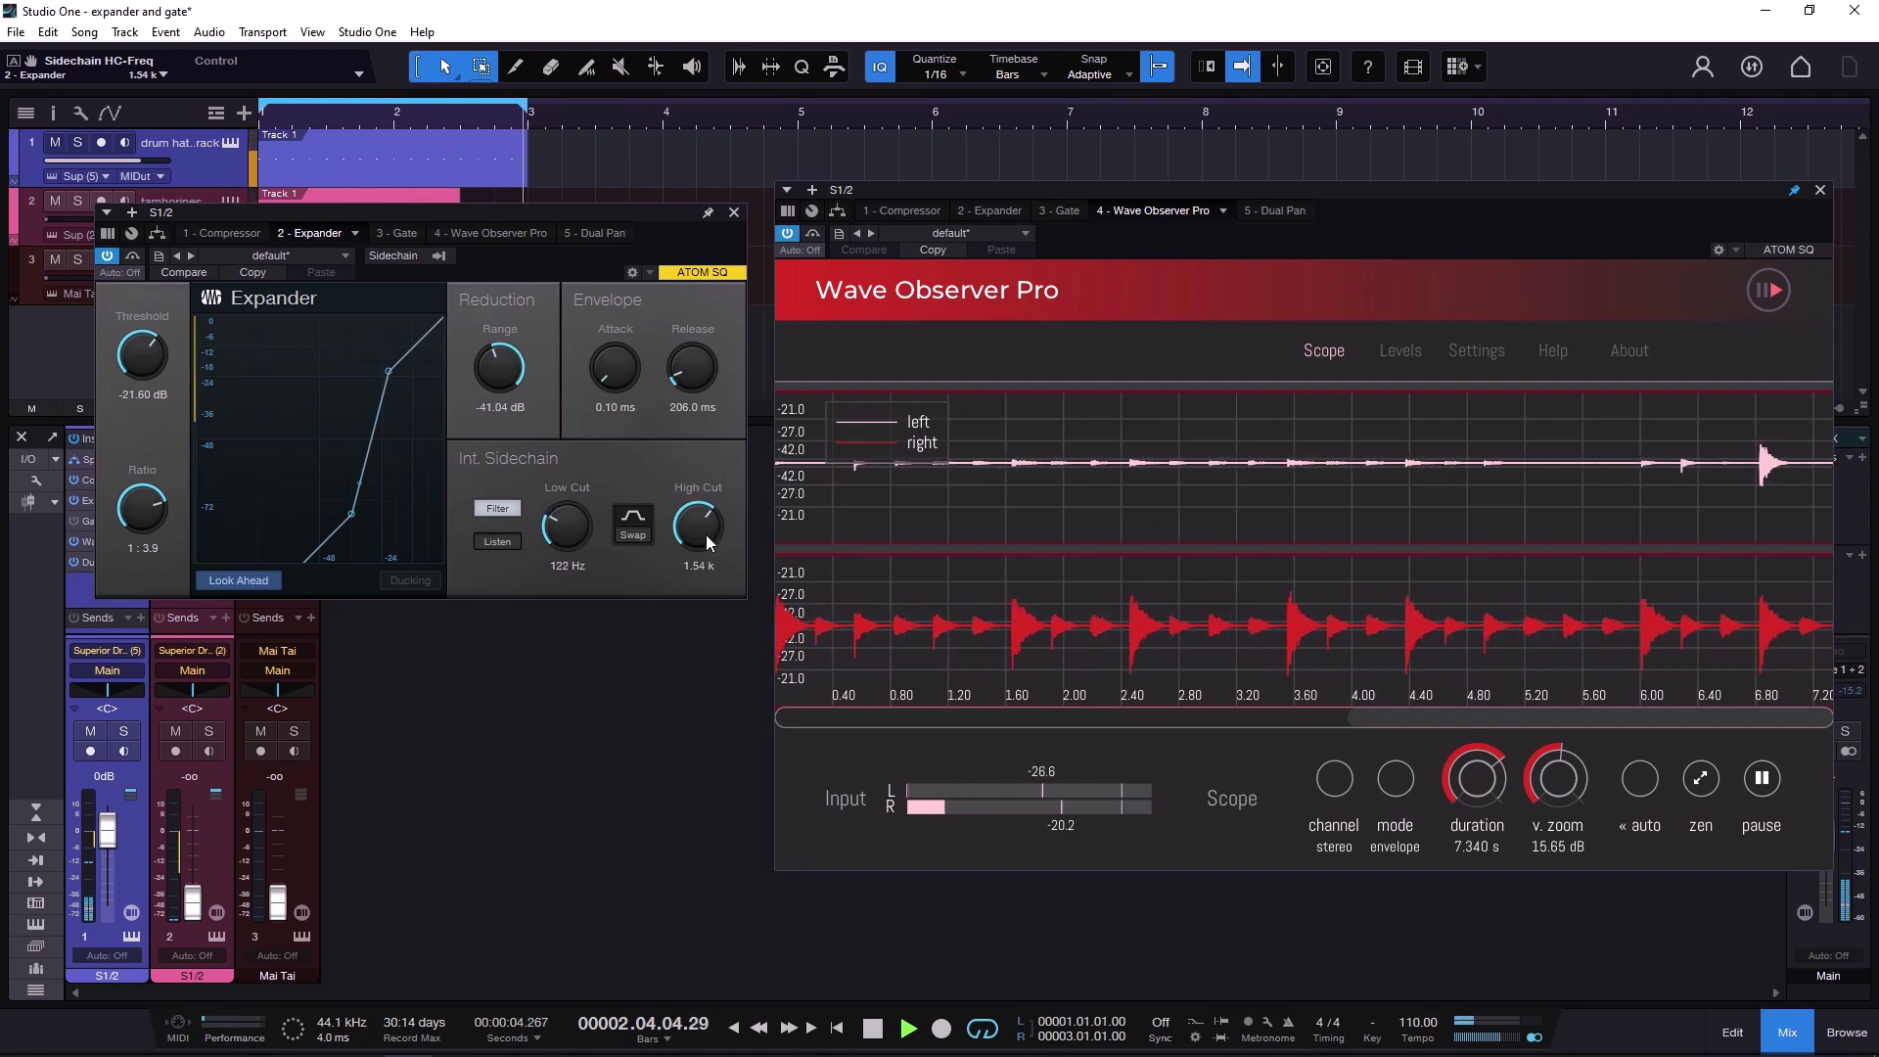
pyautogui.scroll(1, 707, 534)
pyautogui.scroll(-1, 574, 538)
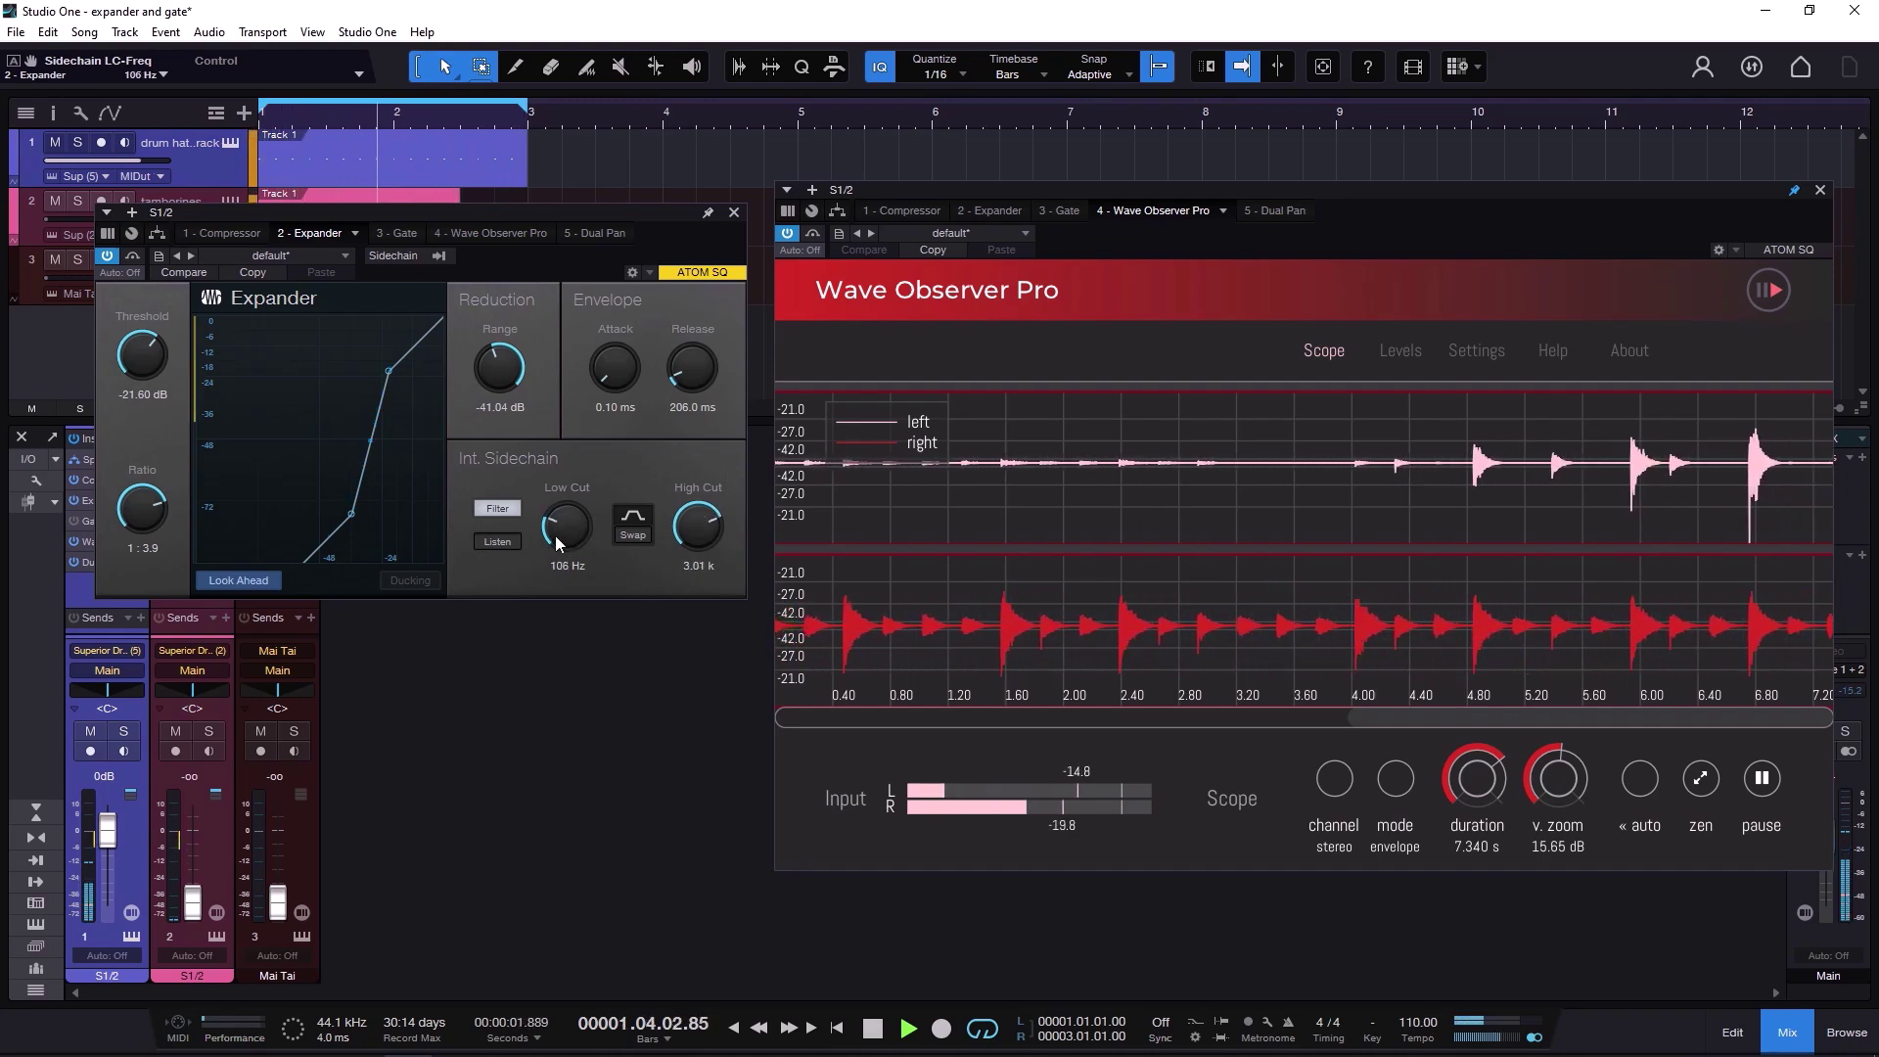
pyautogui.scroll(3, 726, 531)
pyautogui.scroll(-1, 574, 530)
pyautogui.scroll(1, 698, 526)
pyautogui.scroll(-1, 576, 531)
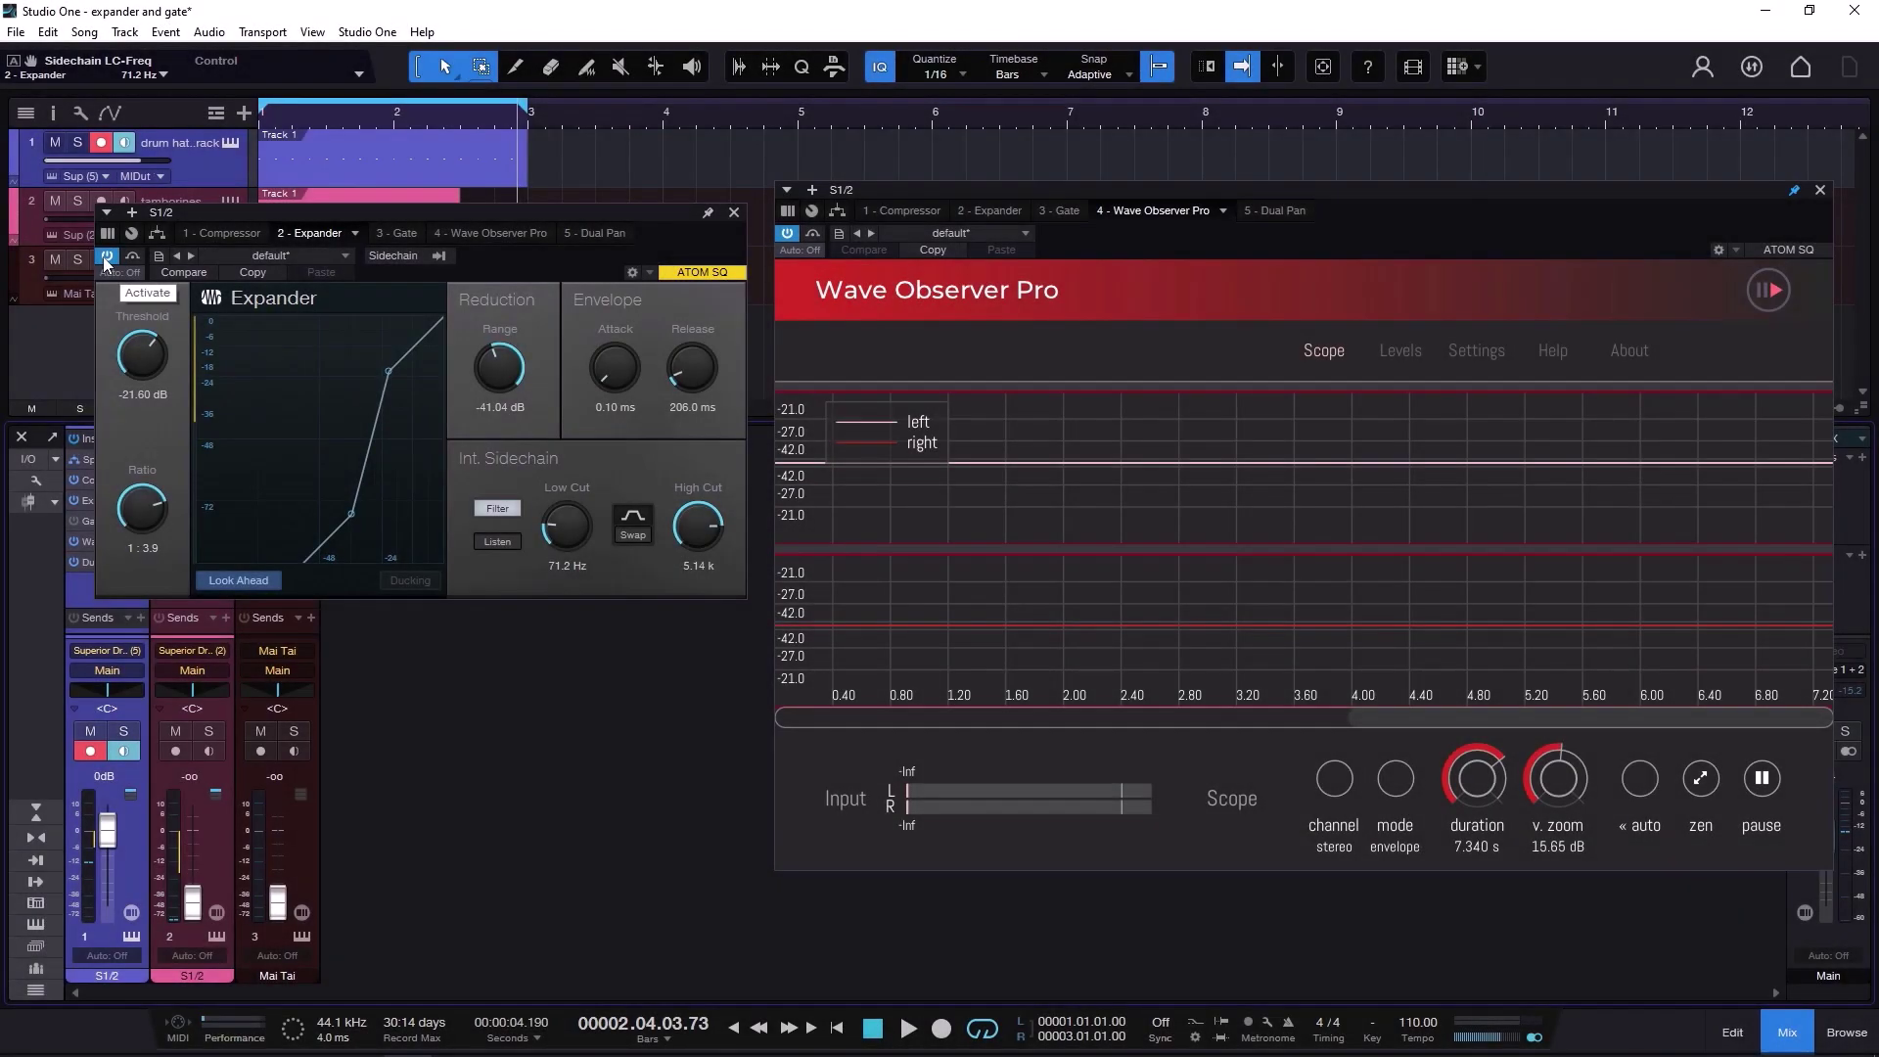
# - Bypass the Expander and play the loop with only the Compressor active, reviewing the compressor's settings and the resulting waveform
pyautogui.click(105, 257)
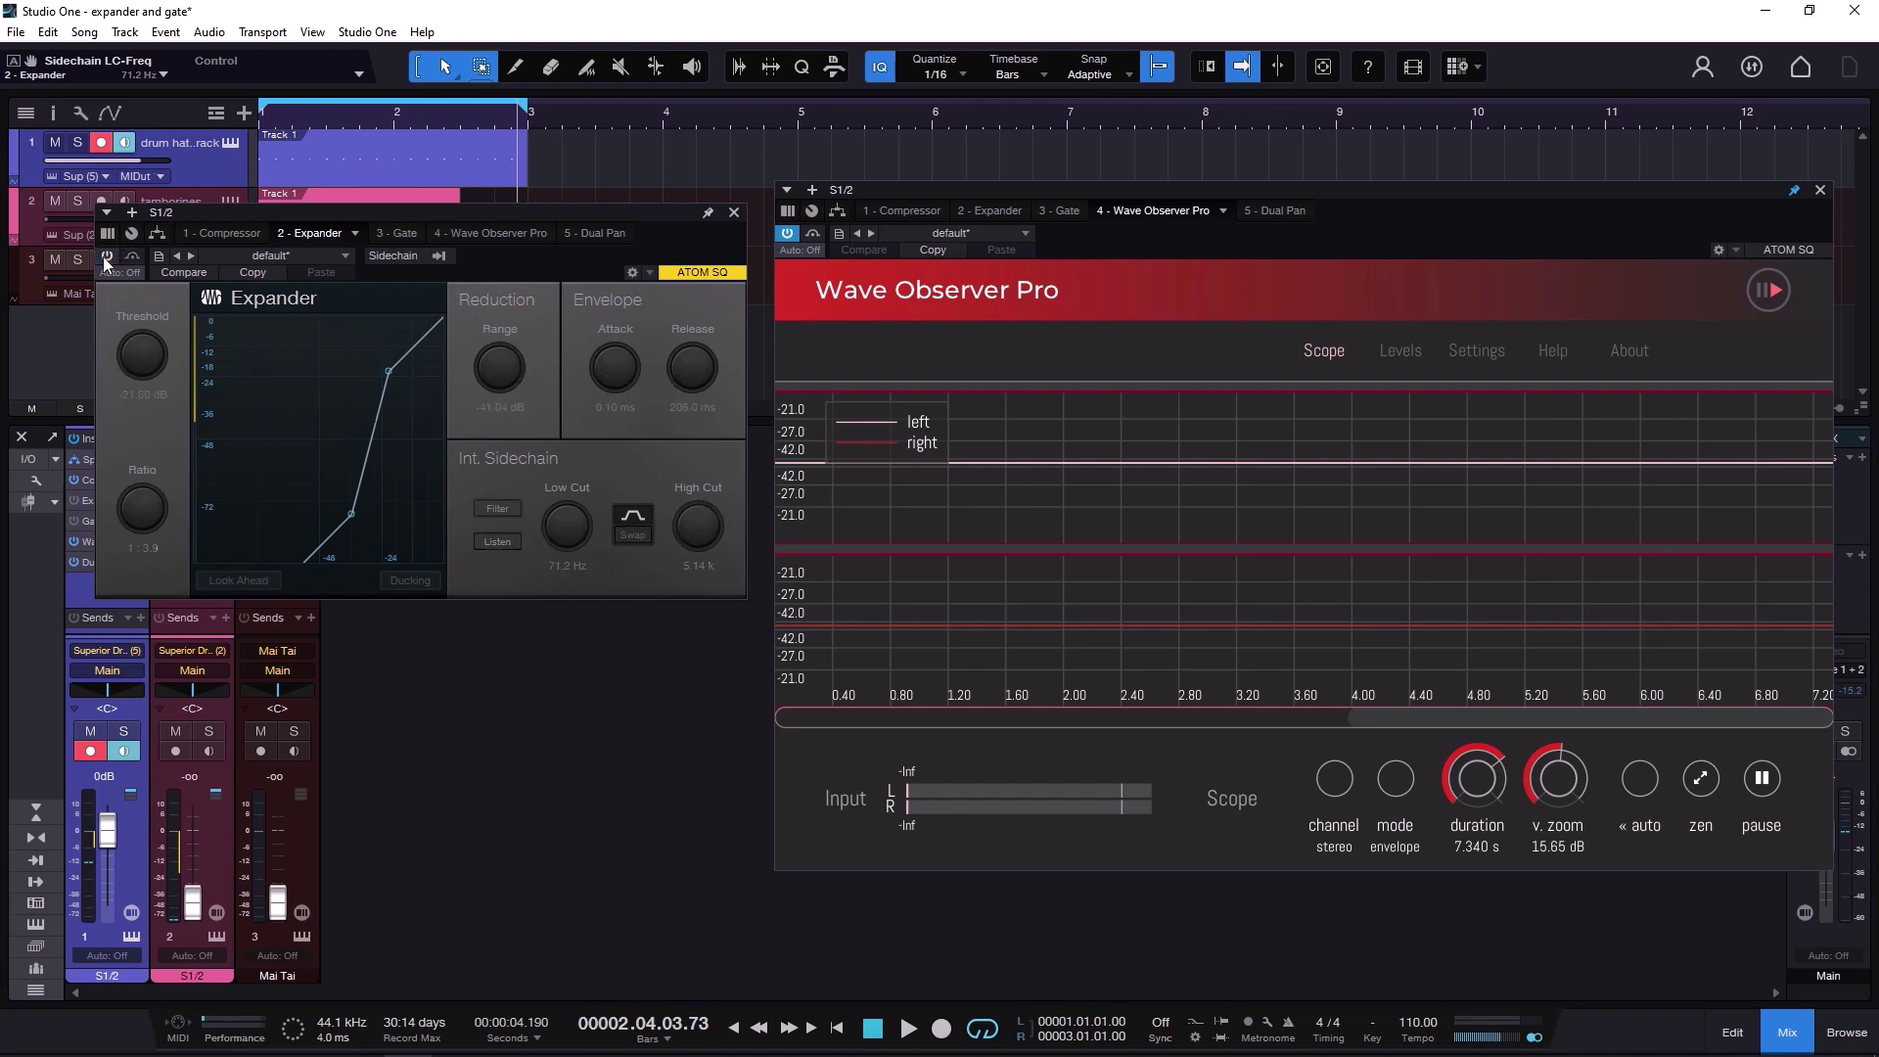
pyautogui.click(735, 213)
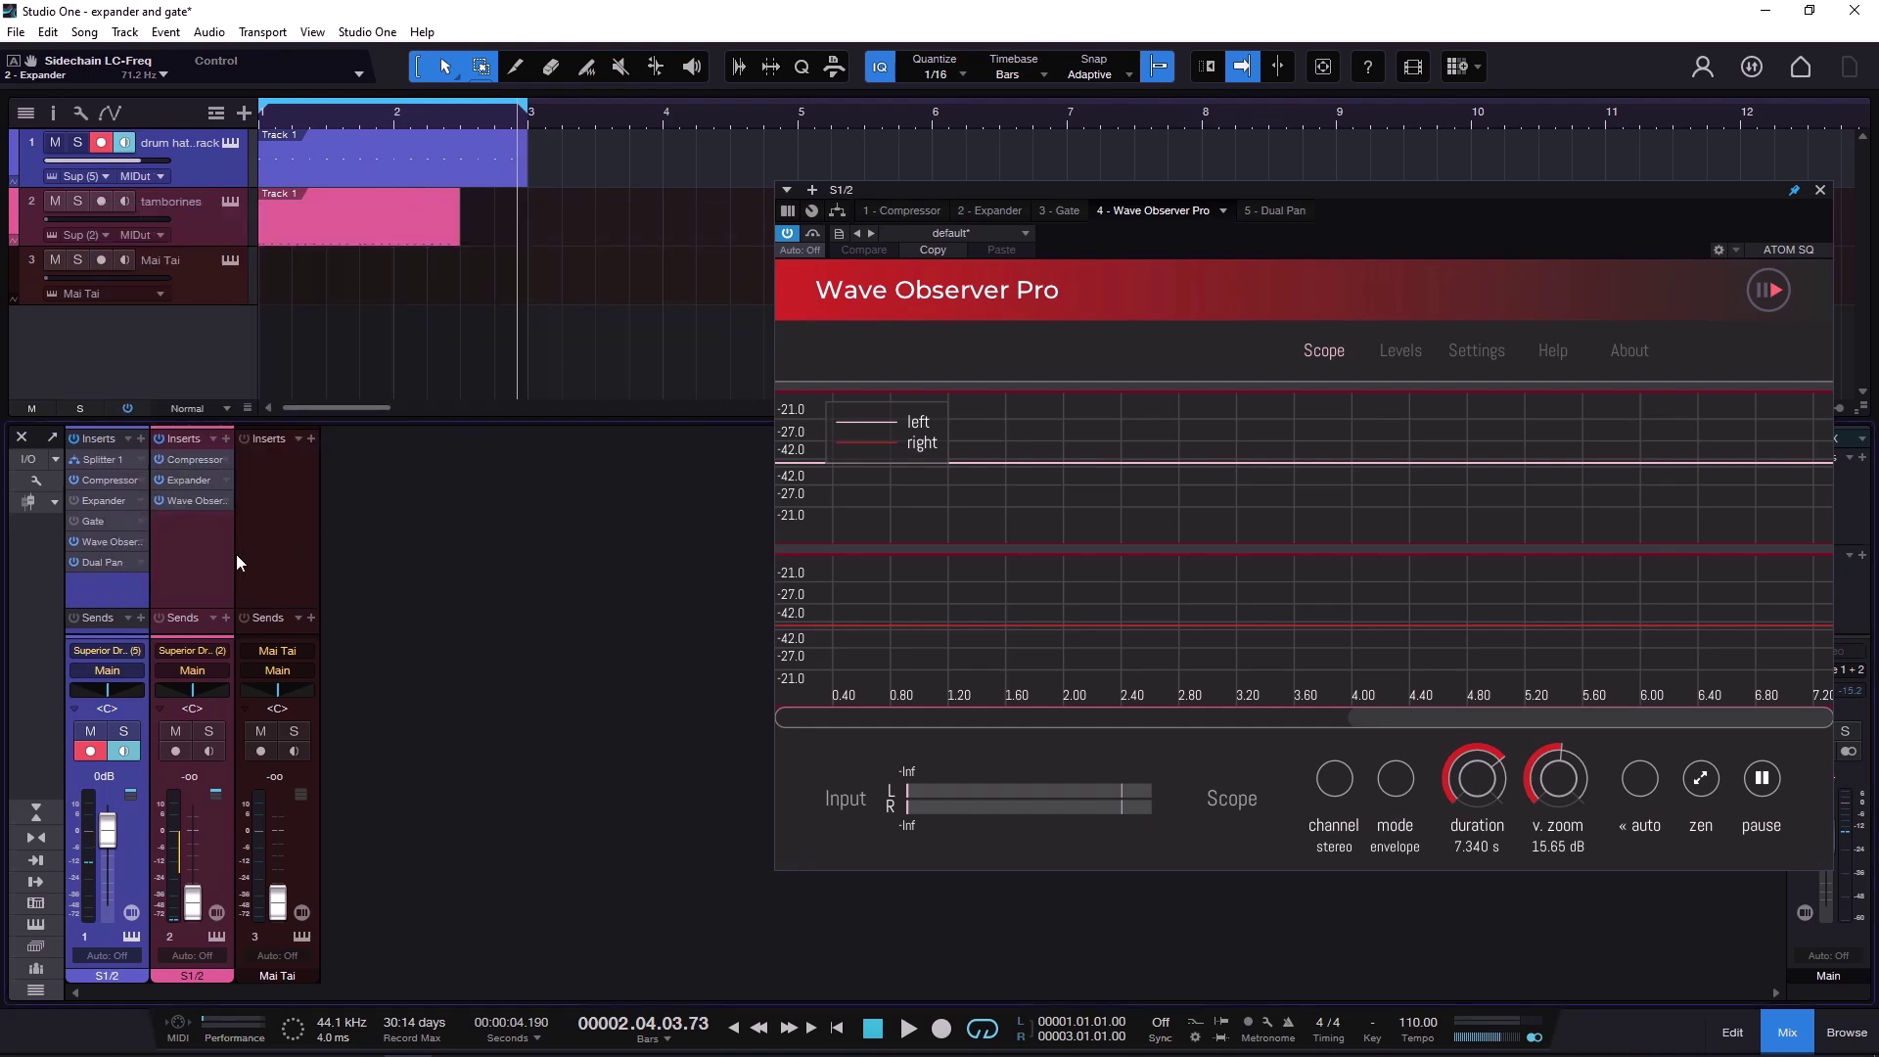
pyautogui.click(117, 479)
pyautogui.press('space')
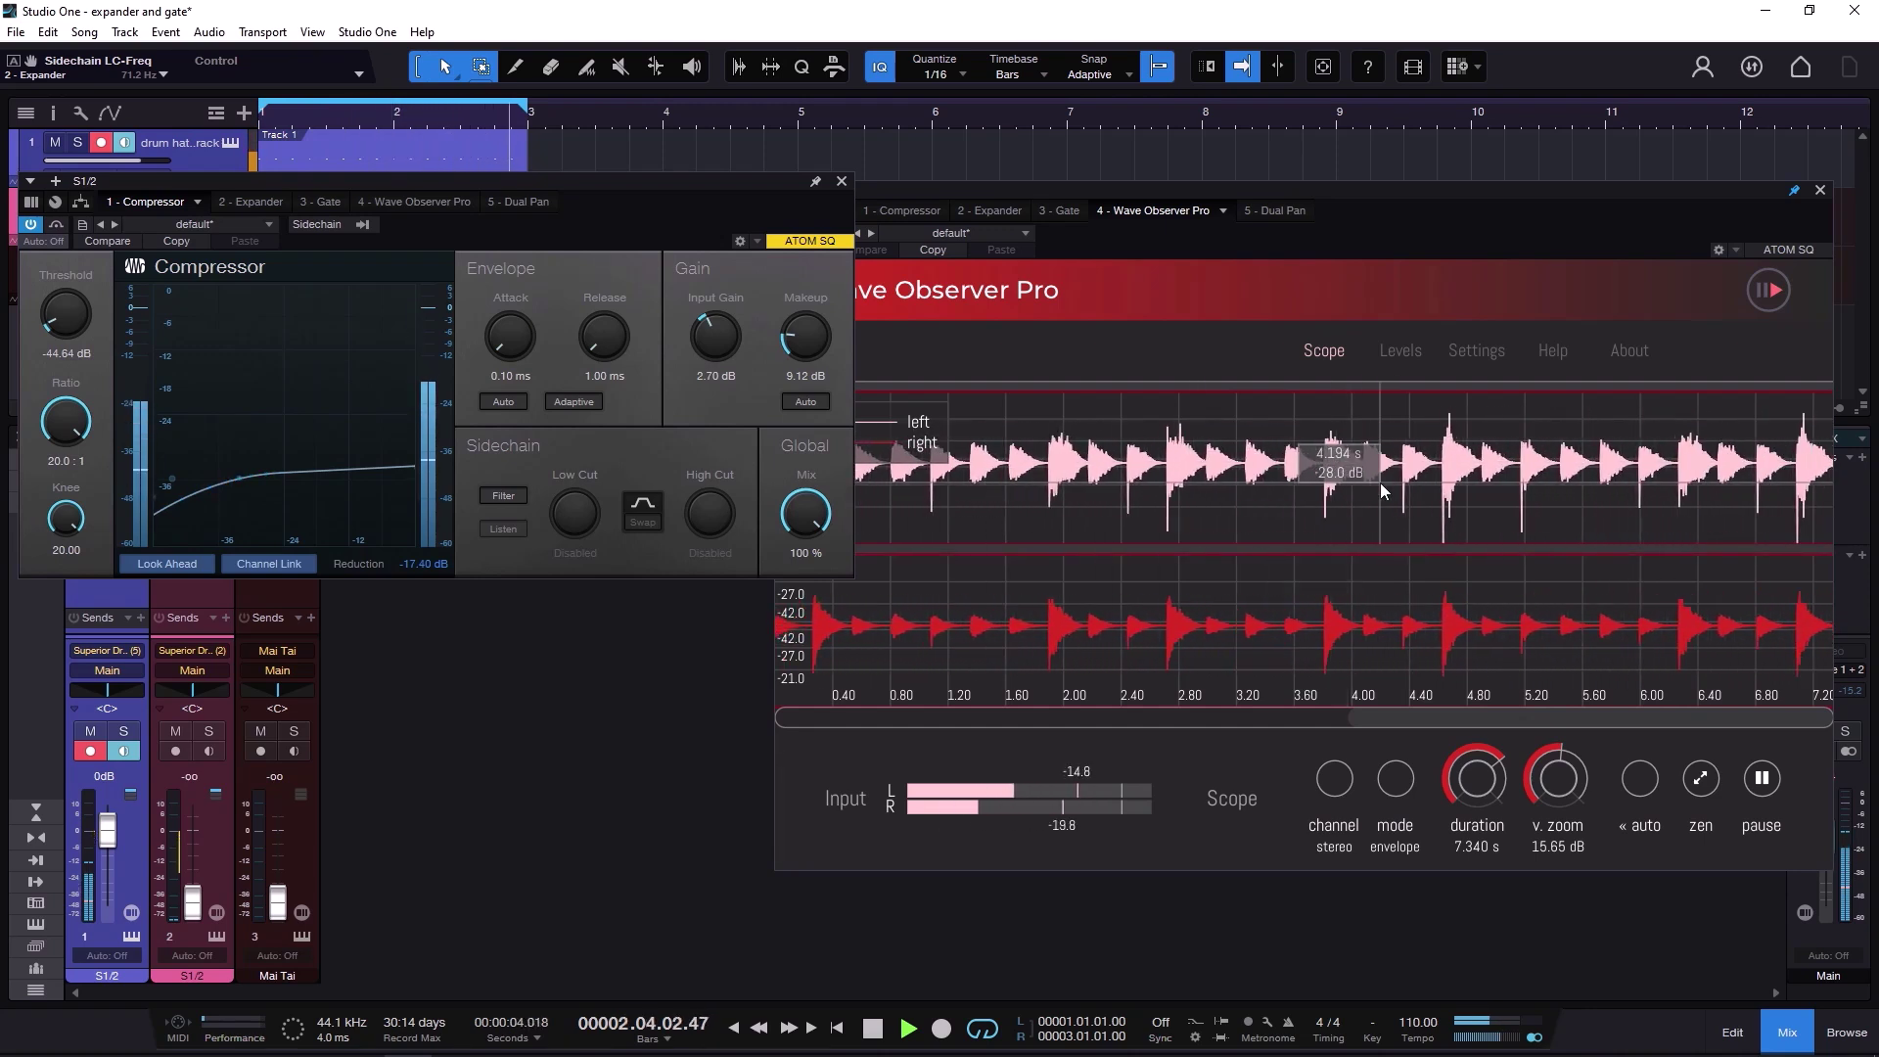
pyautogui.click(841, 182)
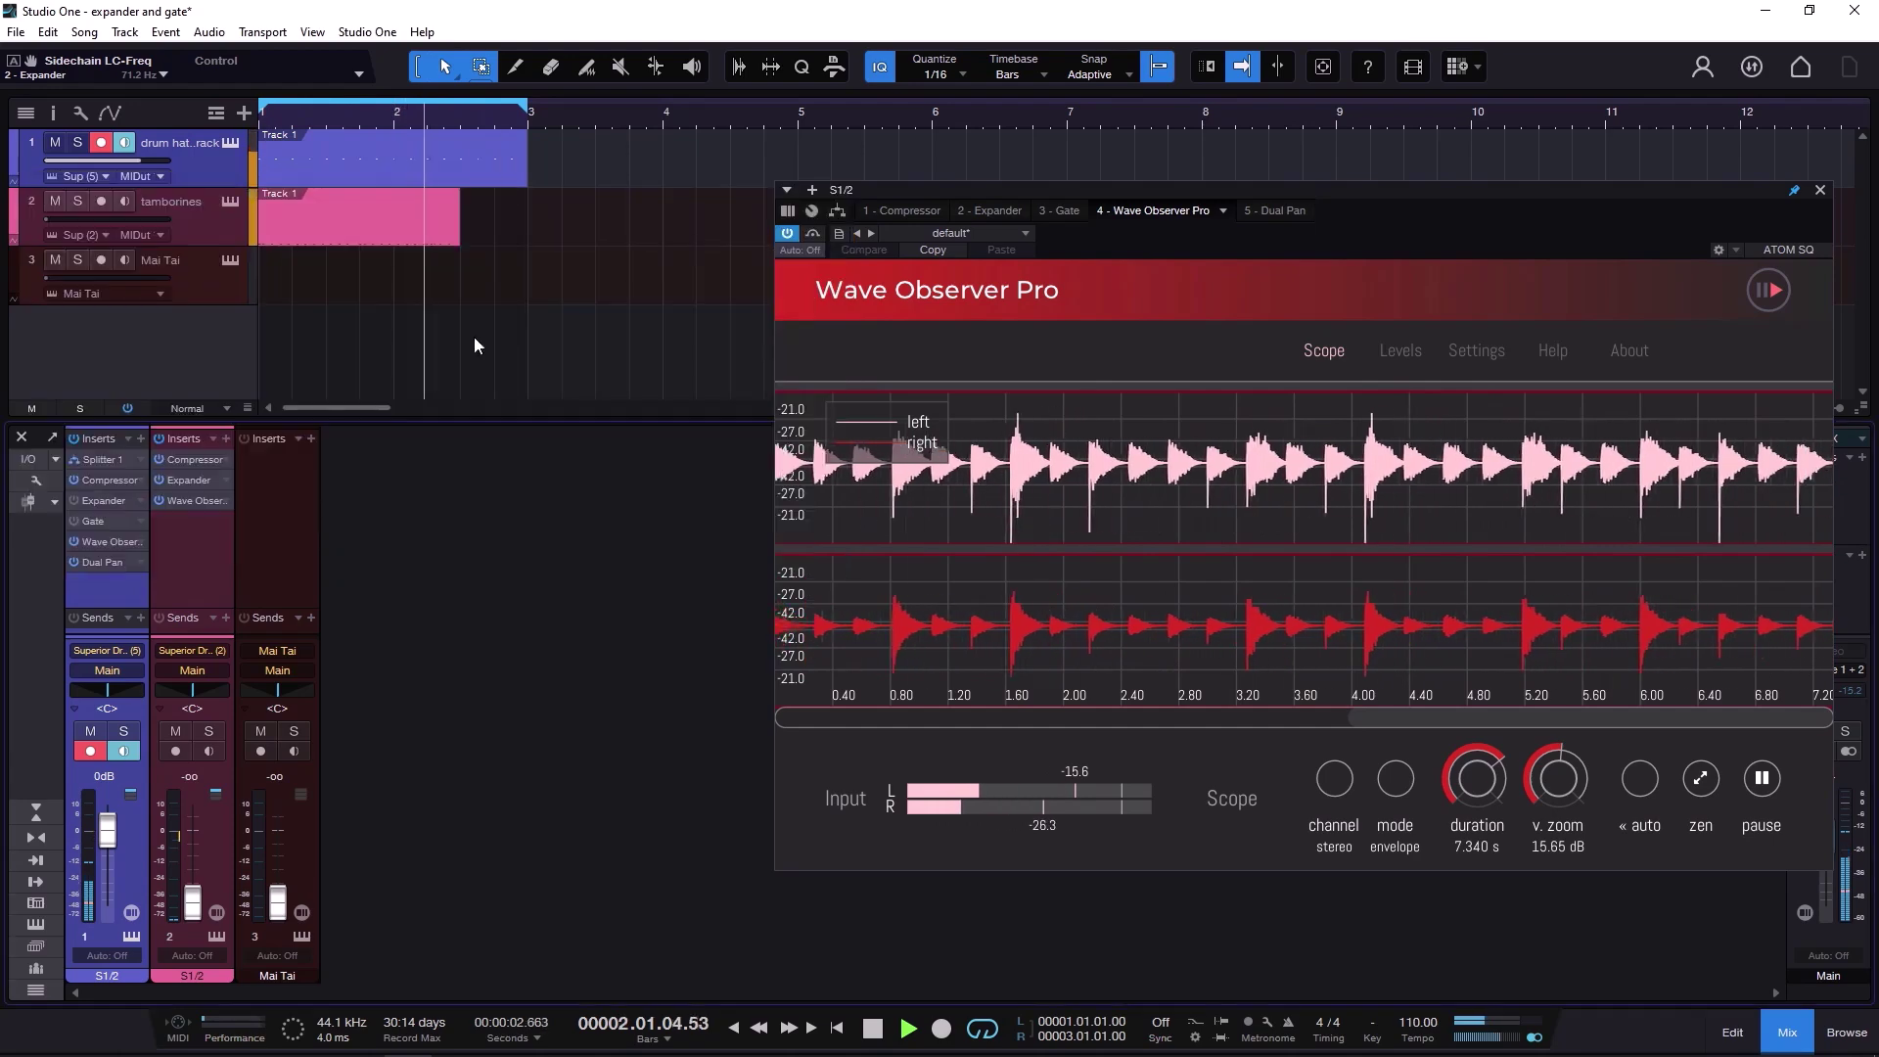
# - Reactivate the Expander with a ratio of 1:5.3, close its window, and hide the scratch pad
pyautogui.click(98, 500)
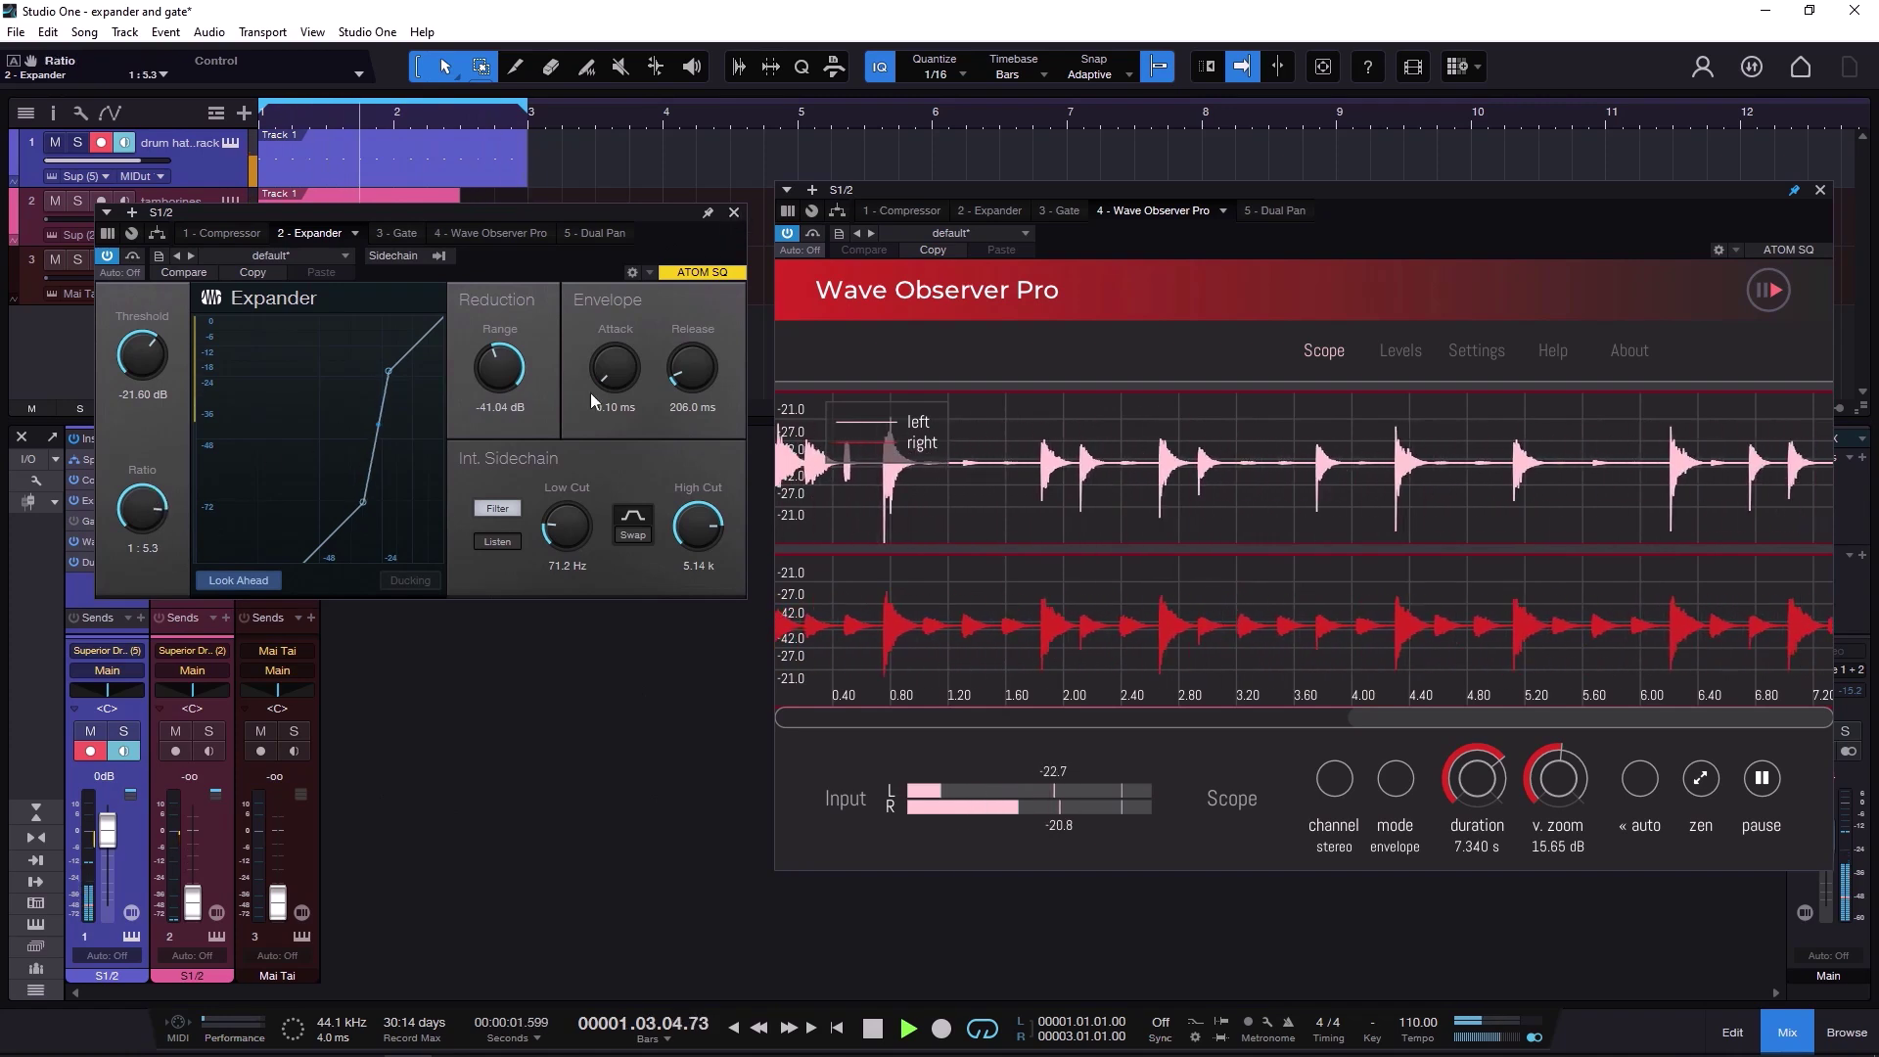
pyautogui.click(734, 212)
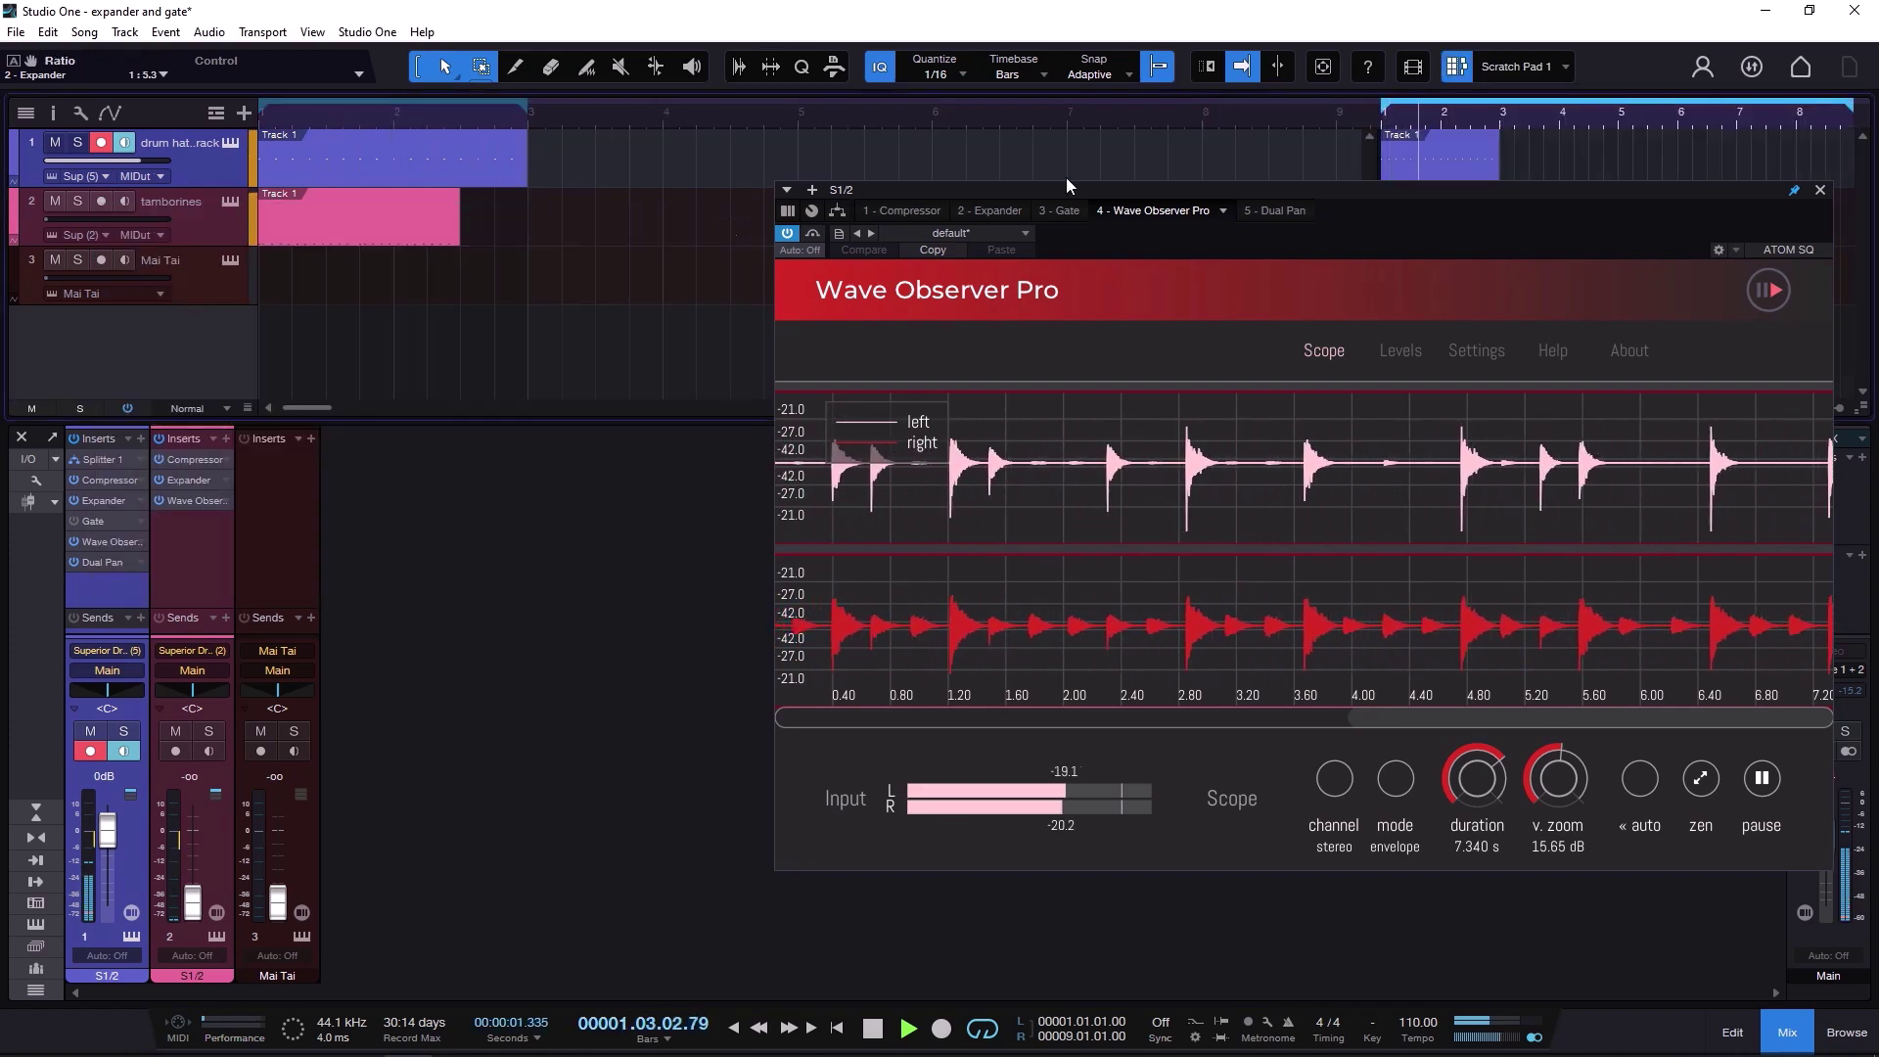
pyautogui.click(1456, 66)
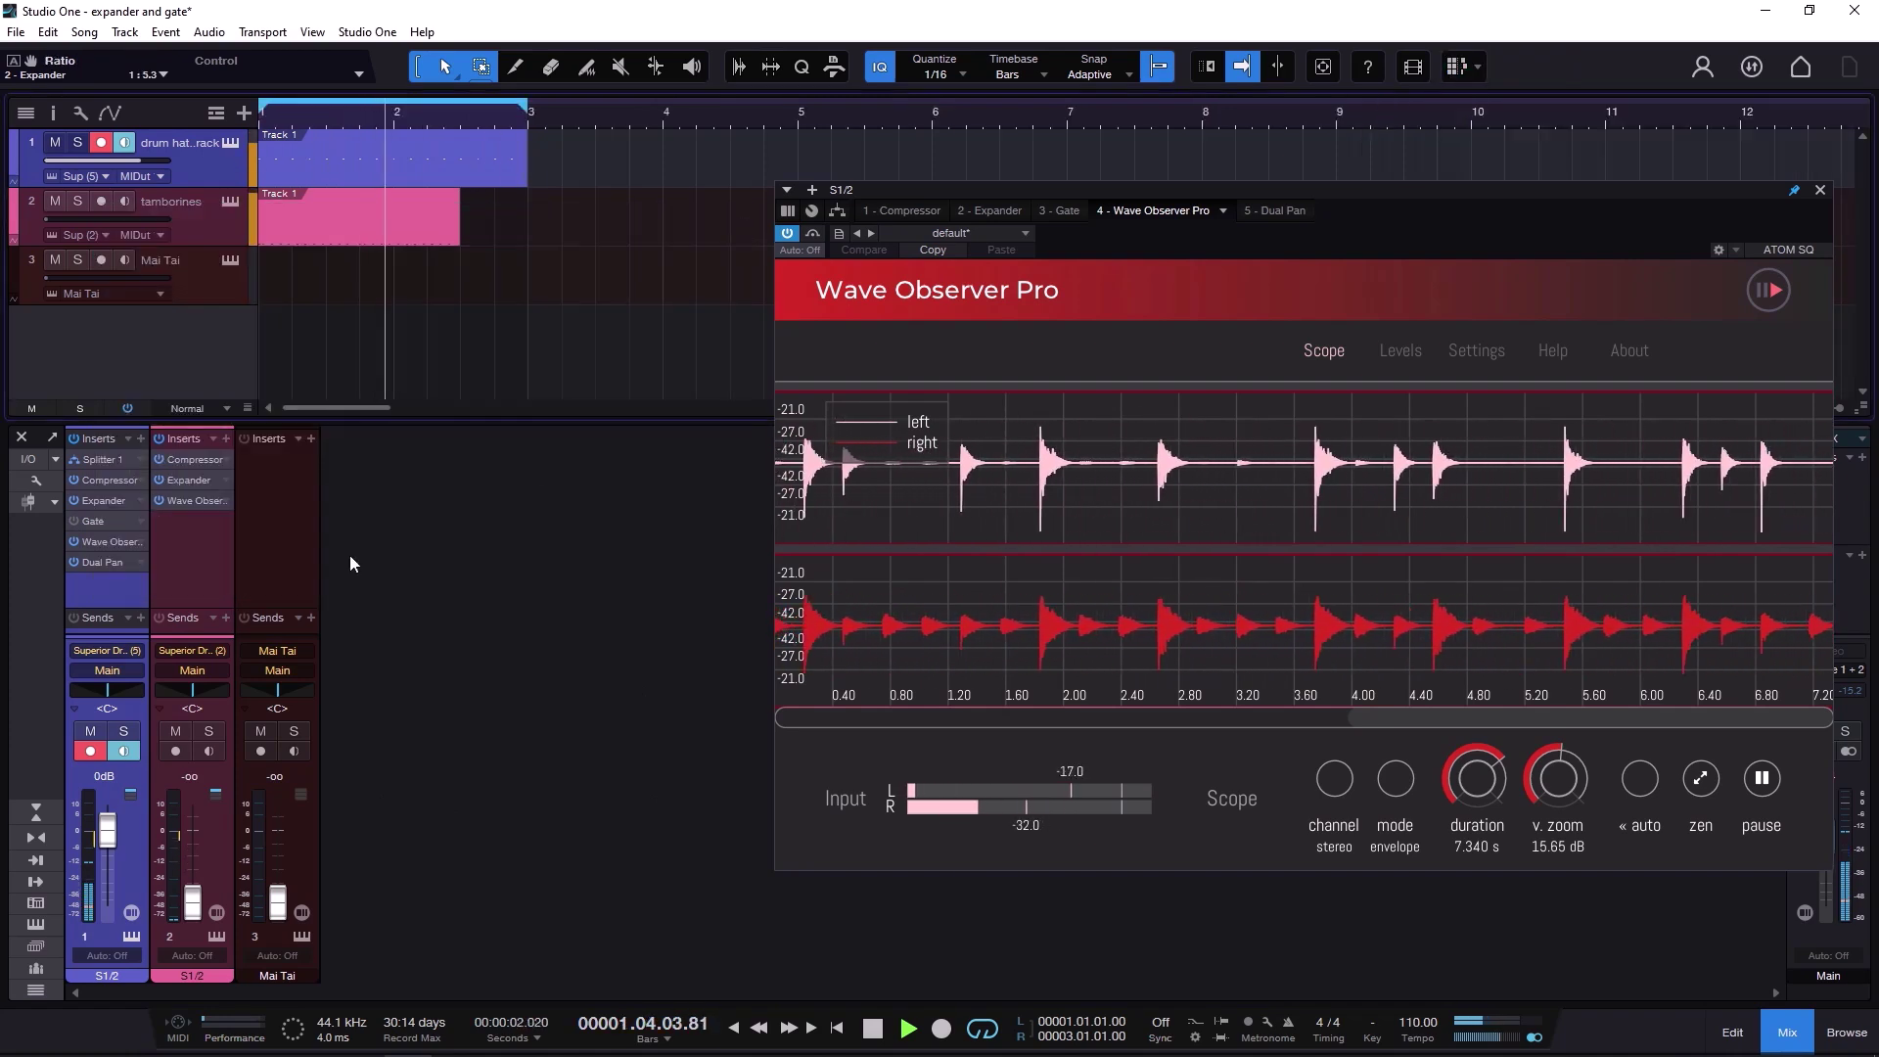
# - Open the Gate on the drum hat track, play the loop, and raise the Gate's threshold to -24.60 dB
pyautogui.click(96, 521)
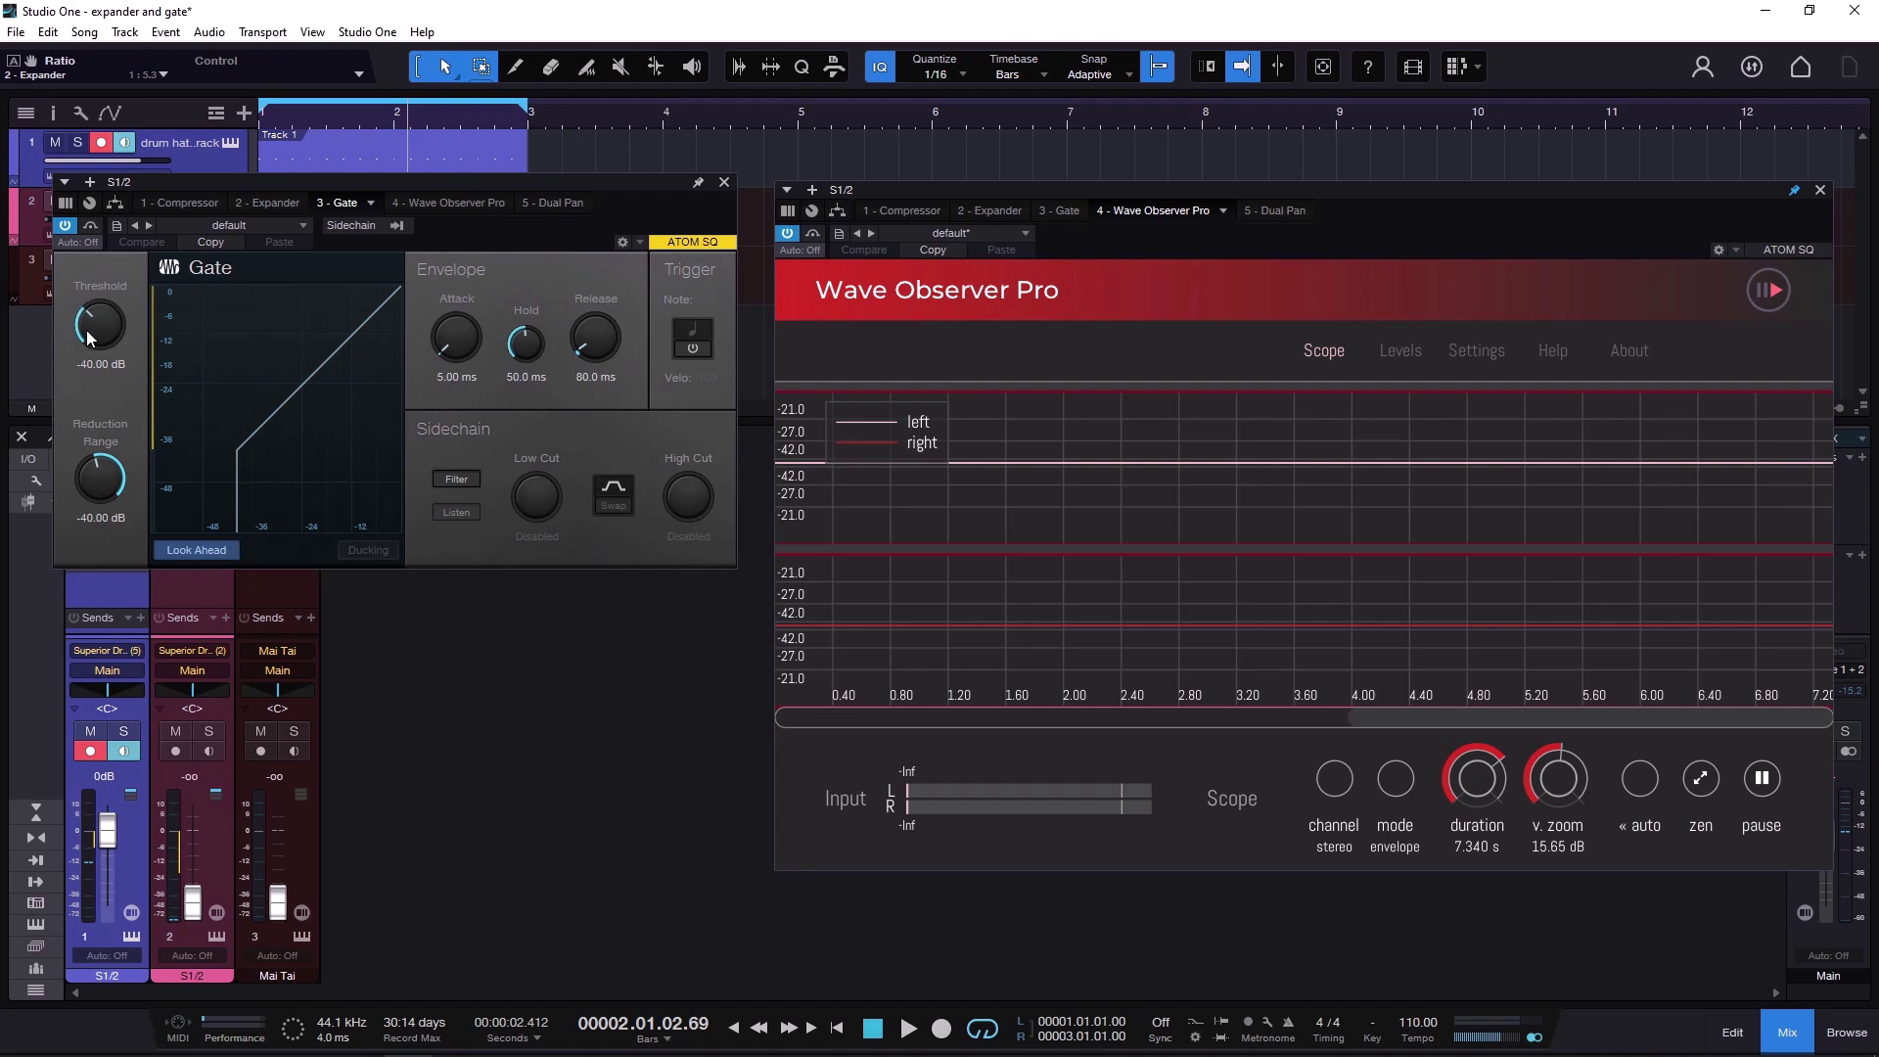
pyautogui.press('space')
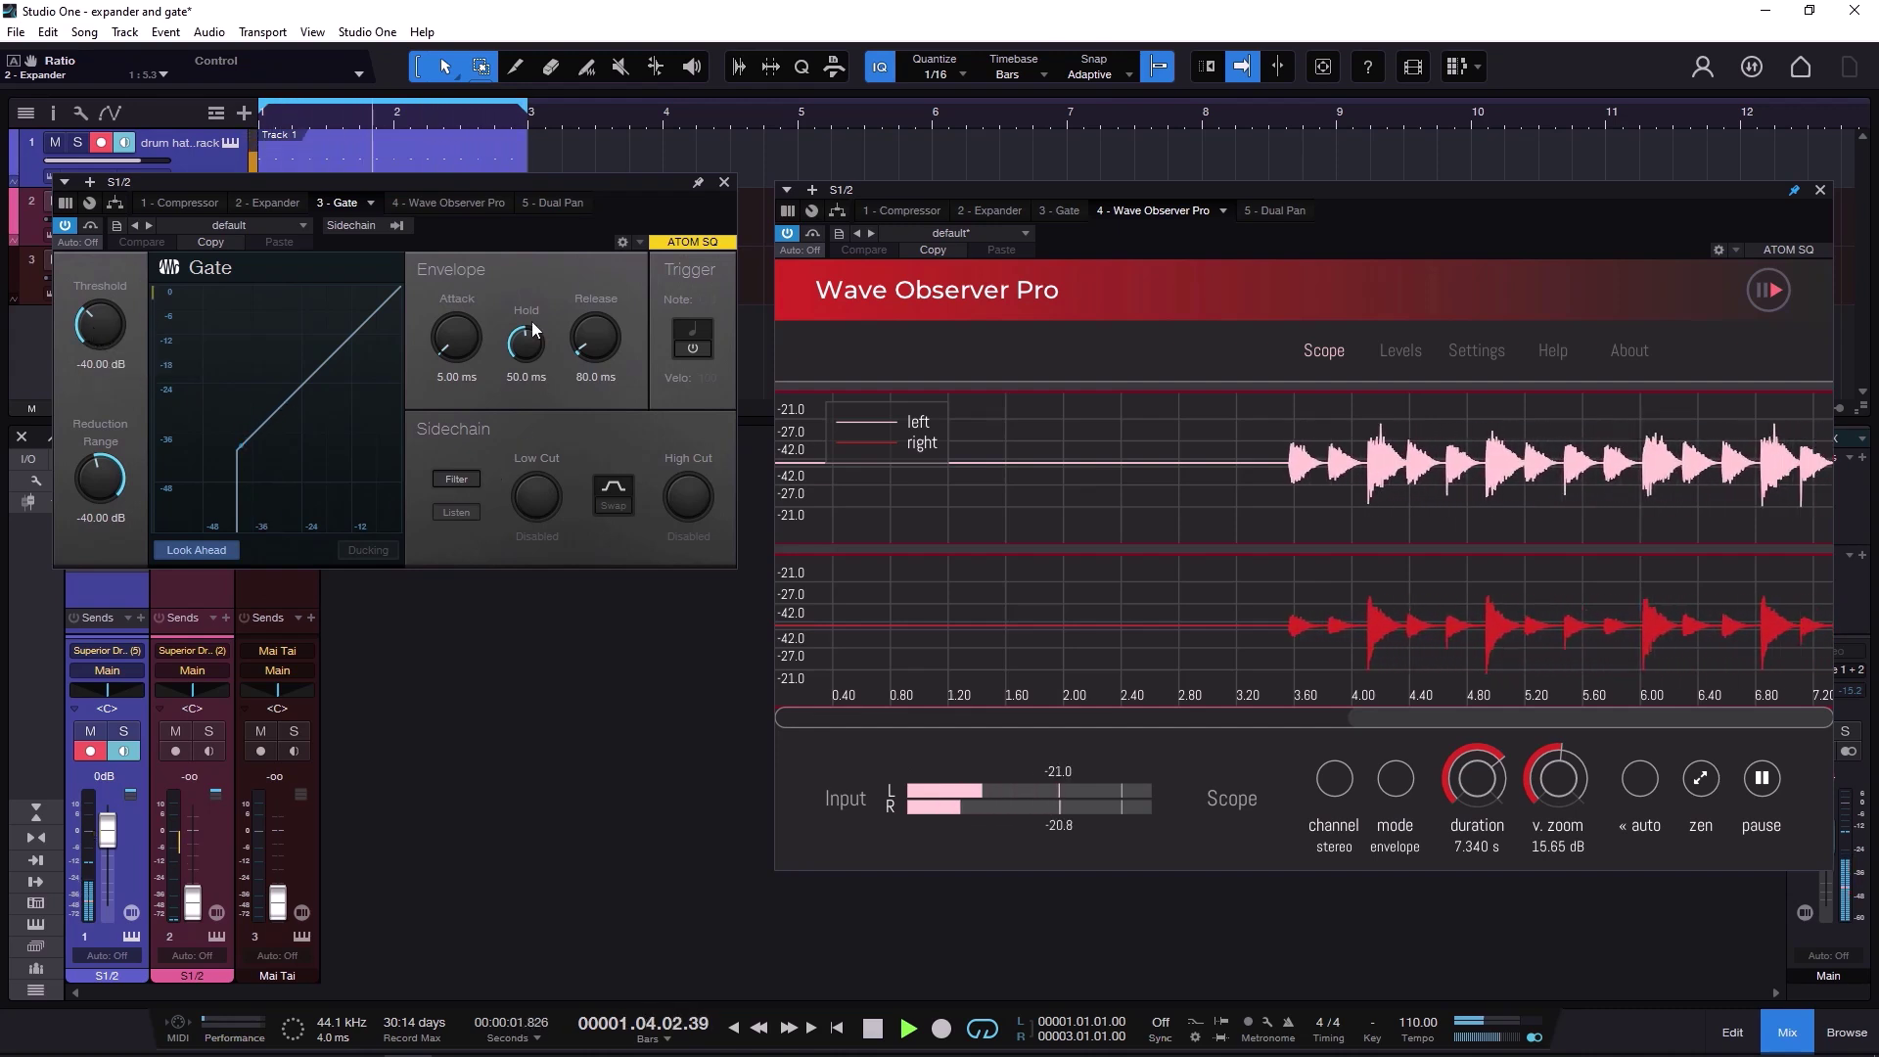
pyautogui.moveTo(107, 335); pyautogui.dragTo(110, 335)
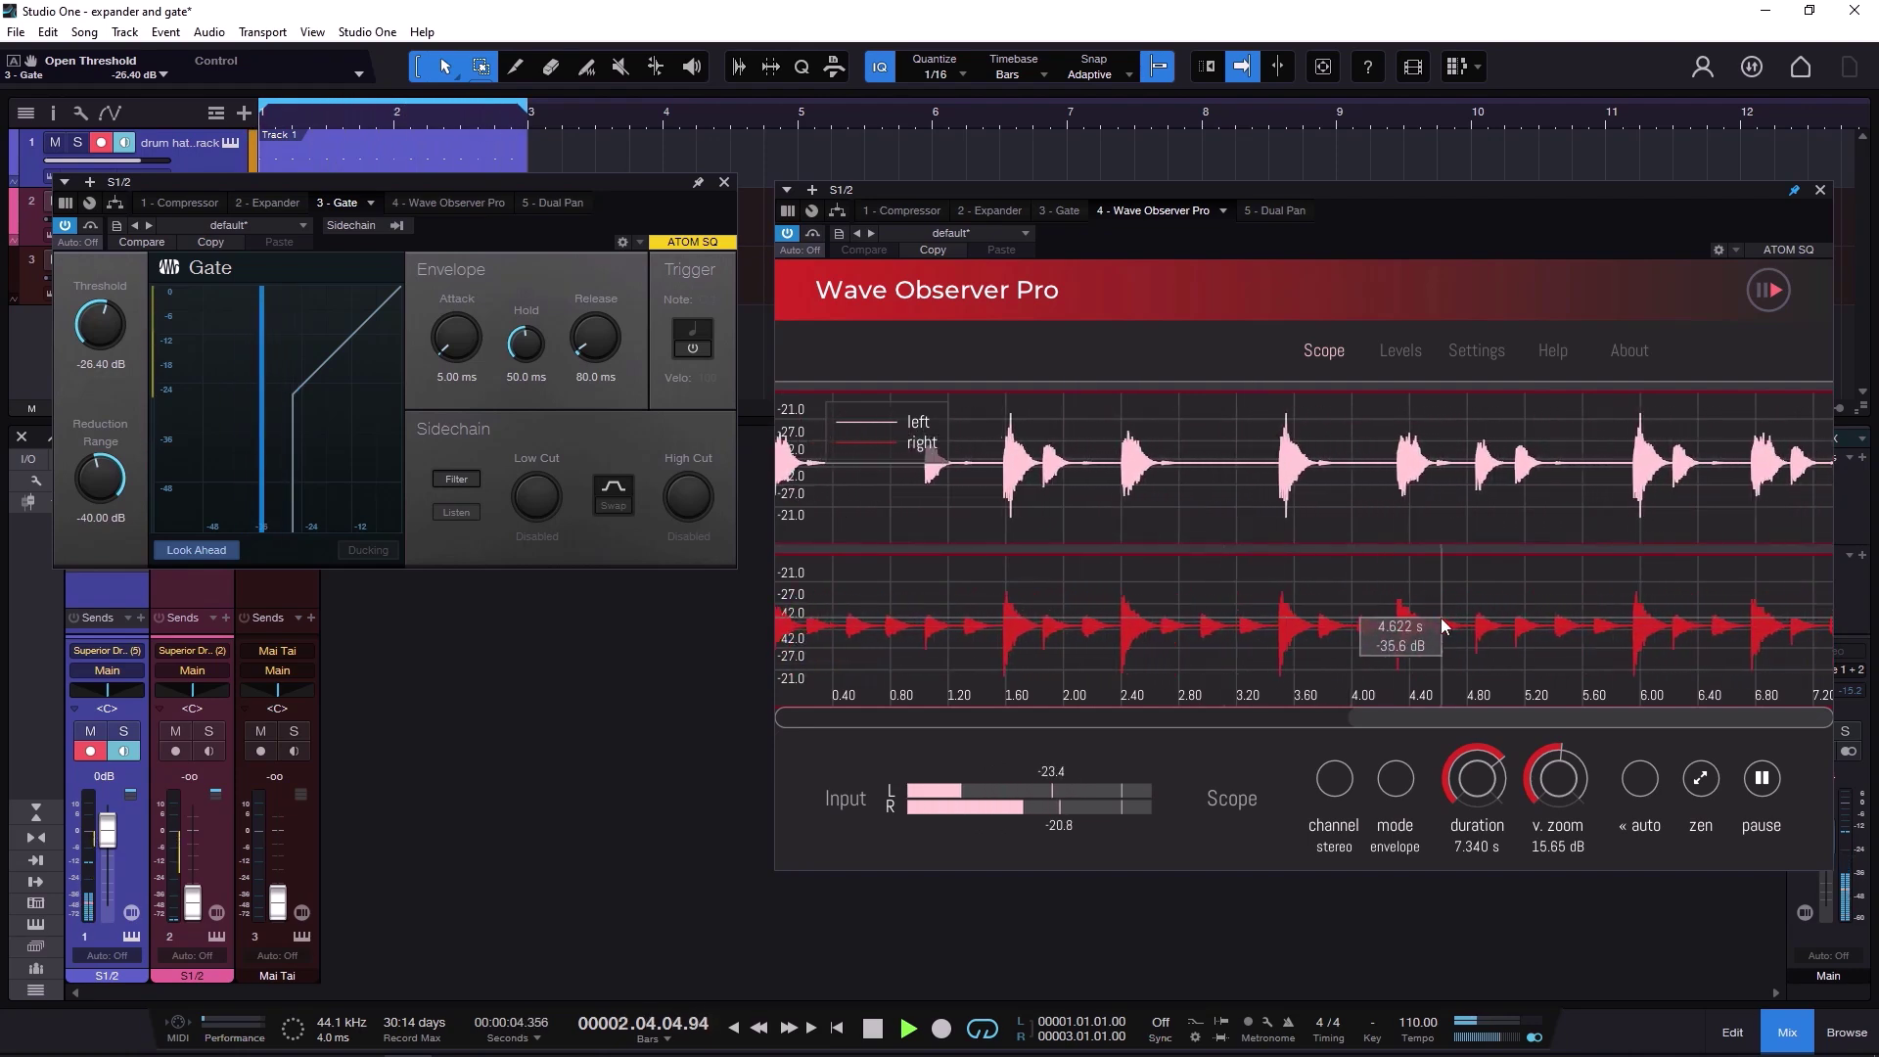
pyautogui.moveTo(108, 337); pyautogui.dragTo(131, 332)
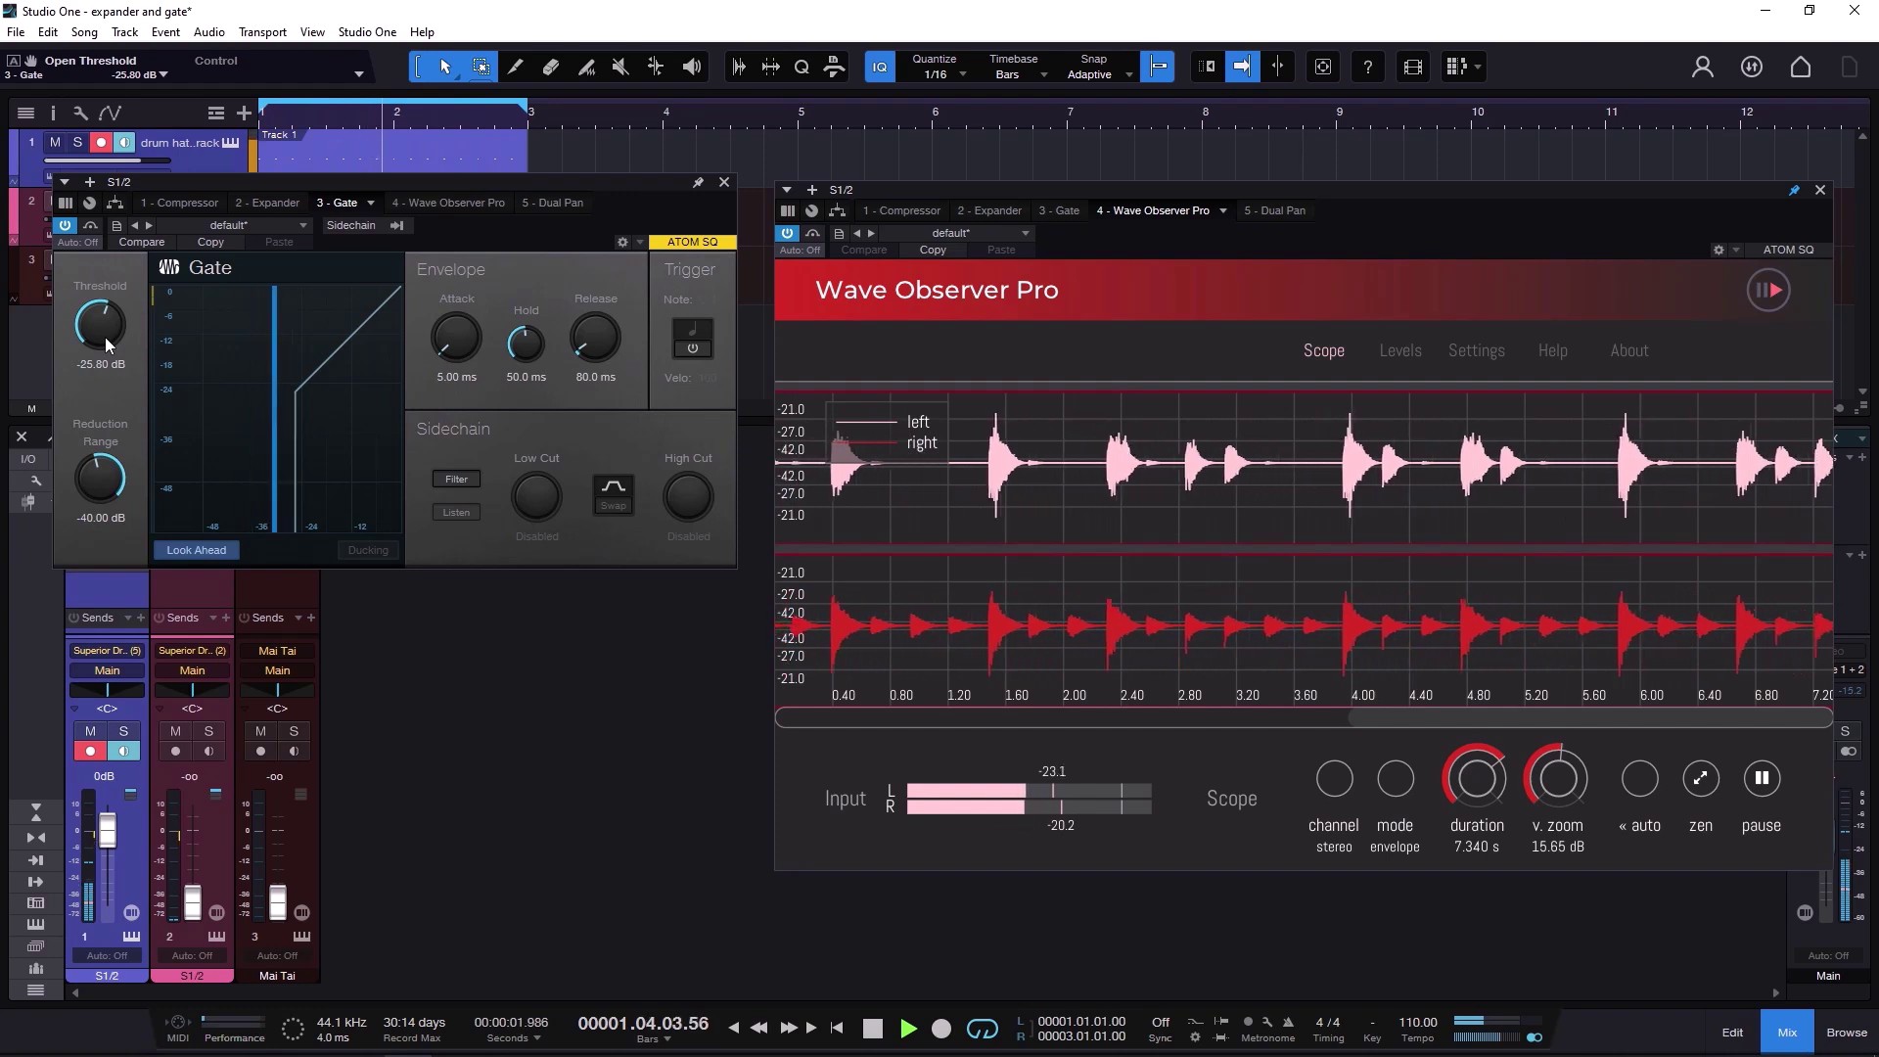
pyautogui.scroll(2, 103, 336)
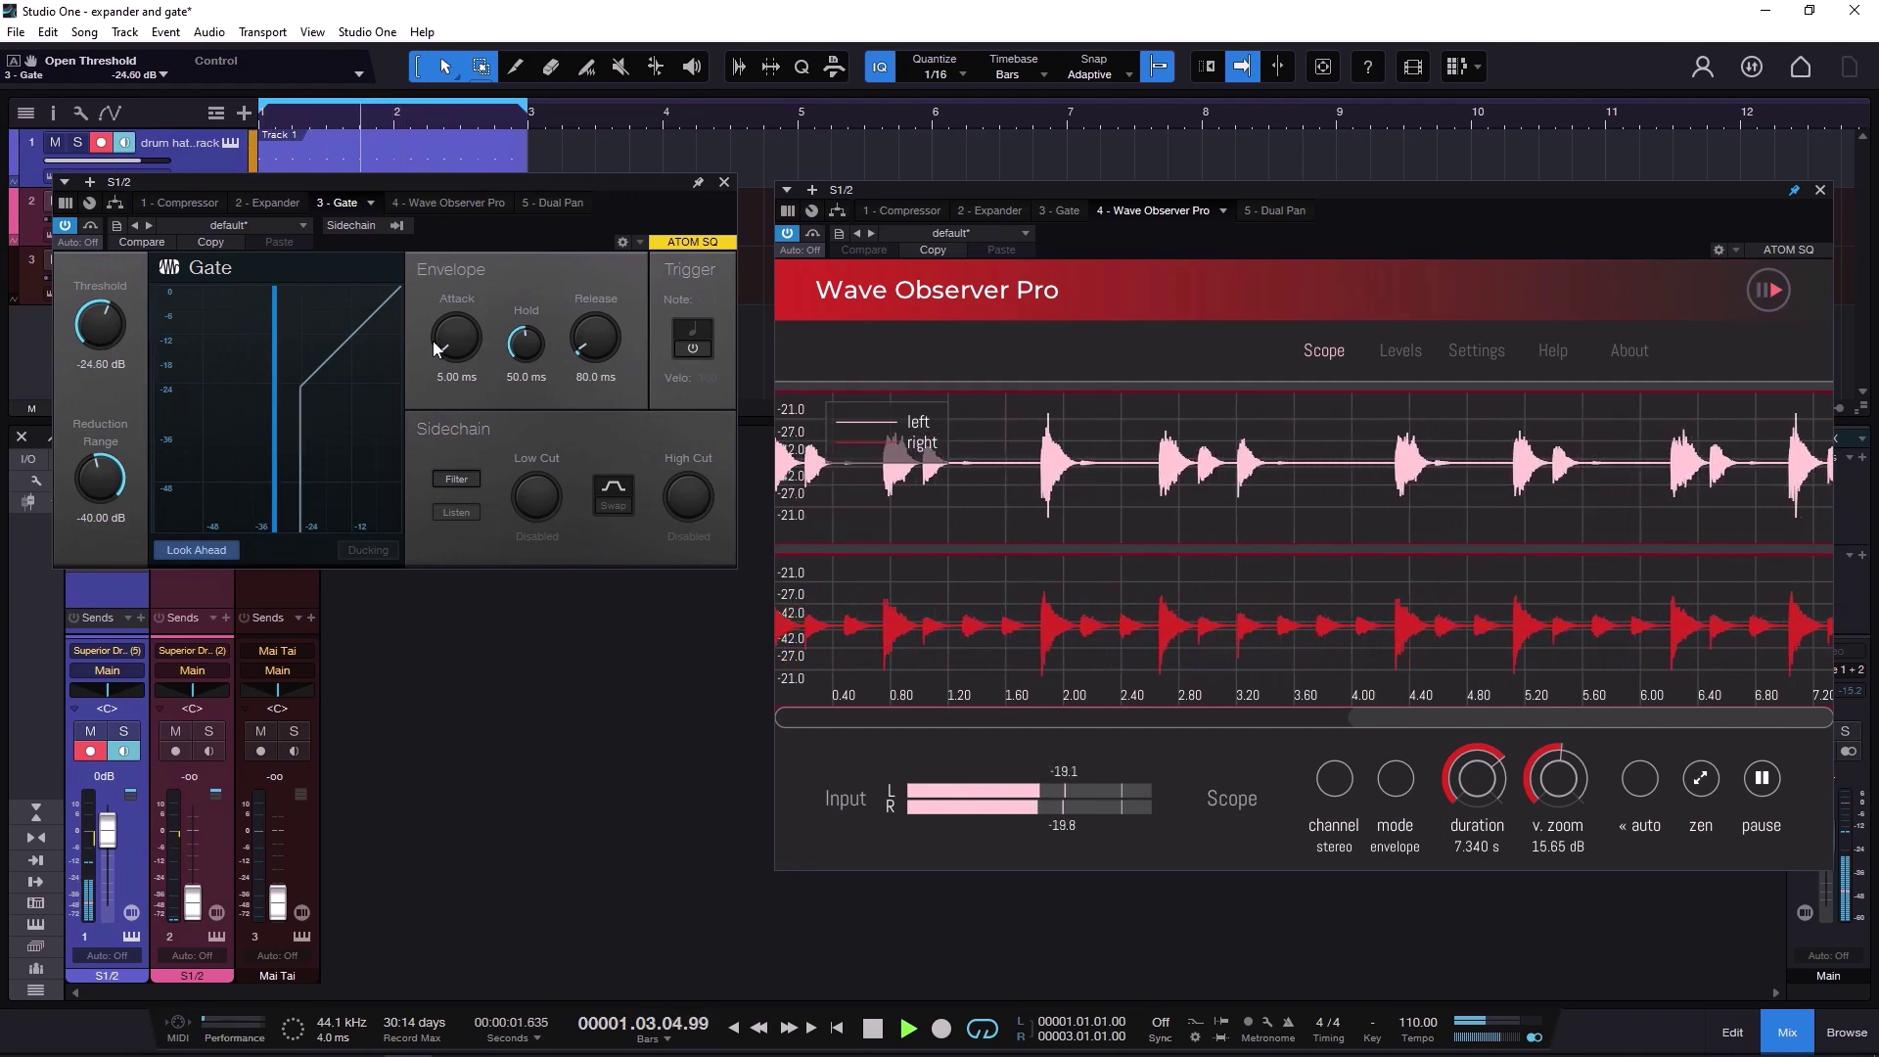
# - Set the Gate's attack to 0.05 ms and its release to 10.0 ms
pyautogui.scroll(-5, 462, 342)
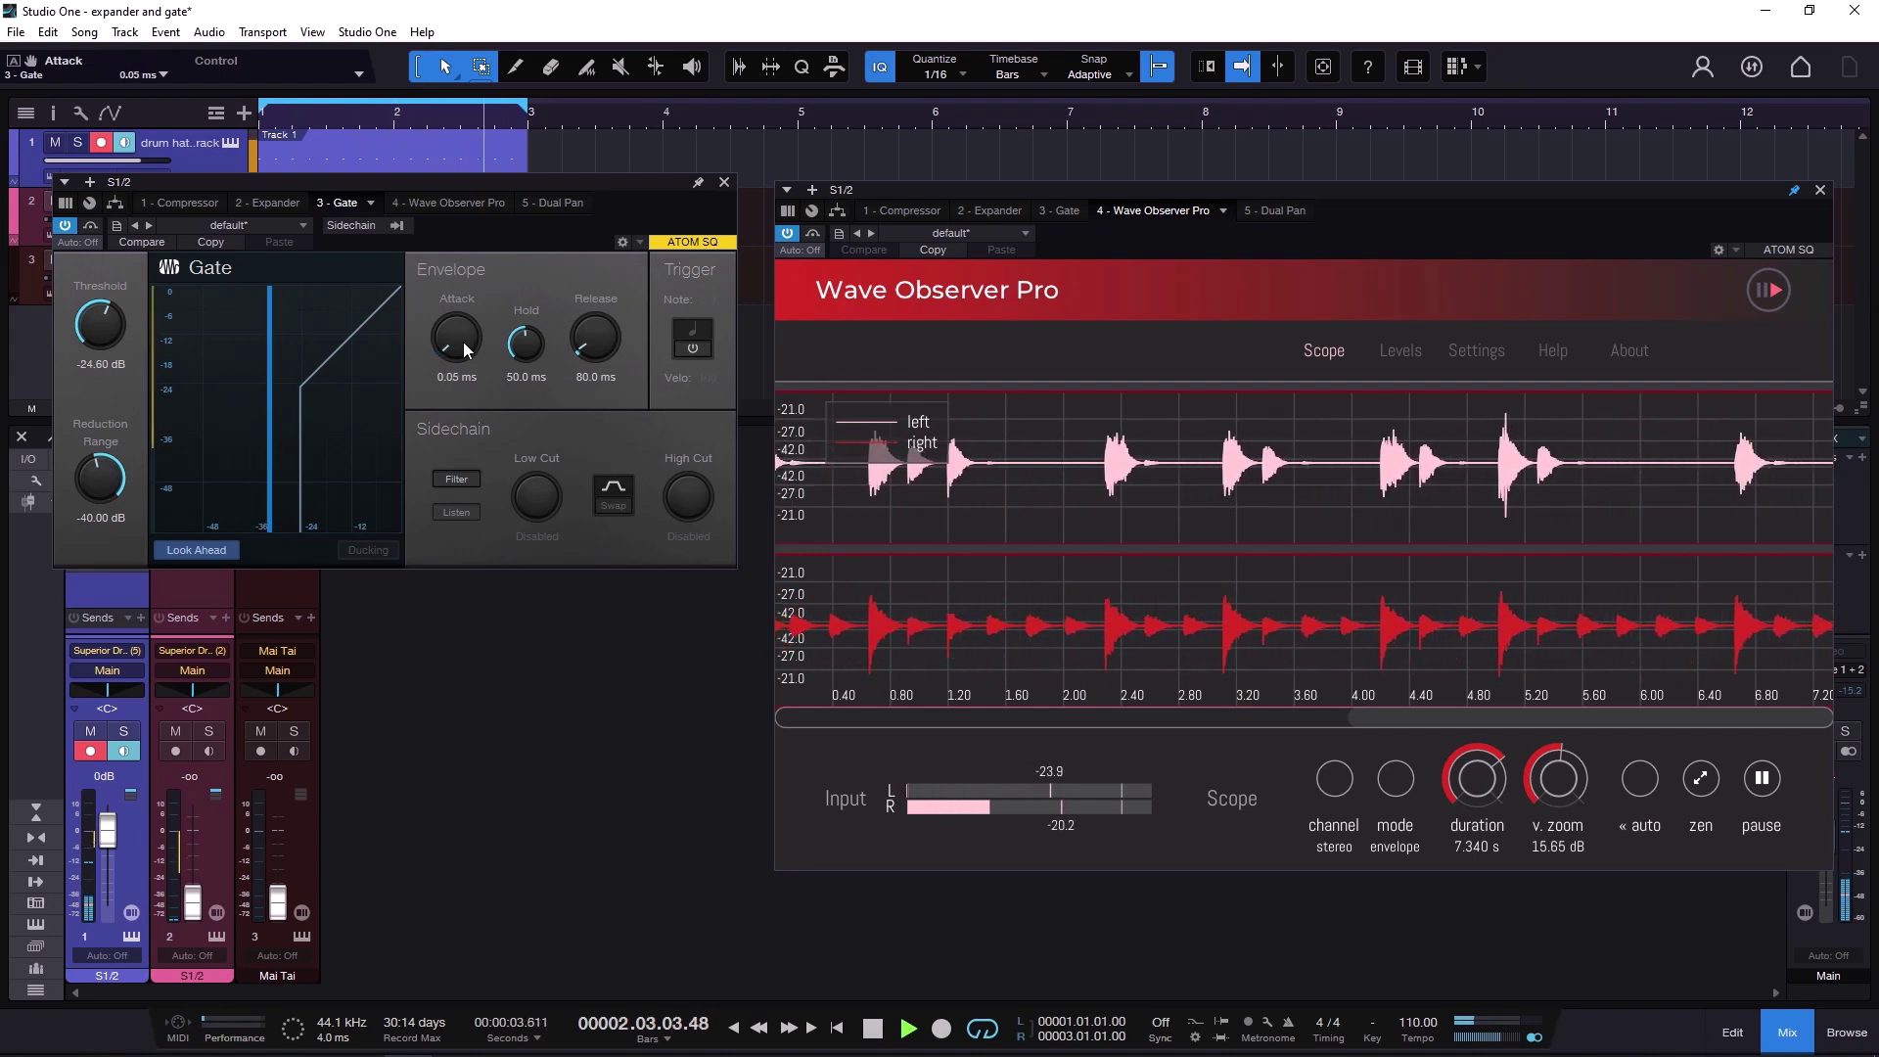
pyautogui.scroll(-5, 606, 343)
pyautogui.scroll(-3, 607, 344)
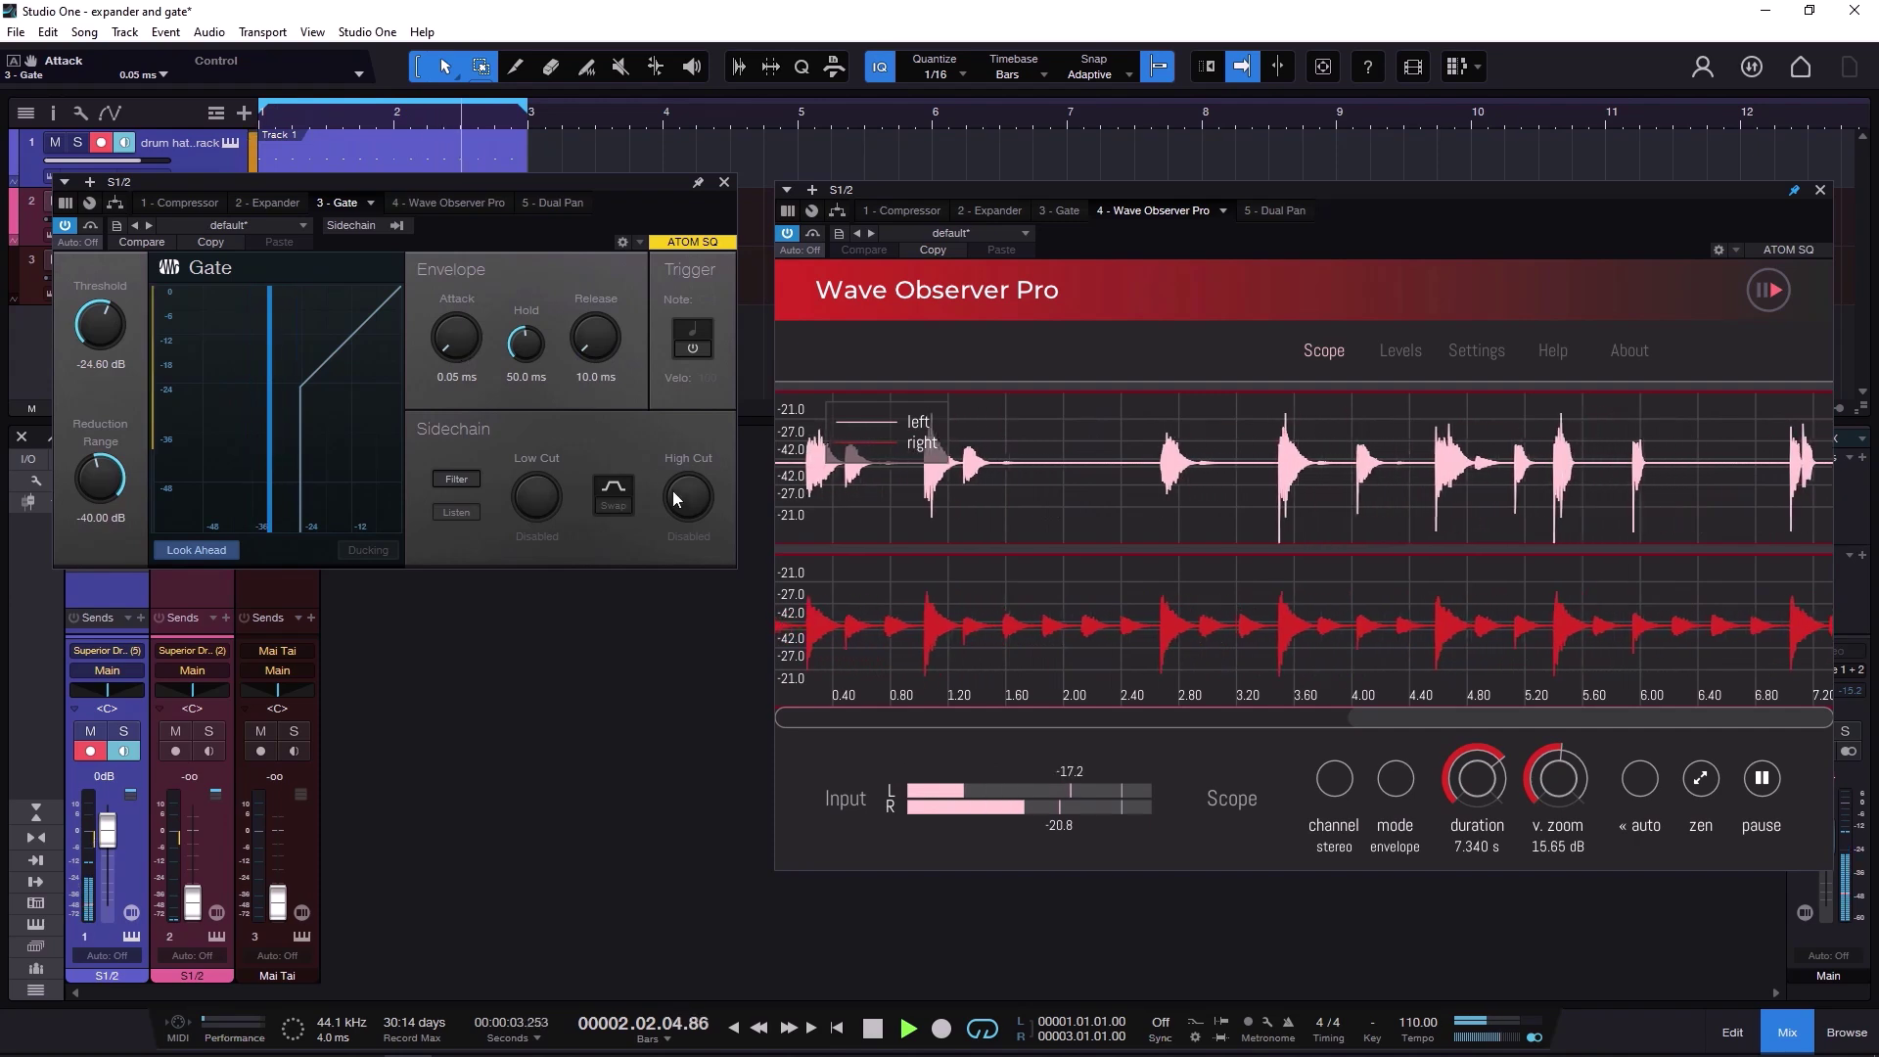
# - Set the Gate's threshold to -24.00 dB and try a release of 109.5 ms before settling on 69.7 ms
pyautogui.scroll(4, 115, 337)
pyautogui.scroll(-3, 116, 337)
pyautogui.scroll(9, 594, 348)
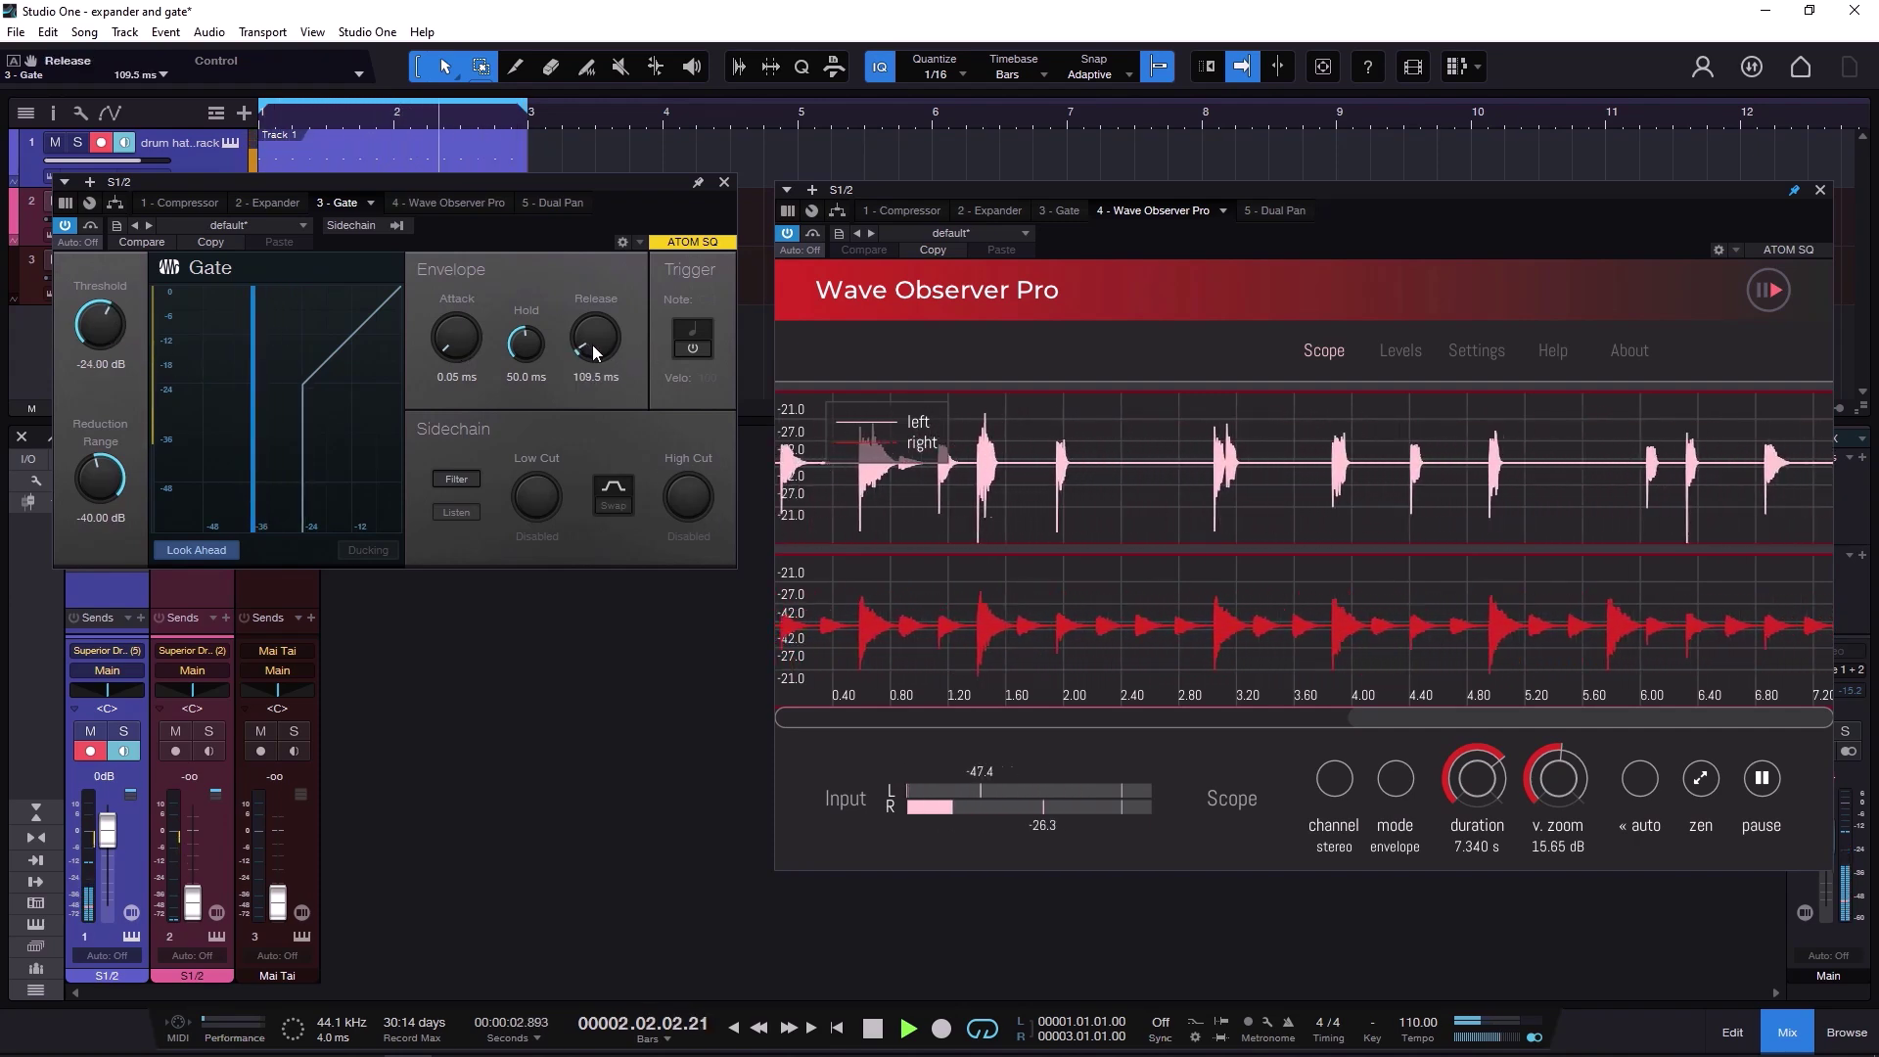
pyautogui.scroll(2, 594, 347)
pyautogui.scroll(-4, 594, 353)
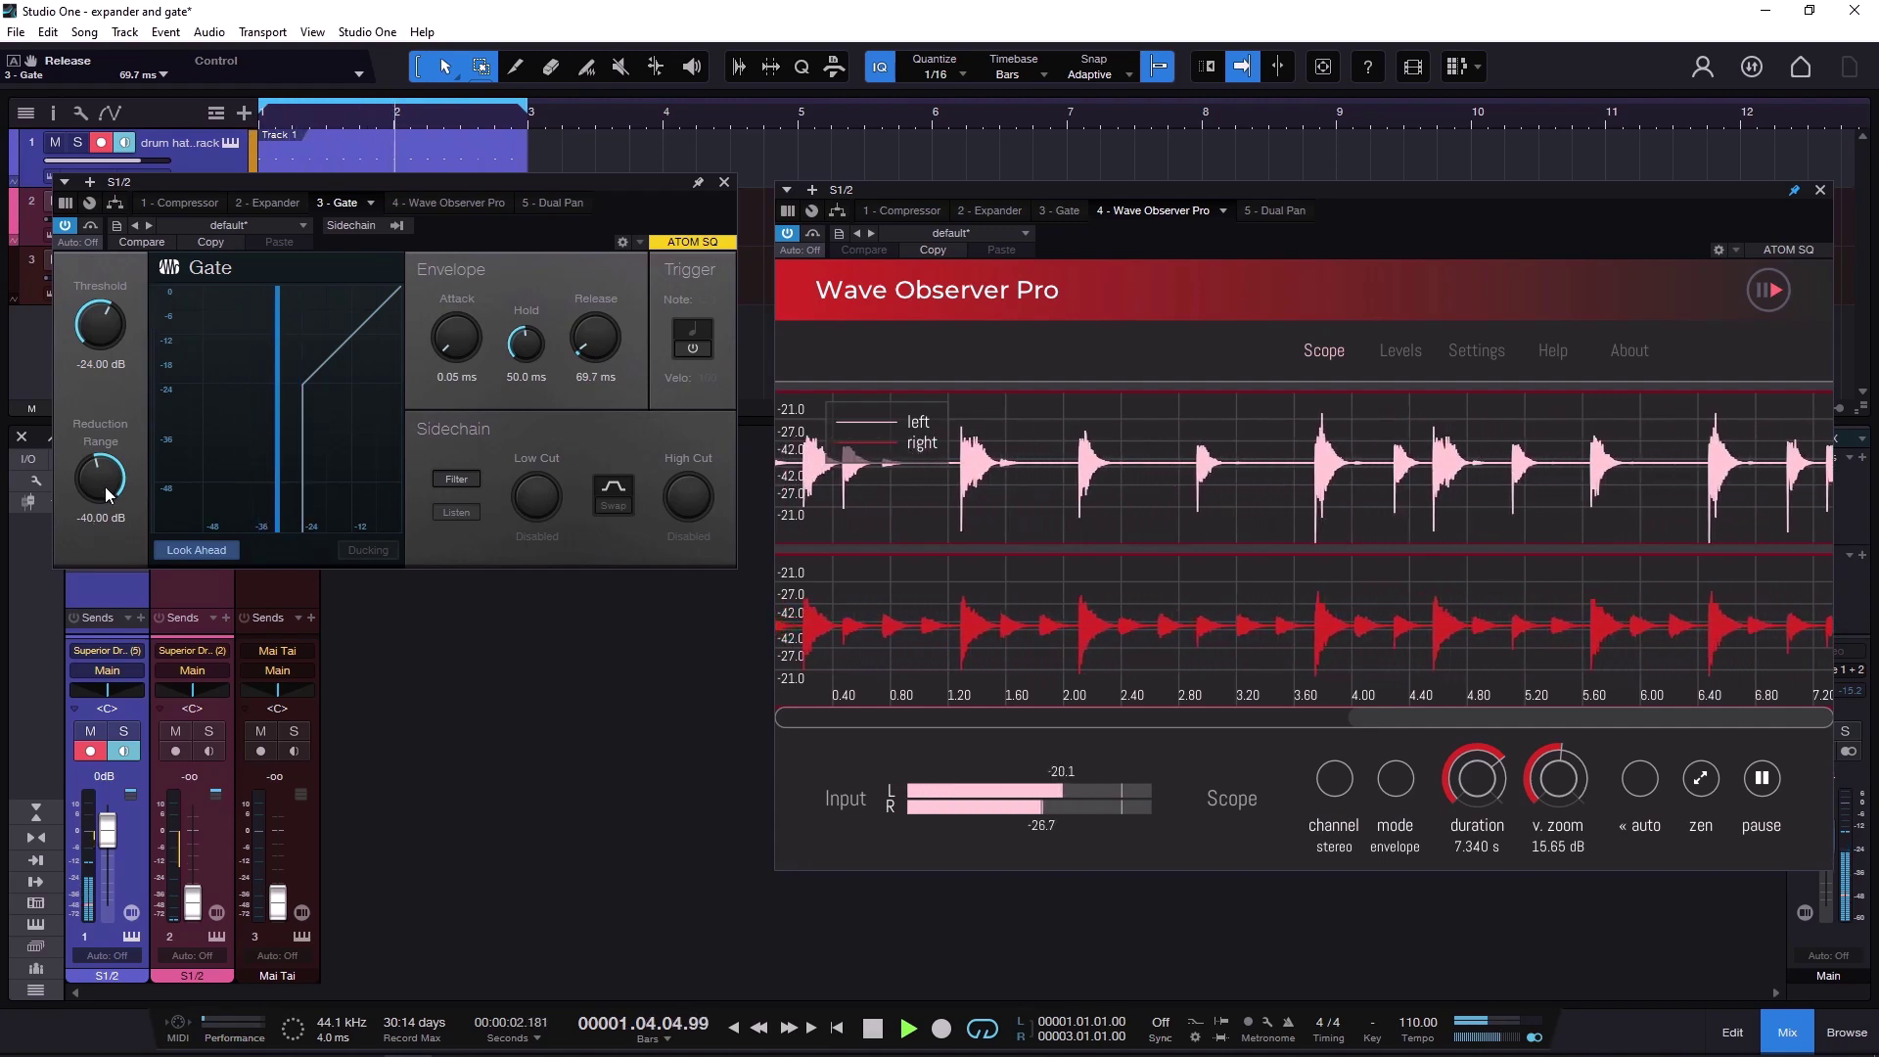
# - Audition Gate reduction ranges of -25.92 and -6.48 dB, and set the range to -72.00 dB
pyautogui.scroll(2, 102, 482)
pyautogui.scroll(15, 106, 491)
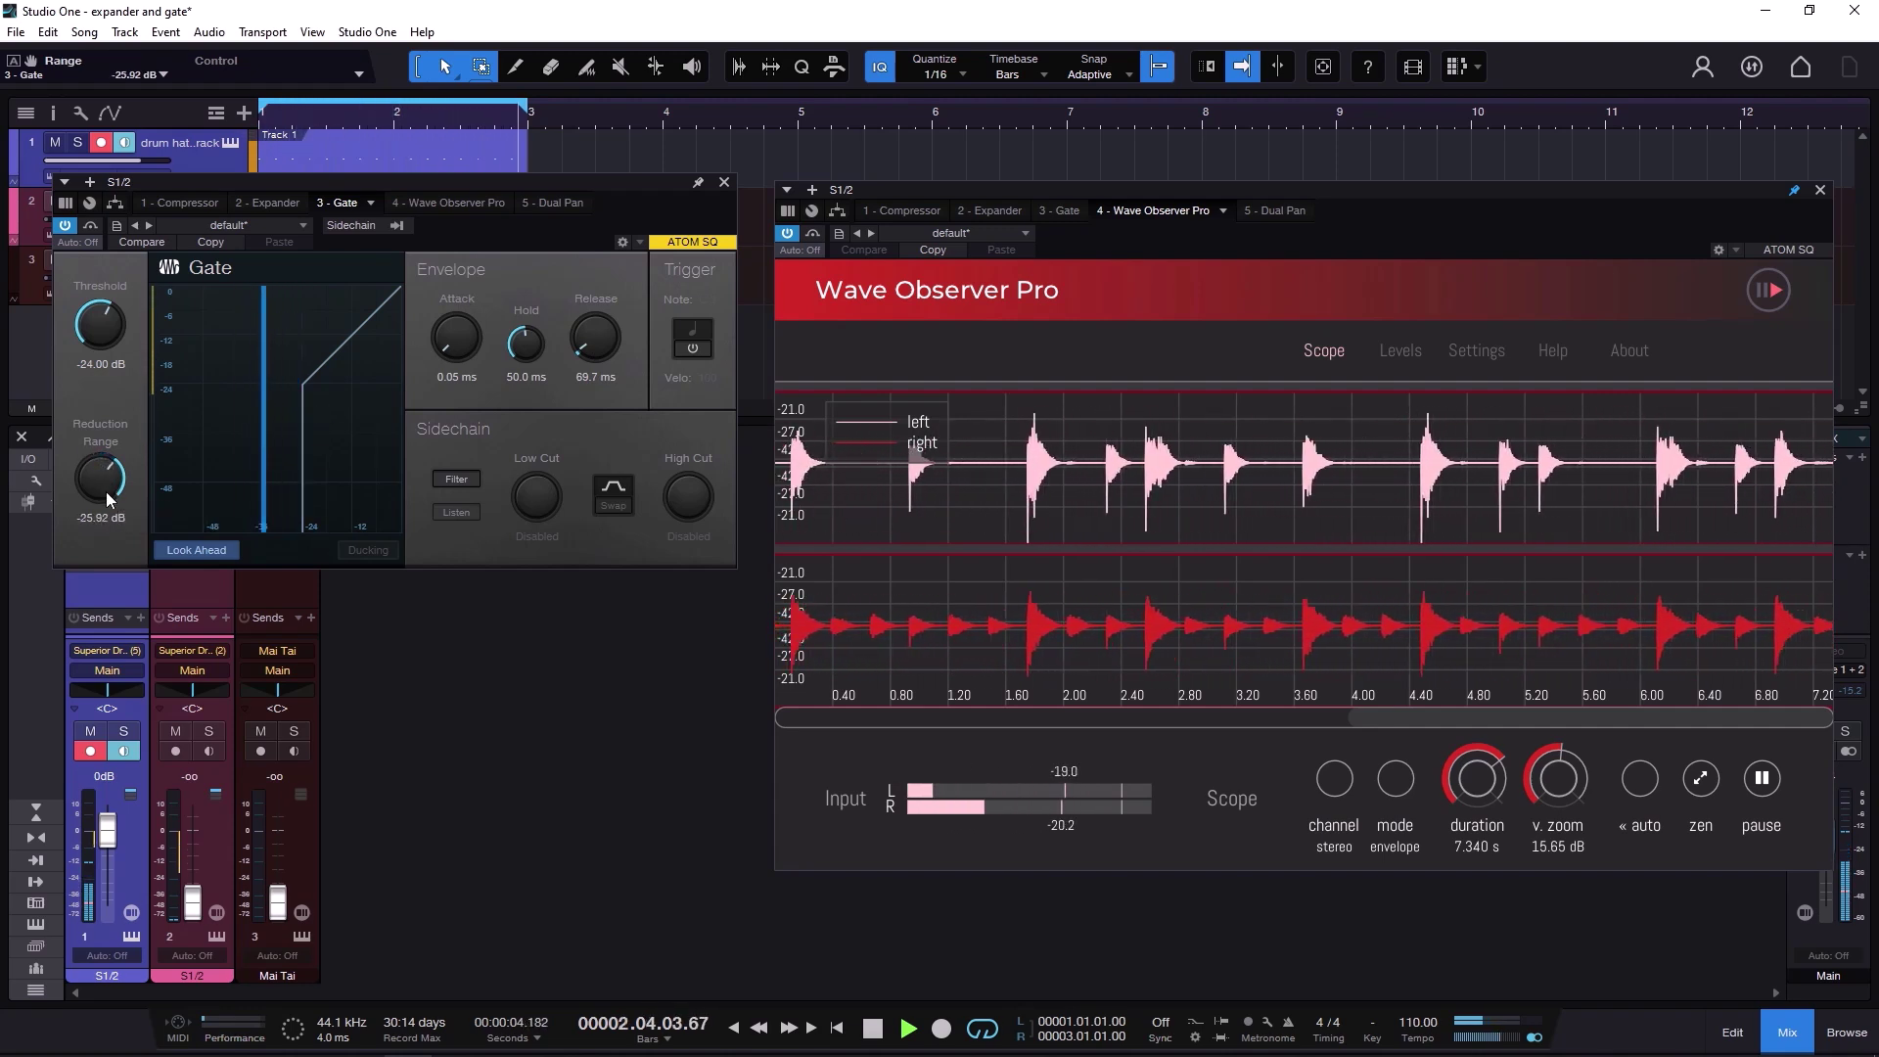
pyautogui.scroll(2, 106, 491)
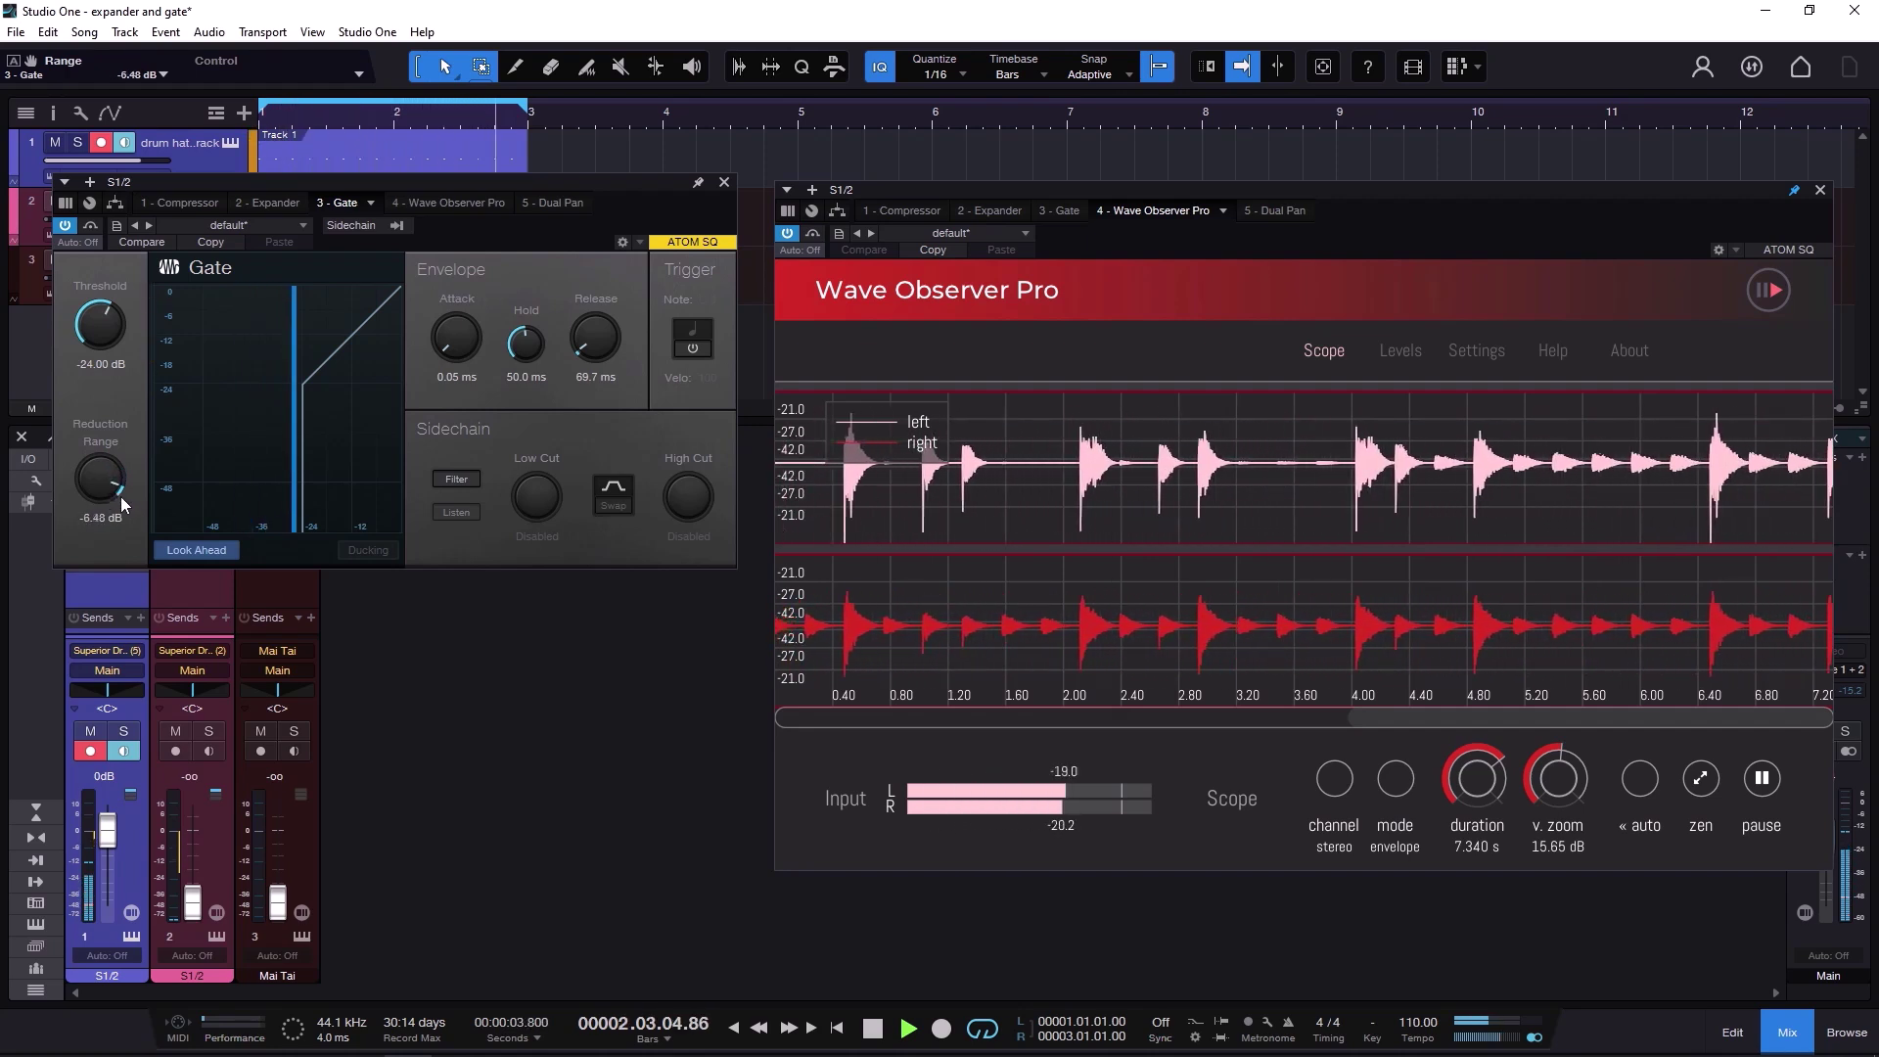
pyautogui.scroll(-12, 109, 479)
pyautogui.scroll(-4, 110, 489)
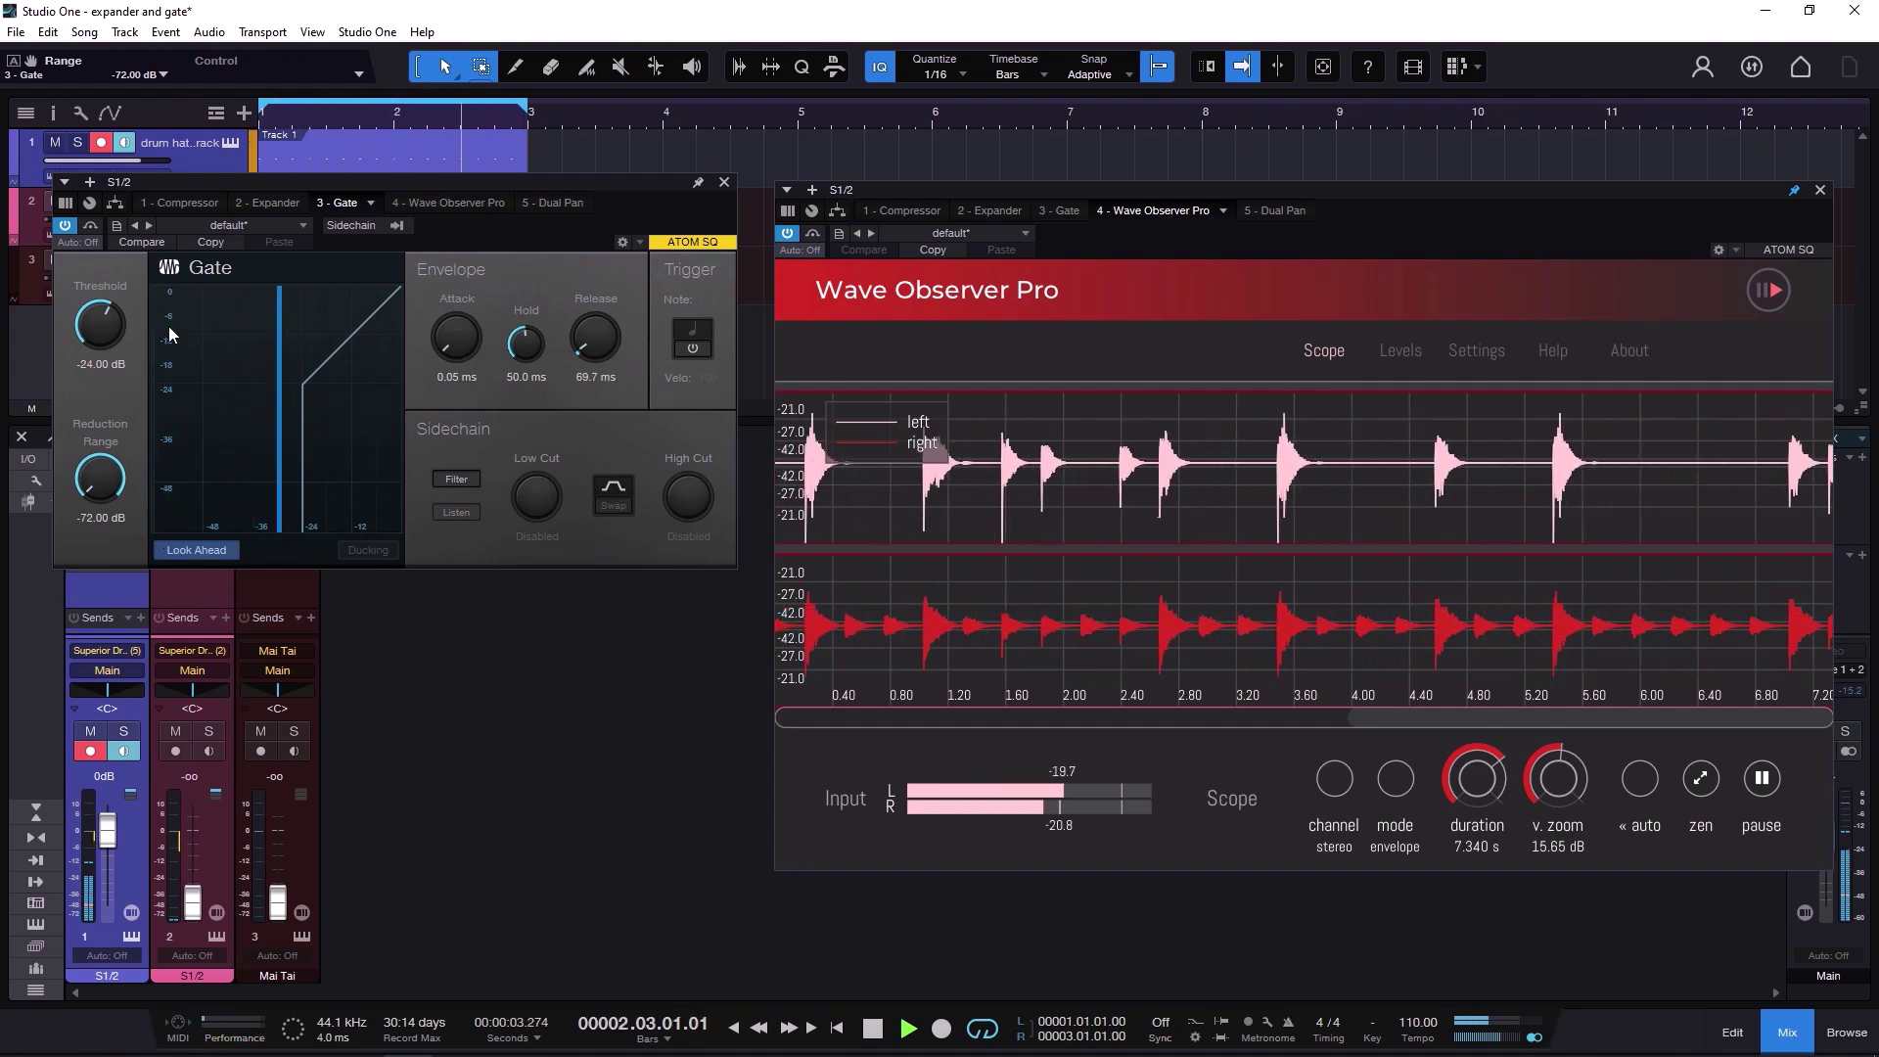
# - Try a long Gate release of 676.7 ms during playback, and shorten the release to 109.5 ms
pyautogui.moveTo(591, 343); pyautogui.dragTo(591, 313)
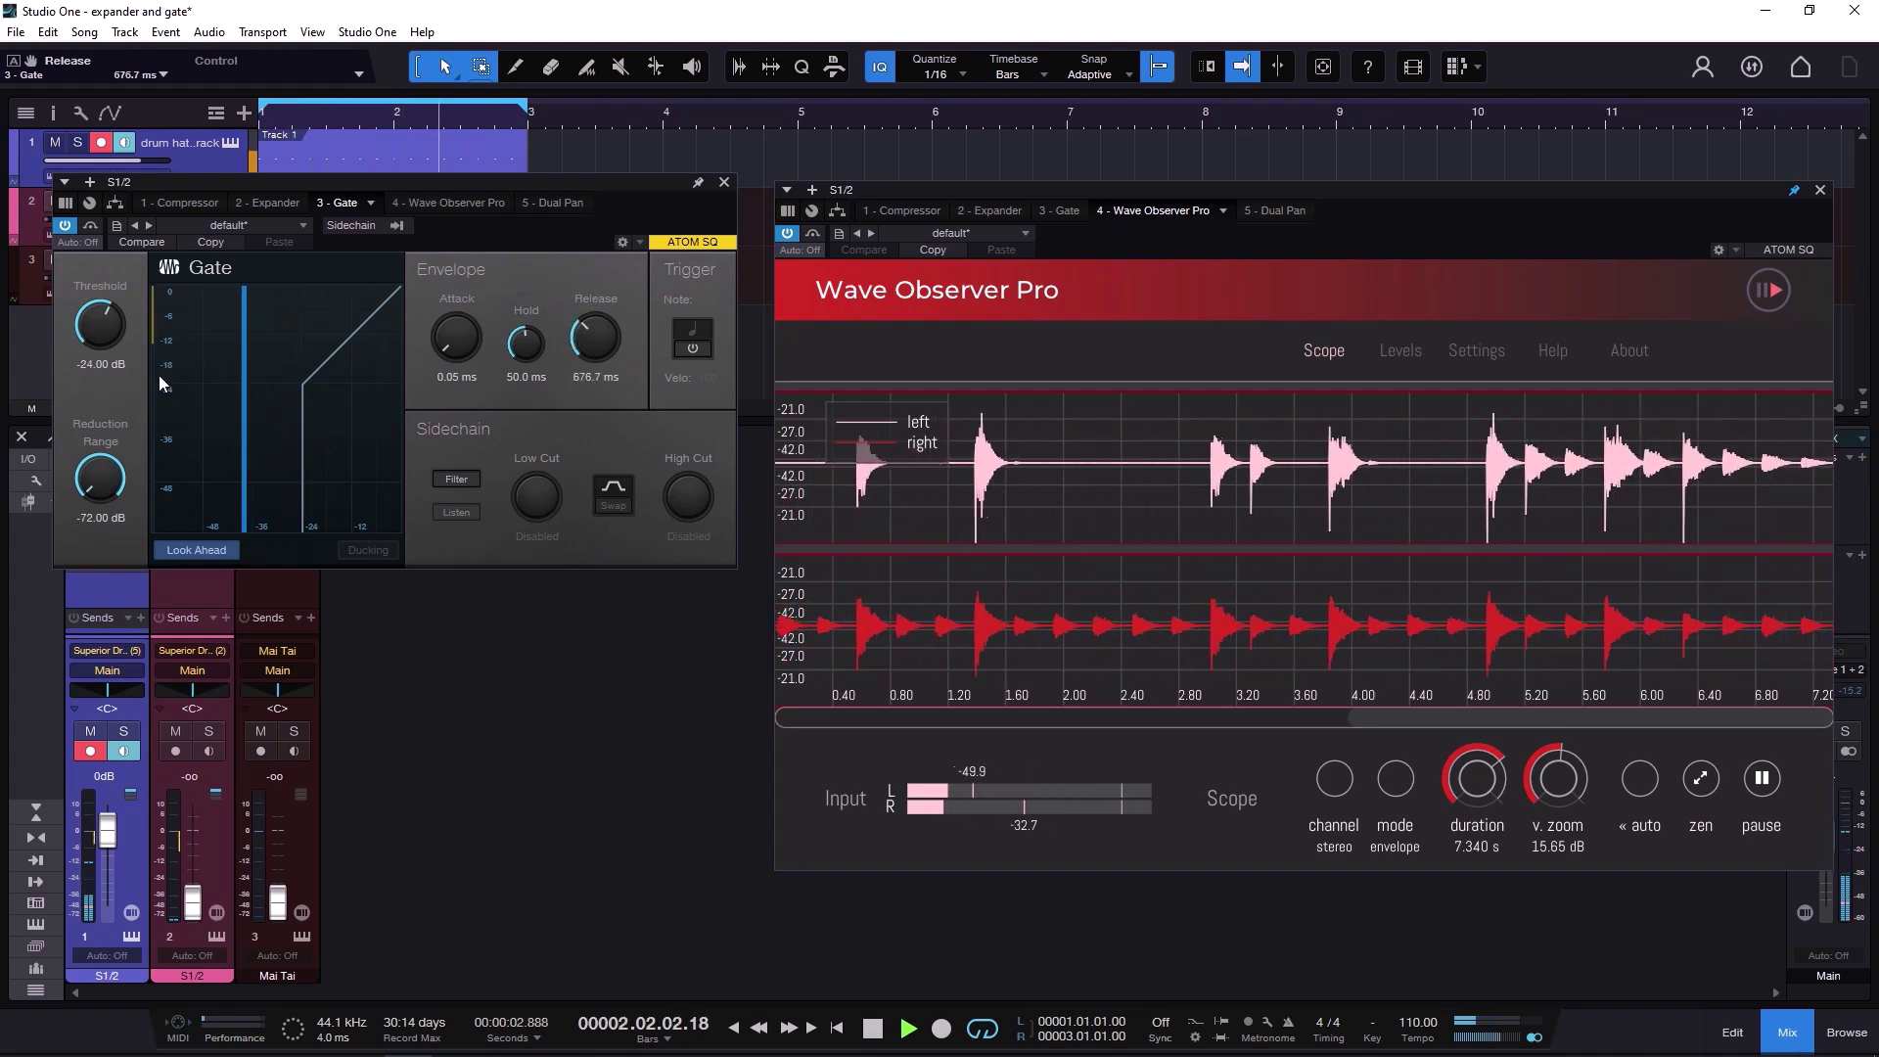
pyautogui.moveTo(595, 338)
pyautogui.mouseDown()
pyautogui.moveTo(595, 411)
pyautogui.moveTo(593, 347)
pyautogui.mouseUp()
pyautogui.scroll(-2, 593, 347)
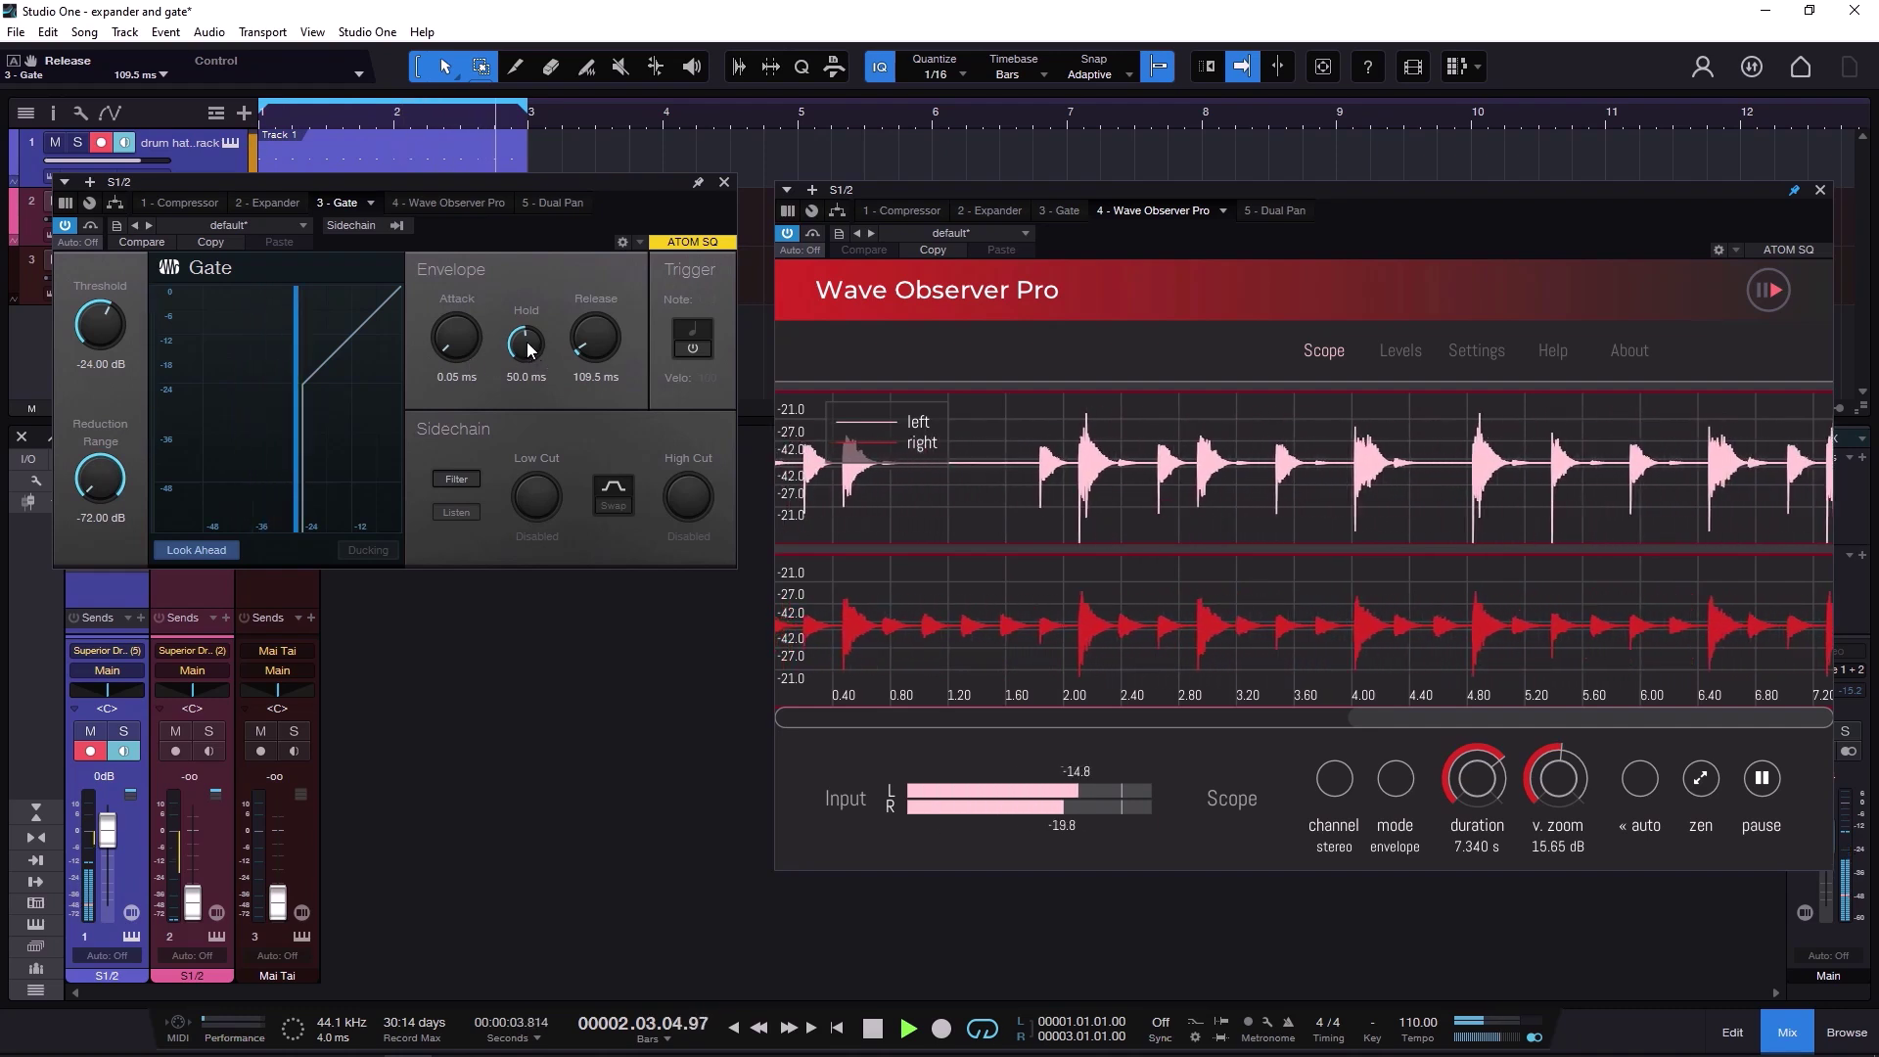
# - Audition Gate hold times of 26.1, 67.2 and 90.6 ms during playback, ending at 129.2 ms
pyautogui.moveTo(533, 350)
pyautogui.mouseDown()
pyautogui.moveTo(558, 554)
pyautogui.moveTo(529, 331)
pyautogui.mouseUp()
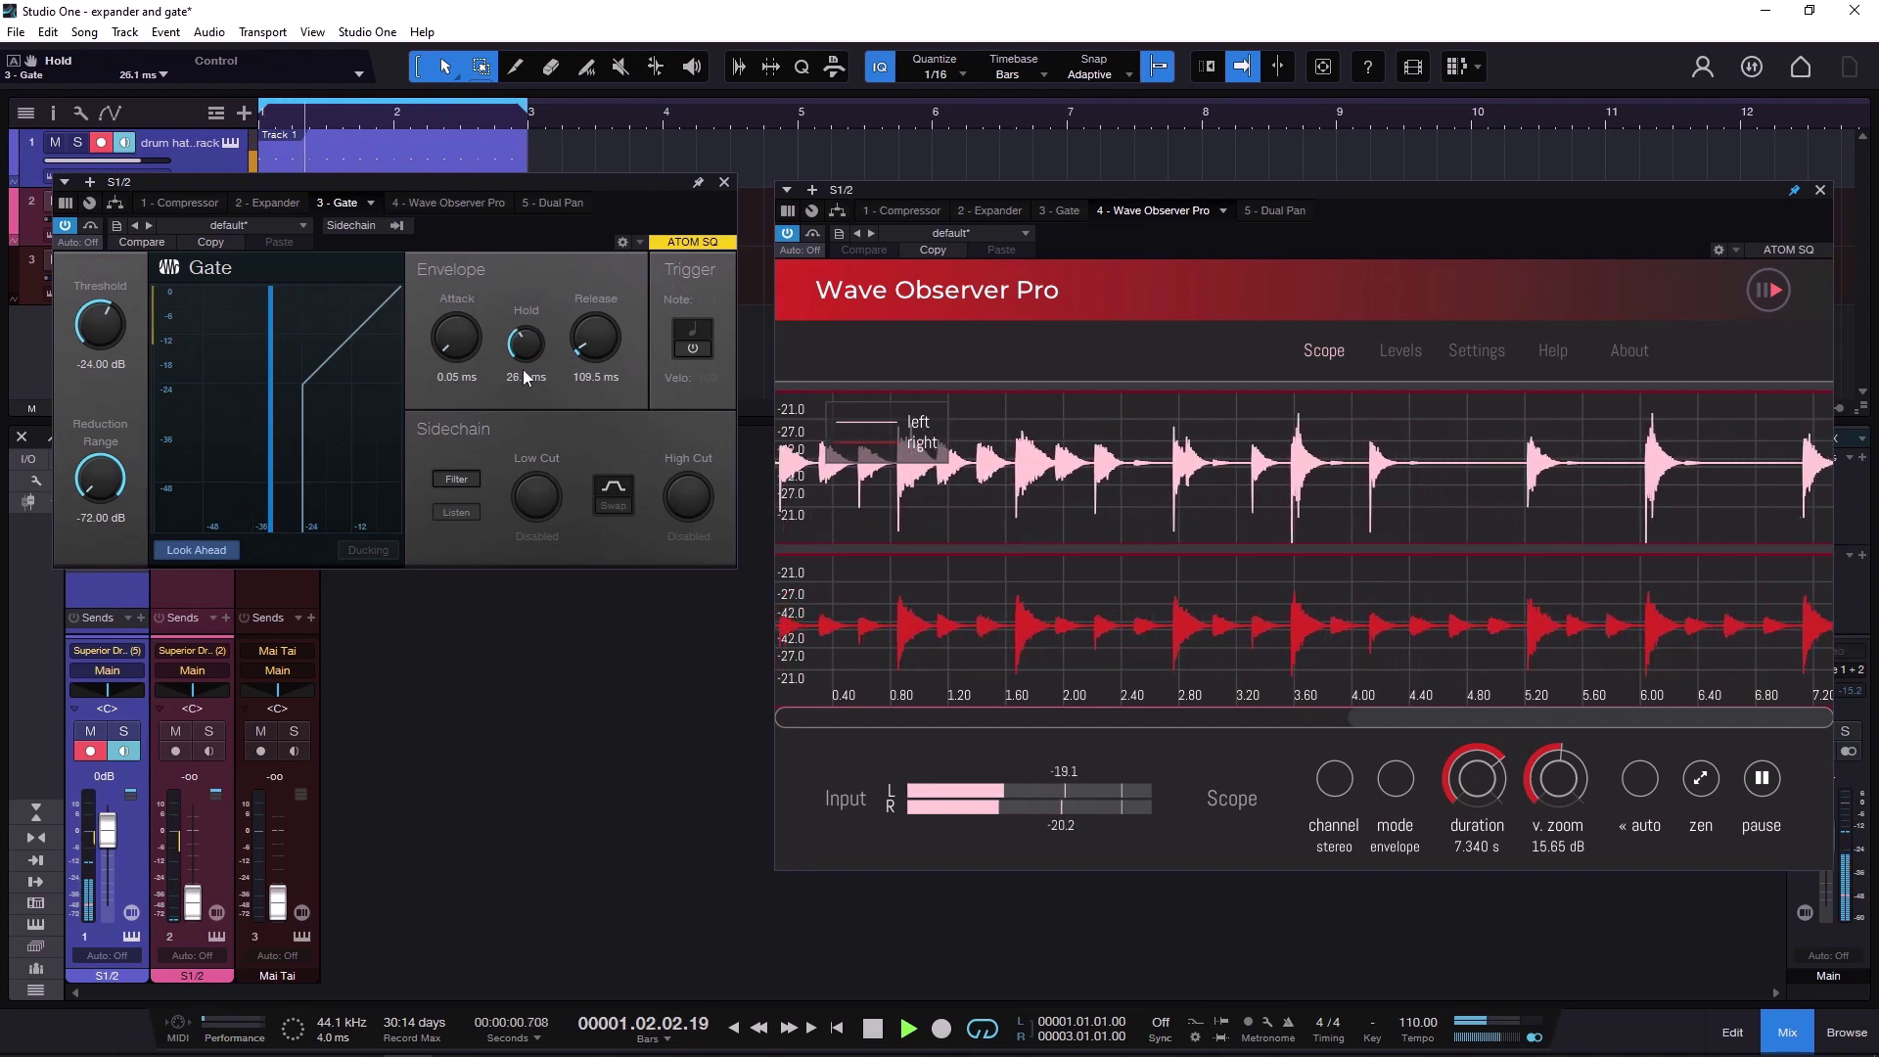
pyautogui.moveTo(524, 344); pyautogui.dragTo(526, 331)
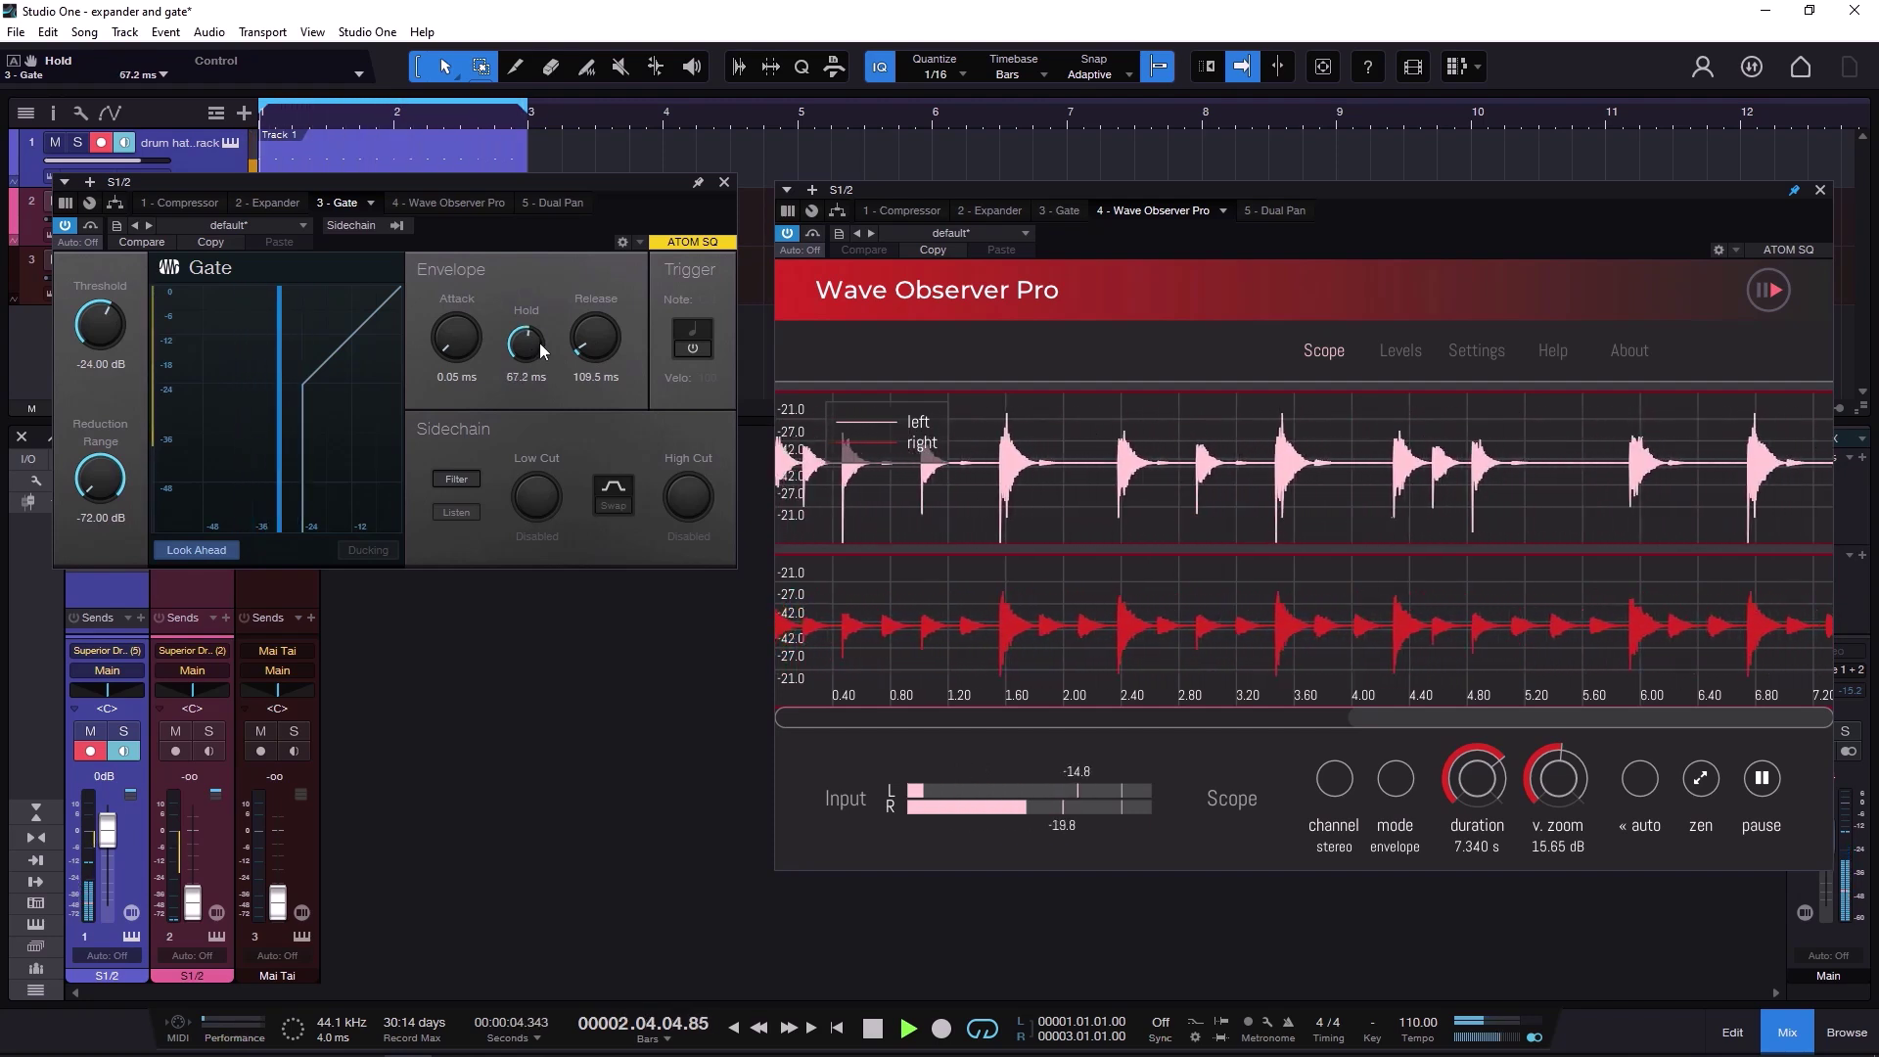
pyautogui.scroll(2, 531, 345)
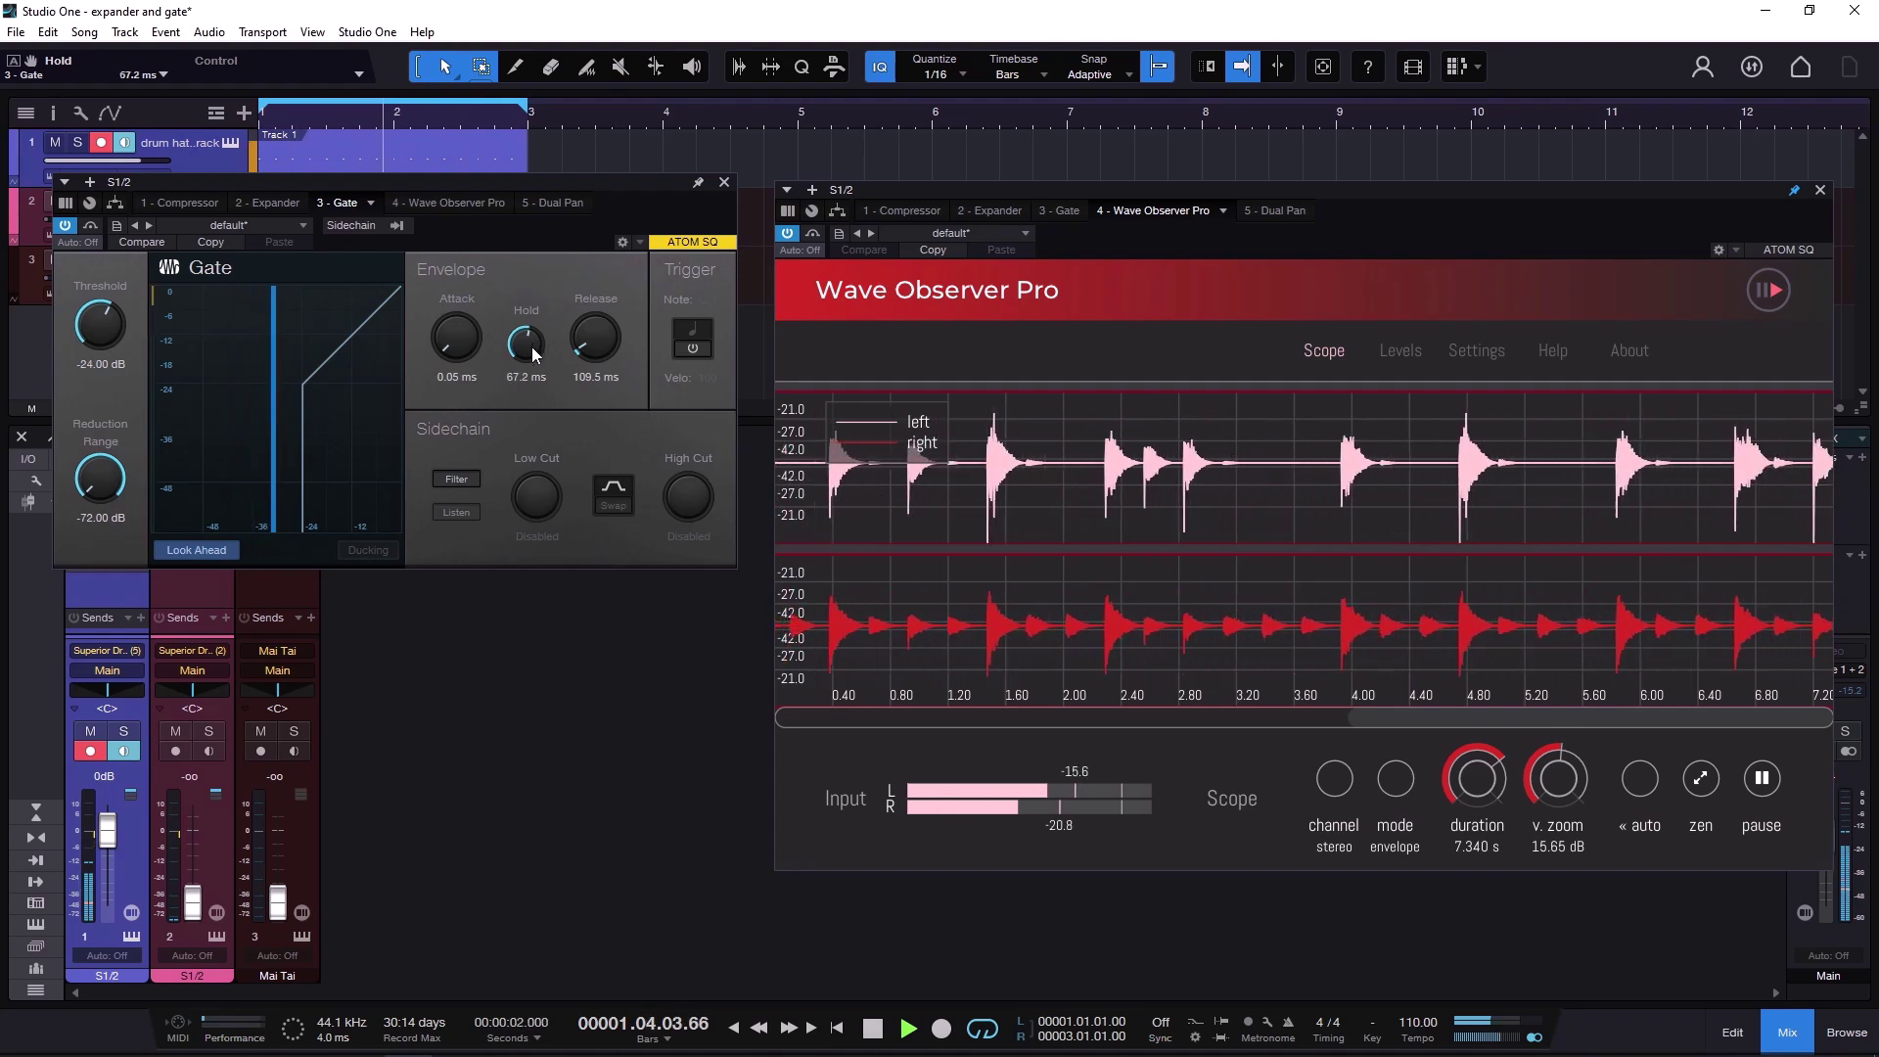
pyautogui.scroll(5, 531, 346)
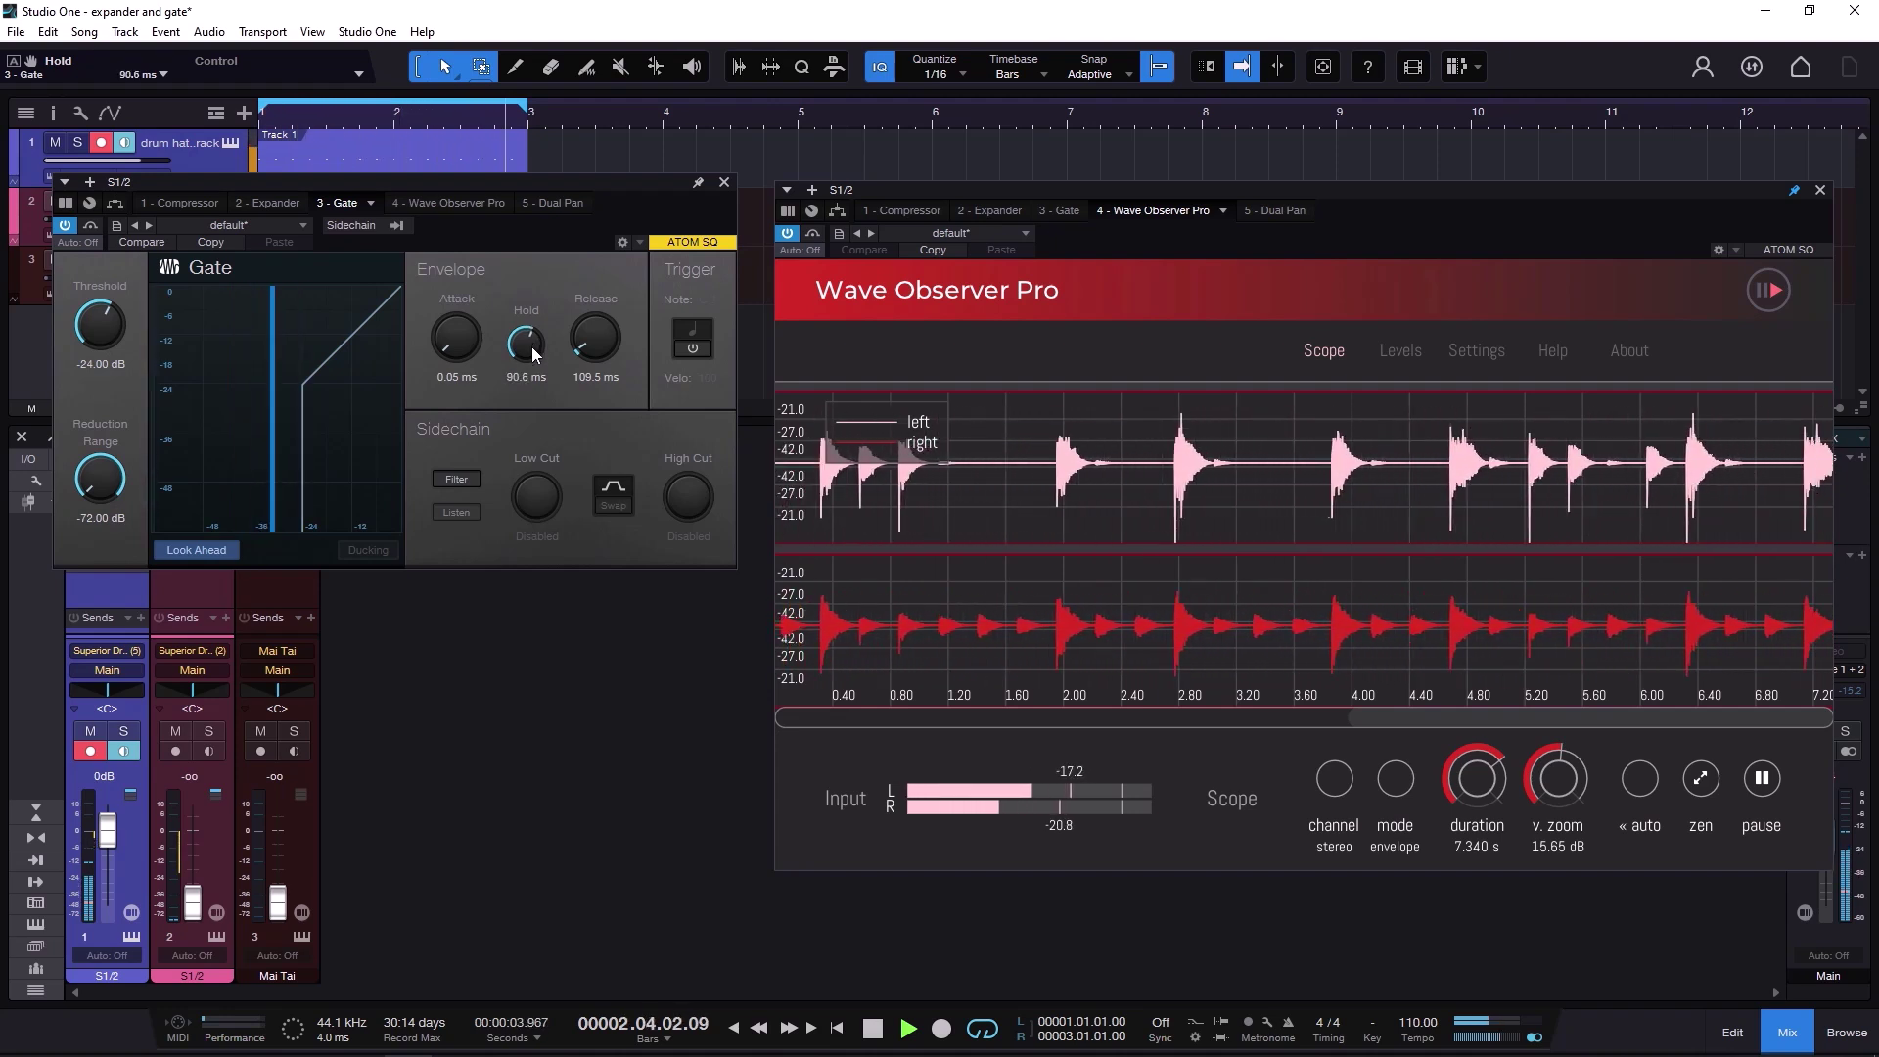
pyautogui.scroll(-2, 537, 348)
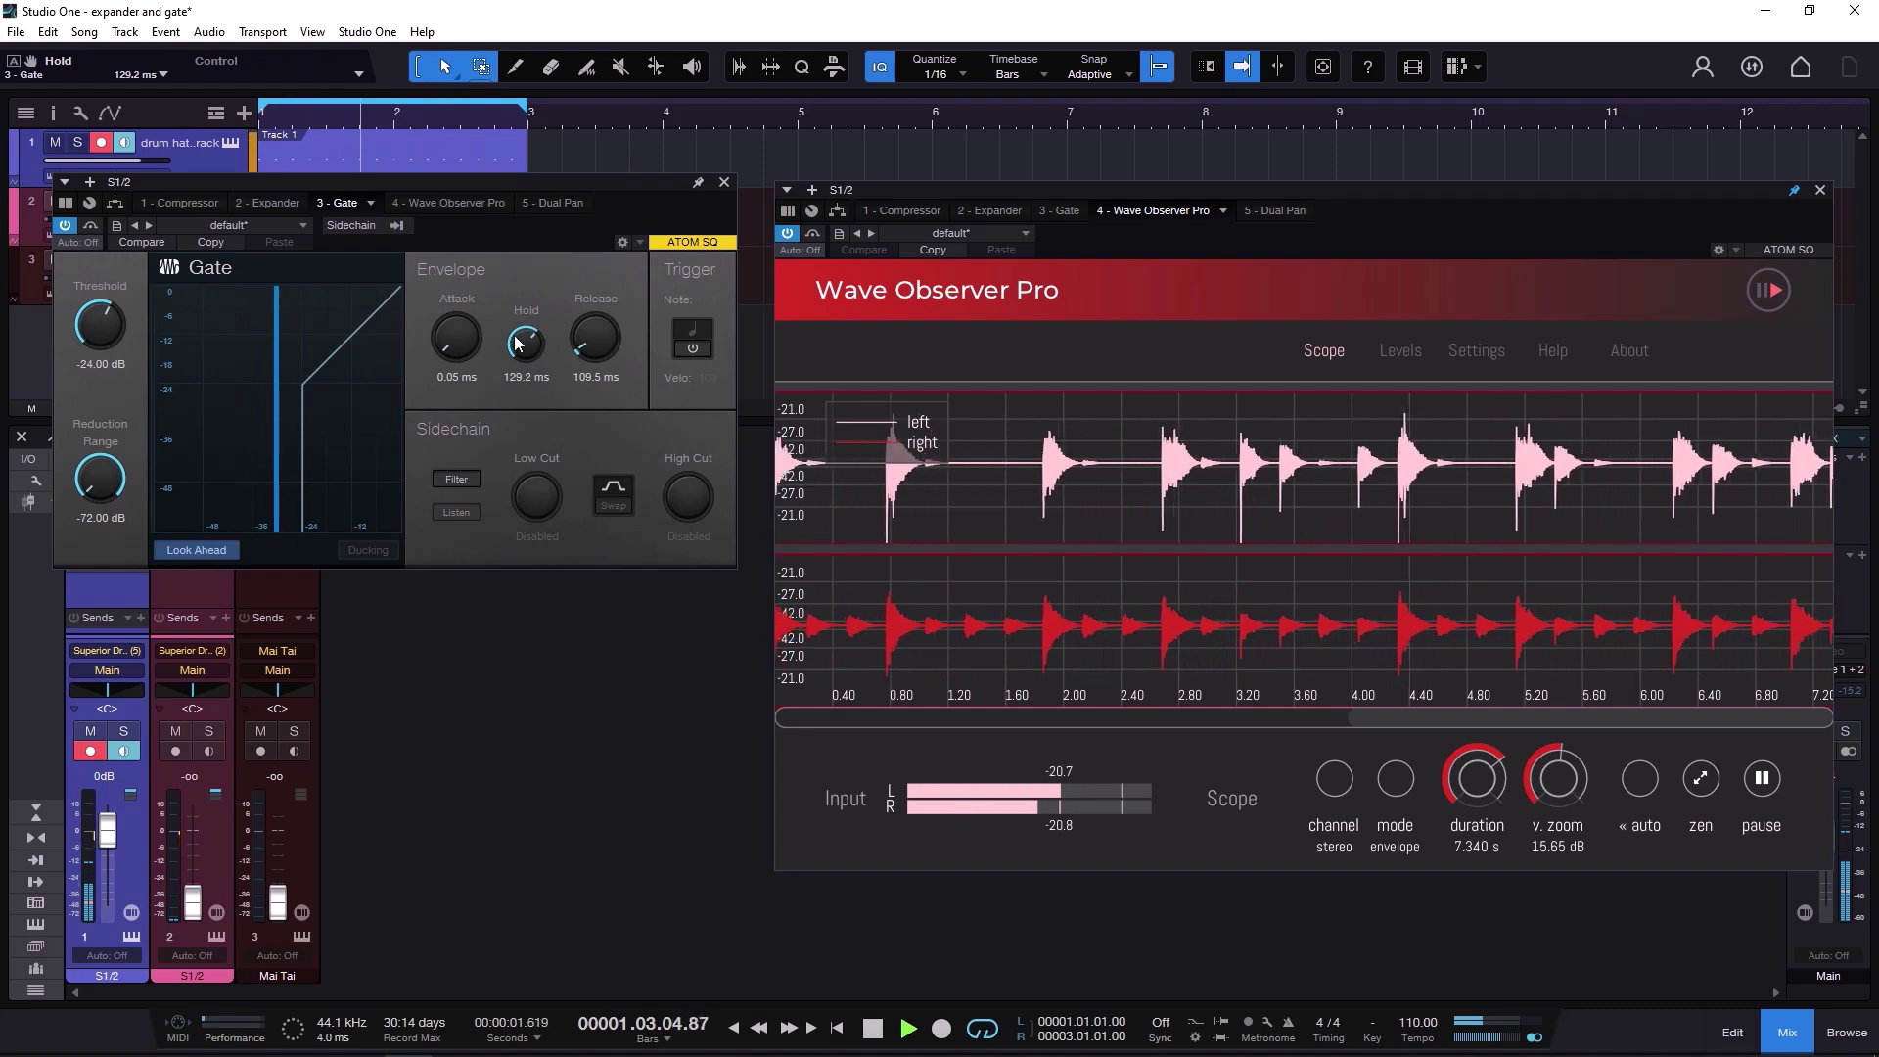
# - Shorten the Gate's hold to 49.8 ms and set its reduction range to -36.72 dB during playback
pyautogui.scroll(-4, 529, 348)
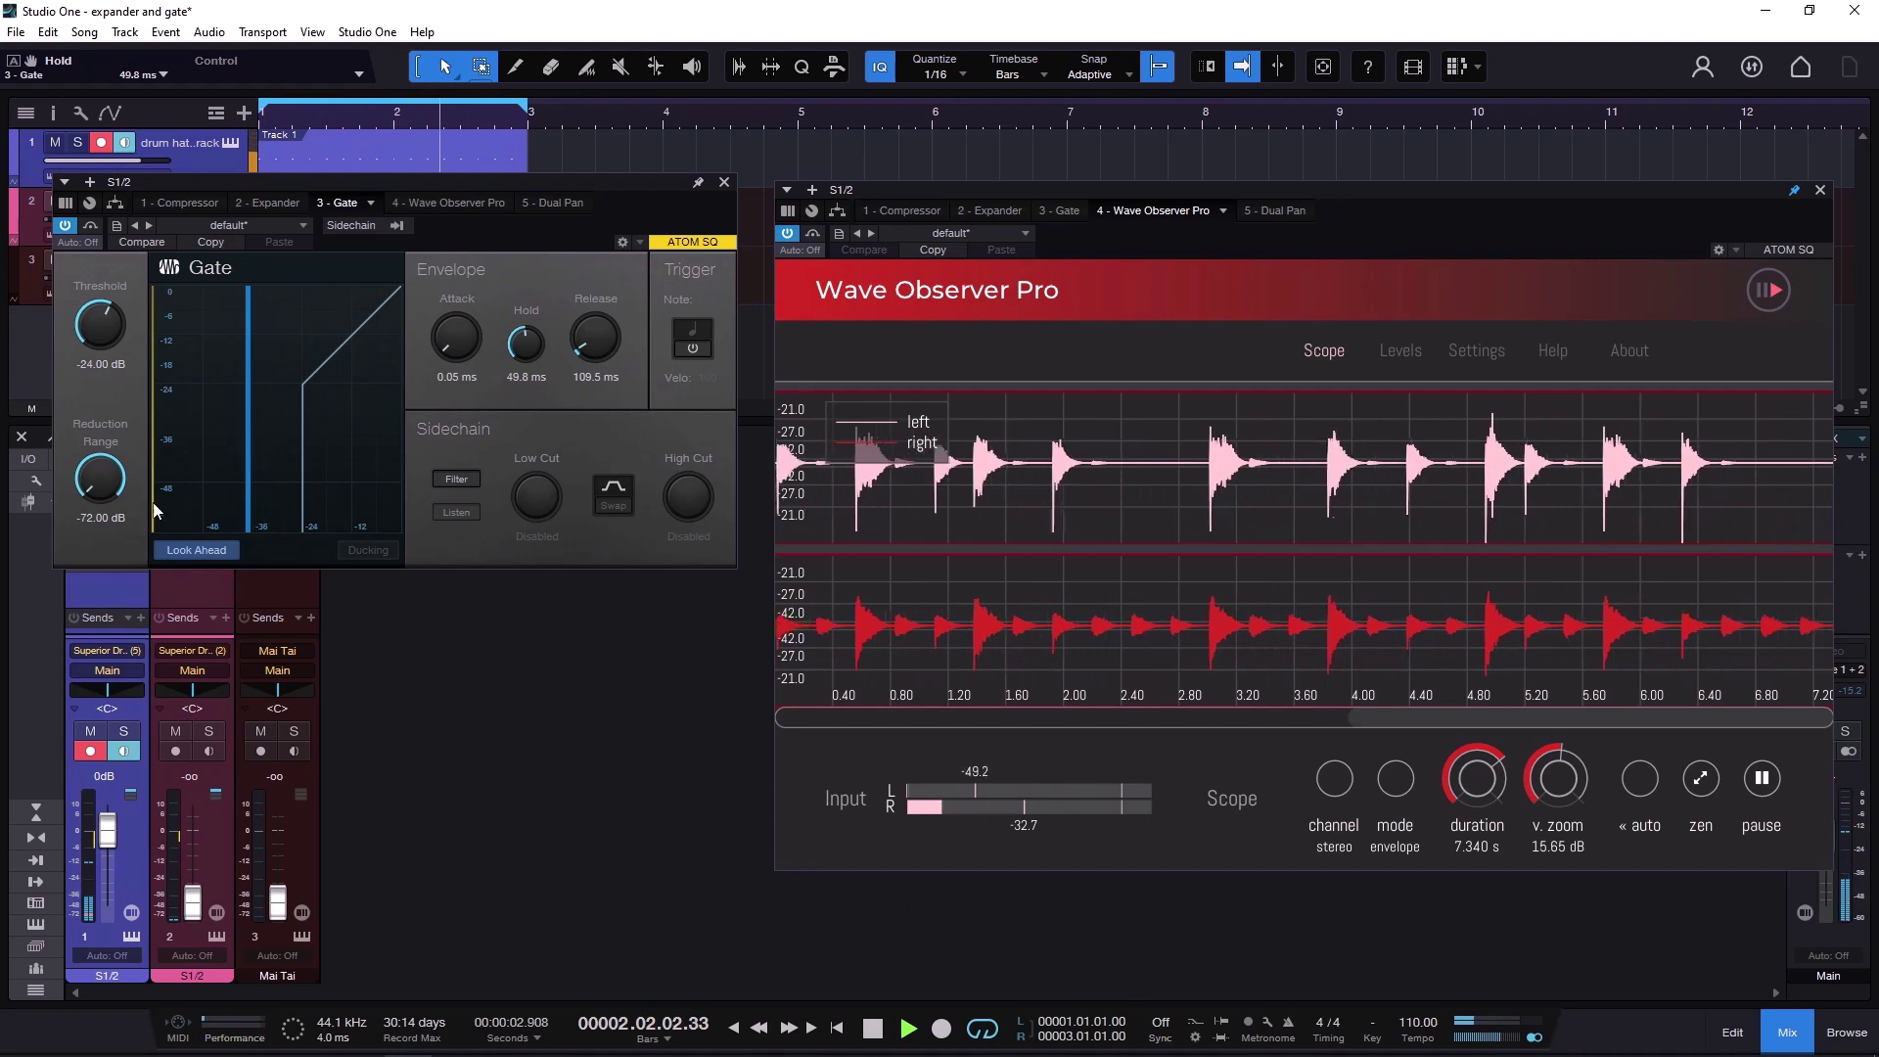
pyautogui.moveTo(117, 485); pyautogui.dragTo(116, 480)
pyautogui.scroll(10, 99, 478)
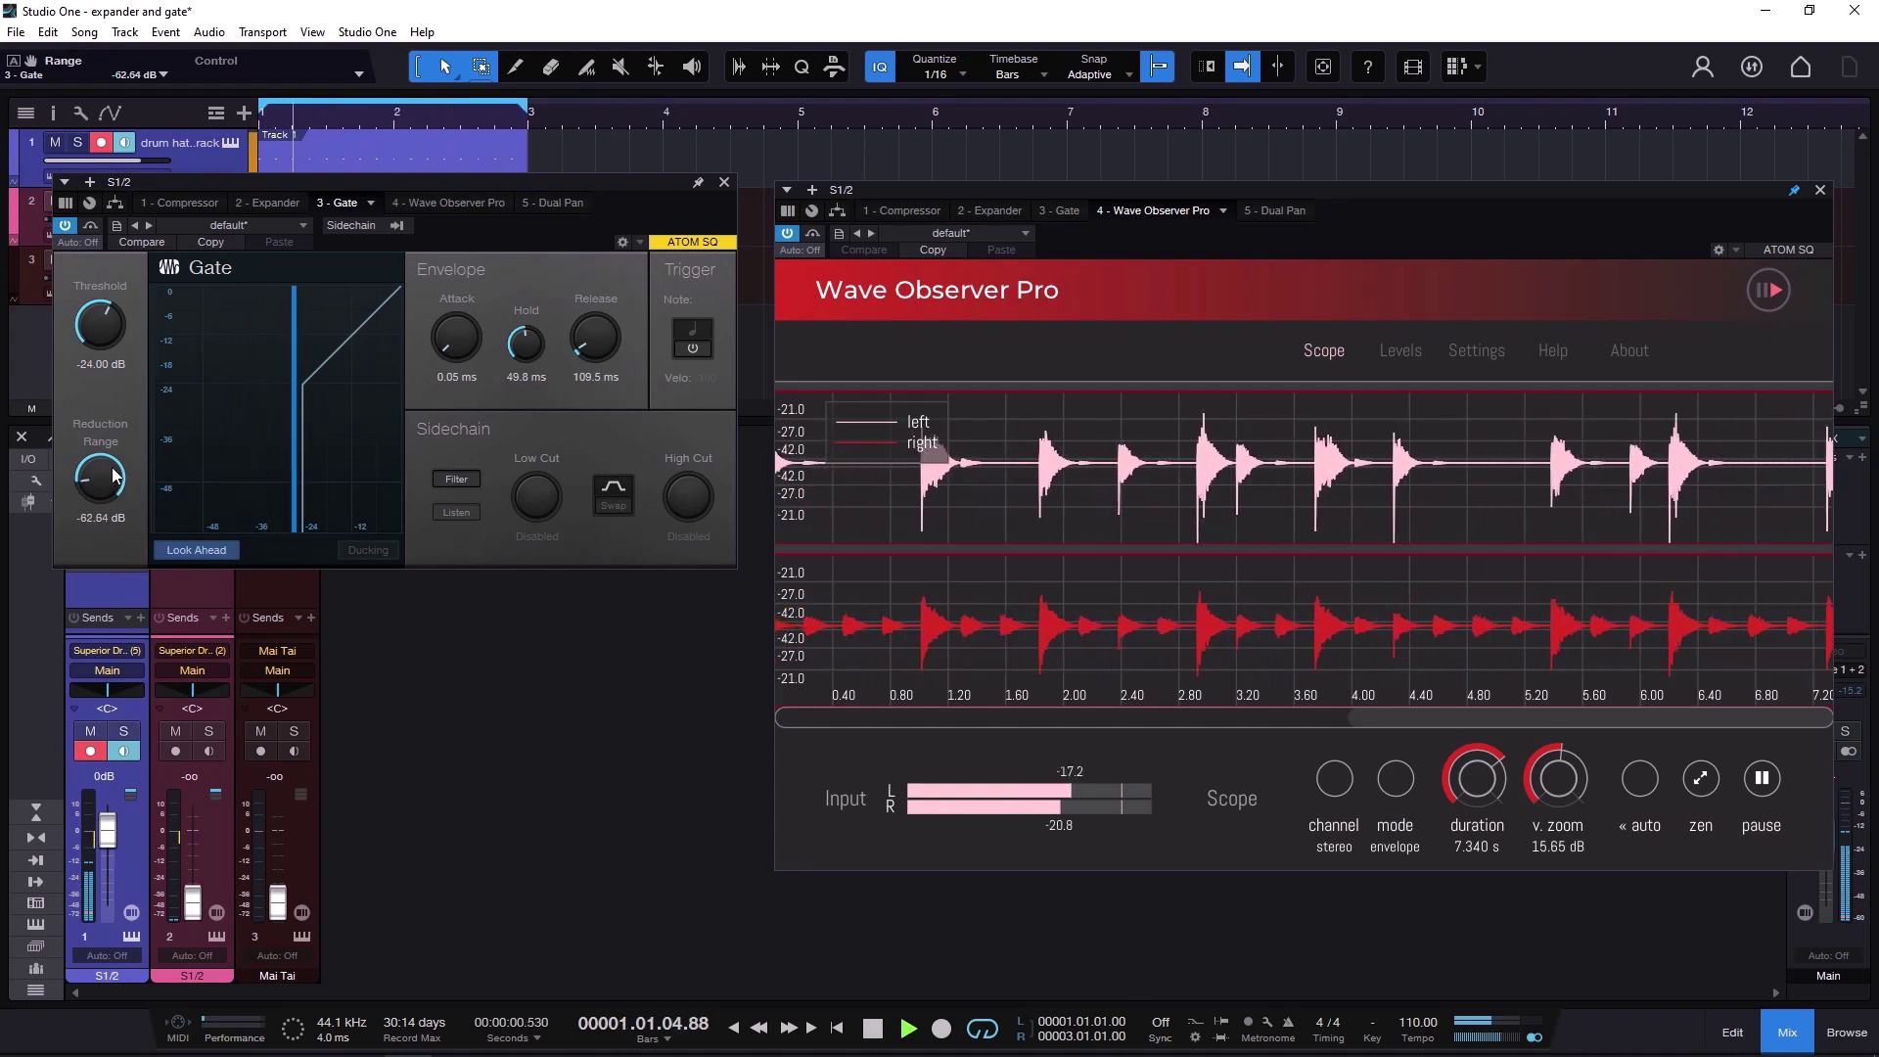
pyautogui.scroll(-1, 114, 477)
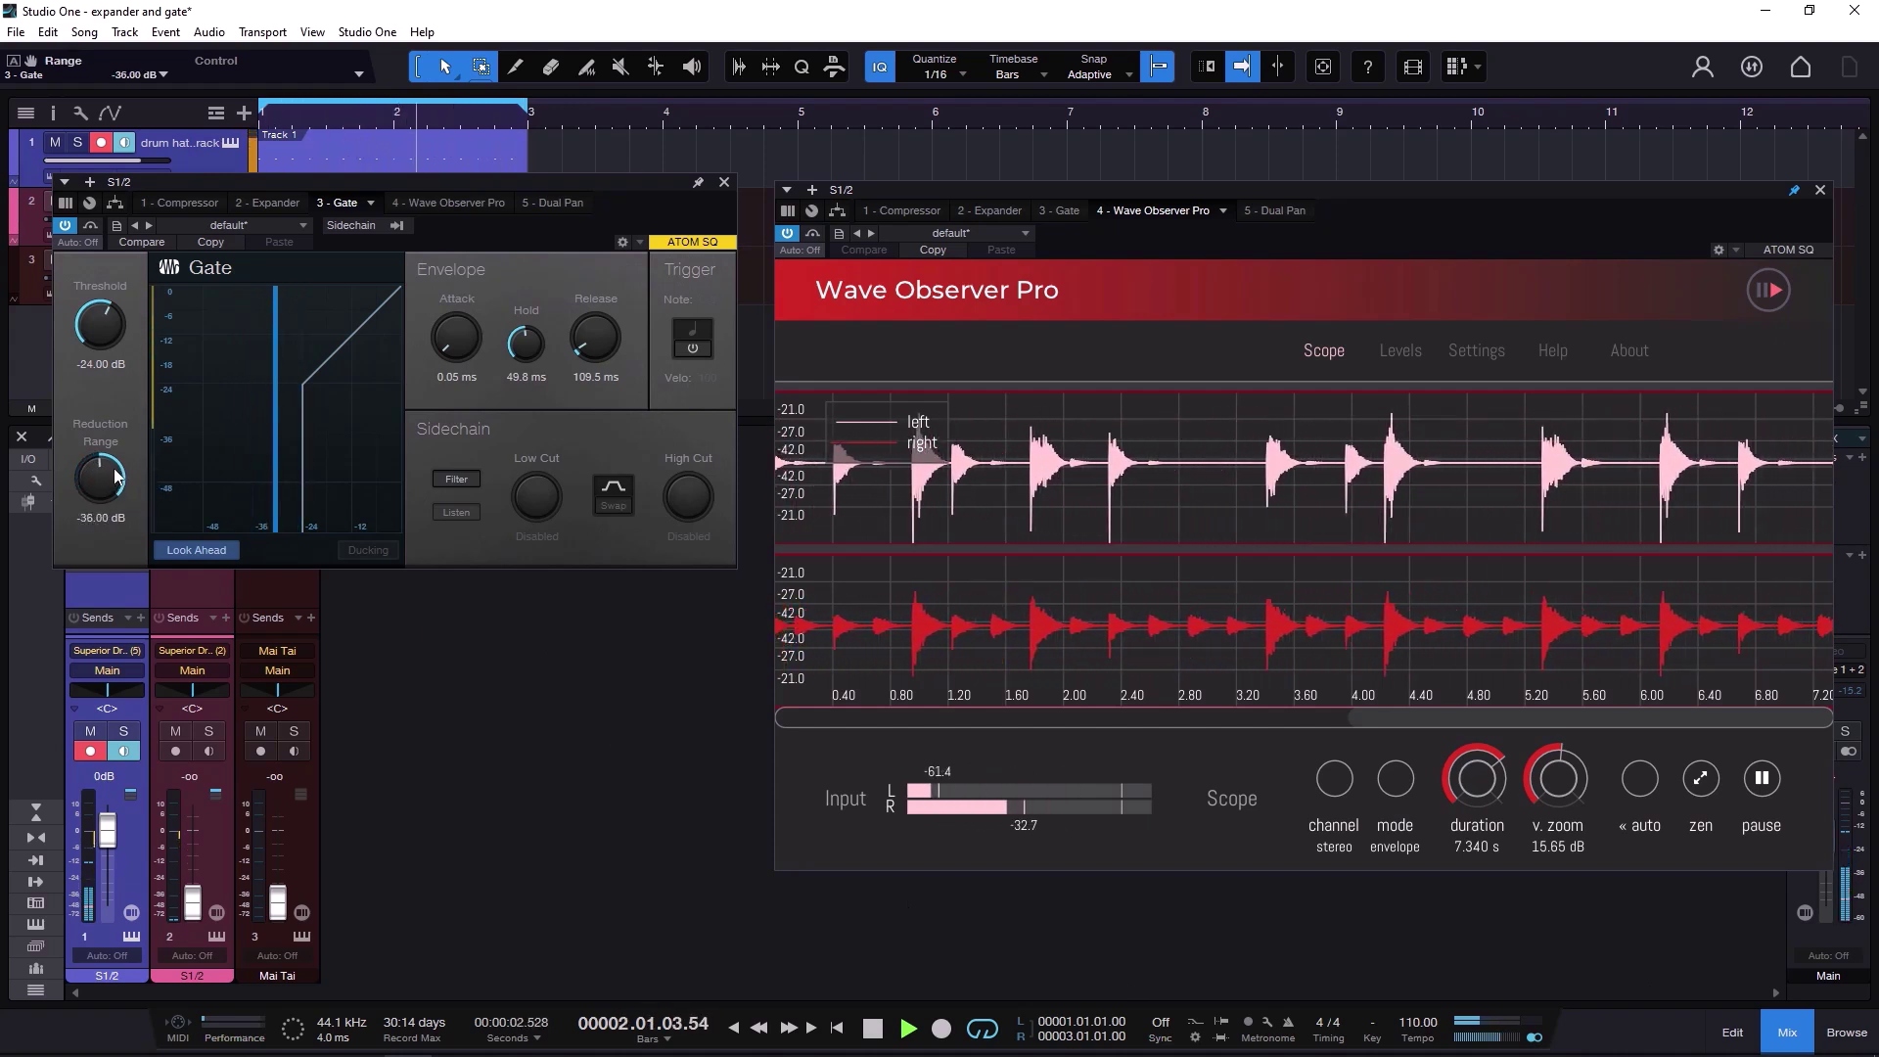
pyautogui.scroll(1, 108, 330)
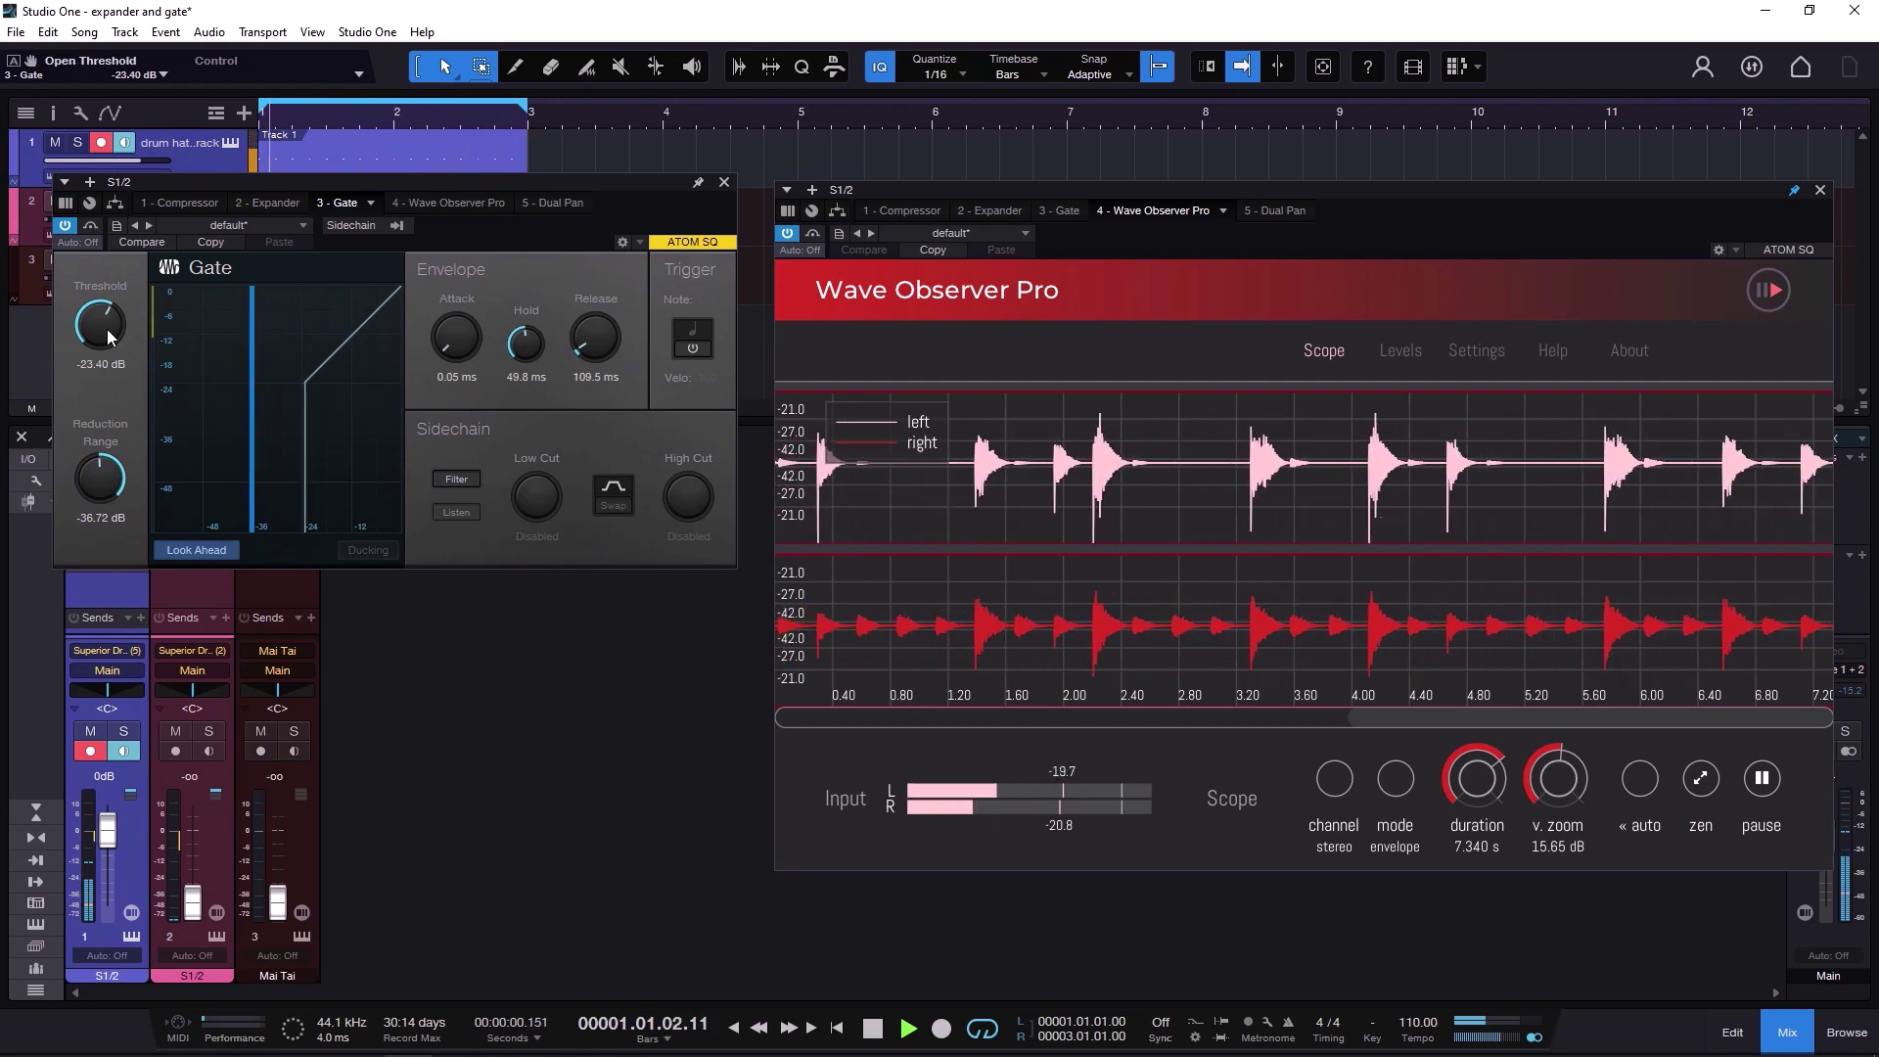
# - Try a Gate threshold of -25.20 dB during playback, and set the threshold to -22.20 dB
pyautogui.scroll(-2, 107, 329)
pyautogui.scroll(-1, 107, 329)
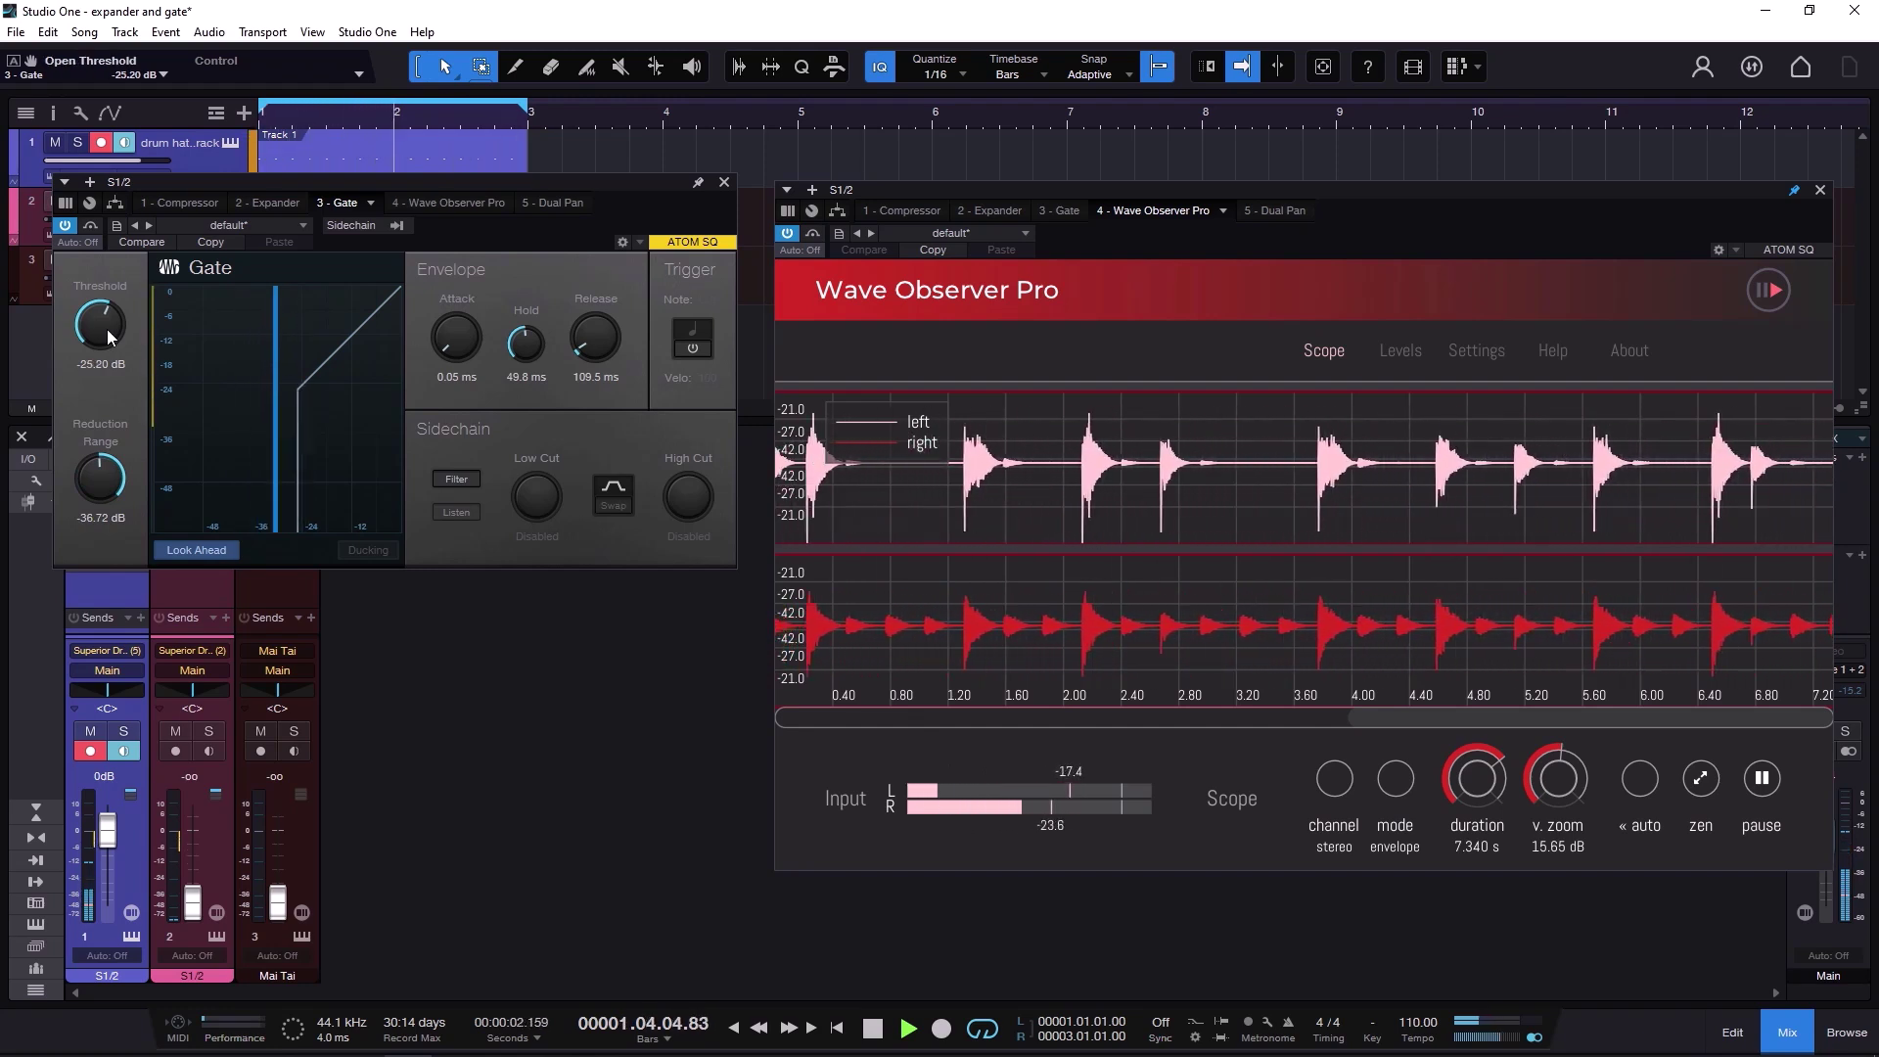
pyautogui.scroll(5, 107, 329)
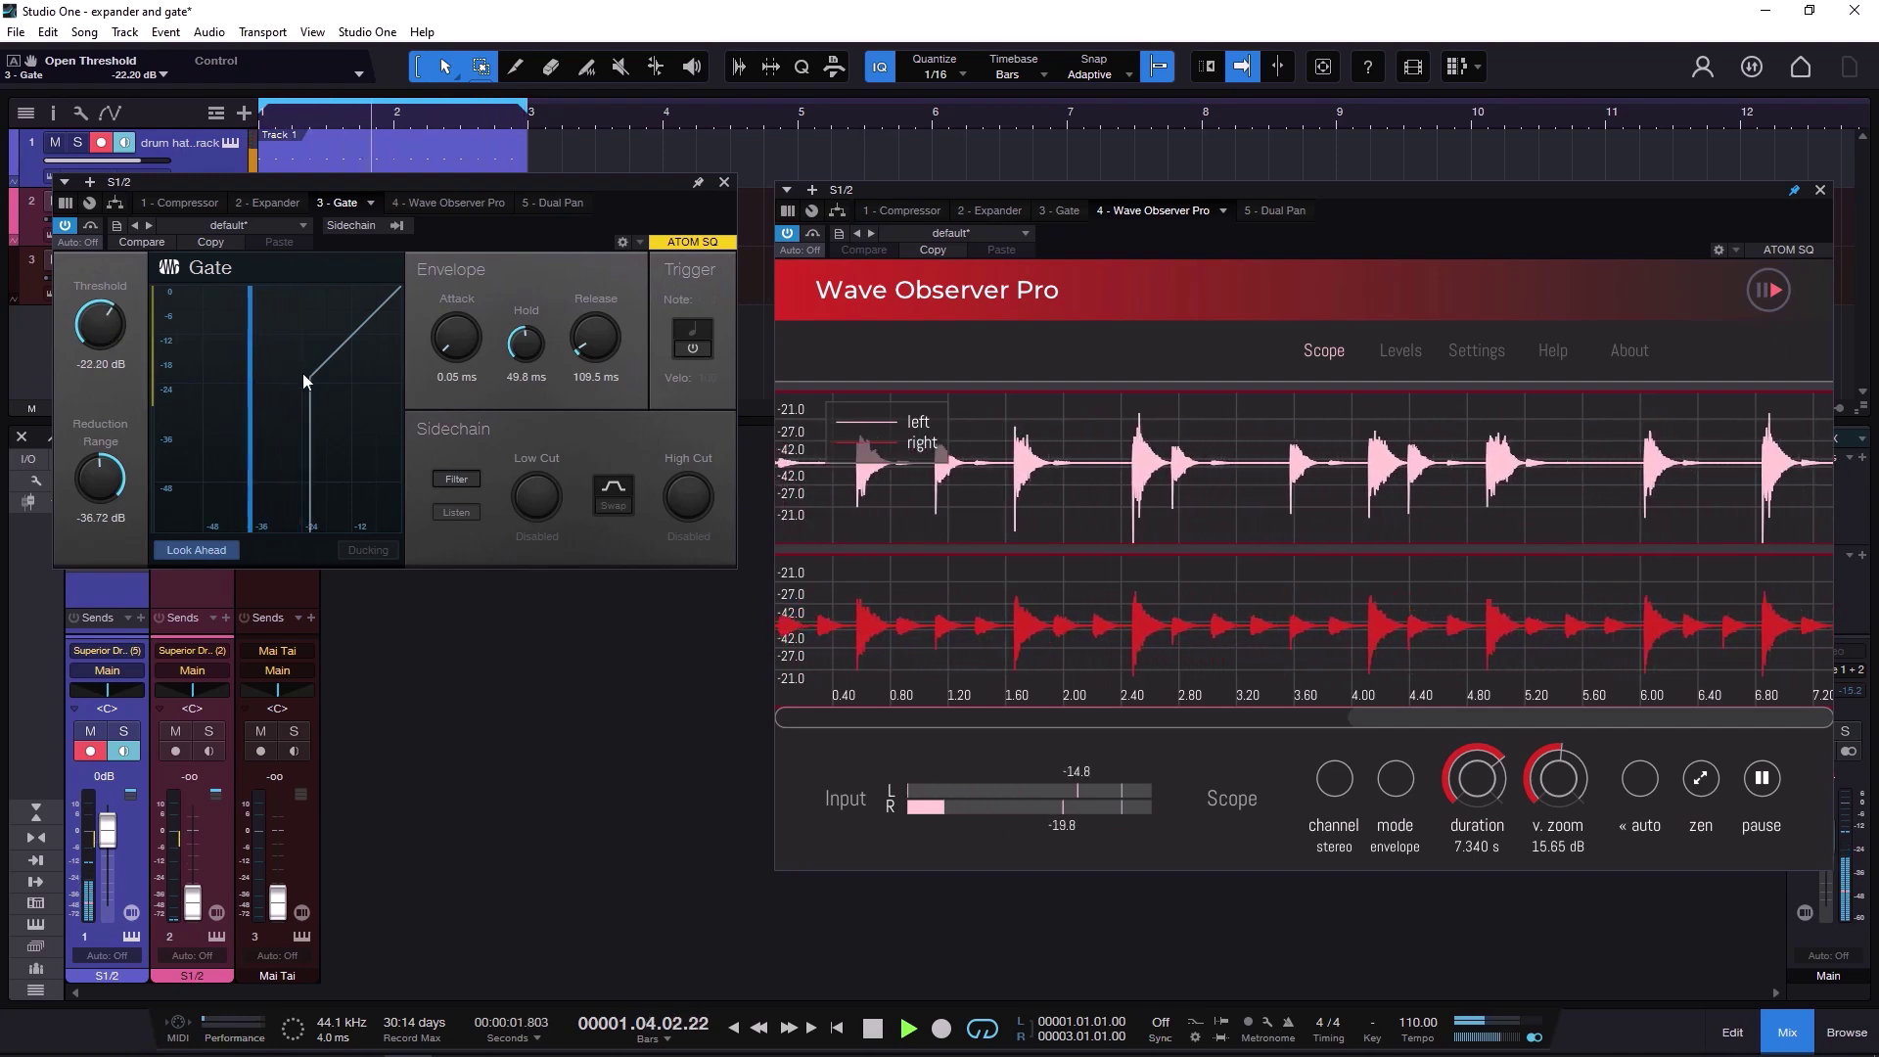
# - Set the Gate's envelope to 5.05 ms attack, 1.00 ms hold and 149.3 ms release, and stop playback
pyautogui.moveTo(525, 342); pyautogui.dragTo(557, 503)
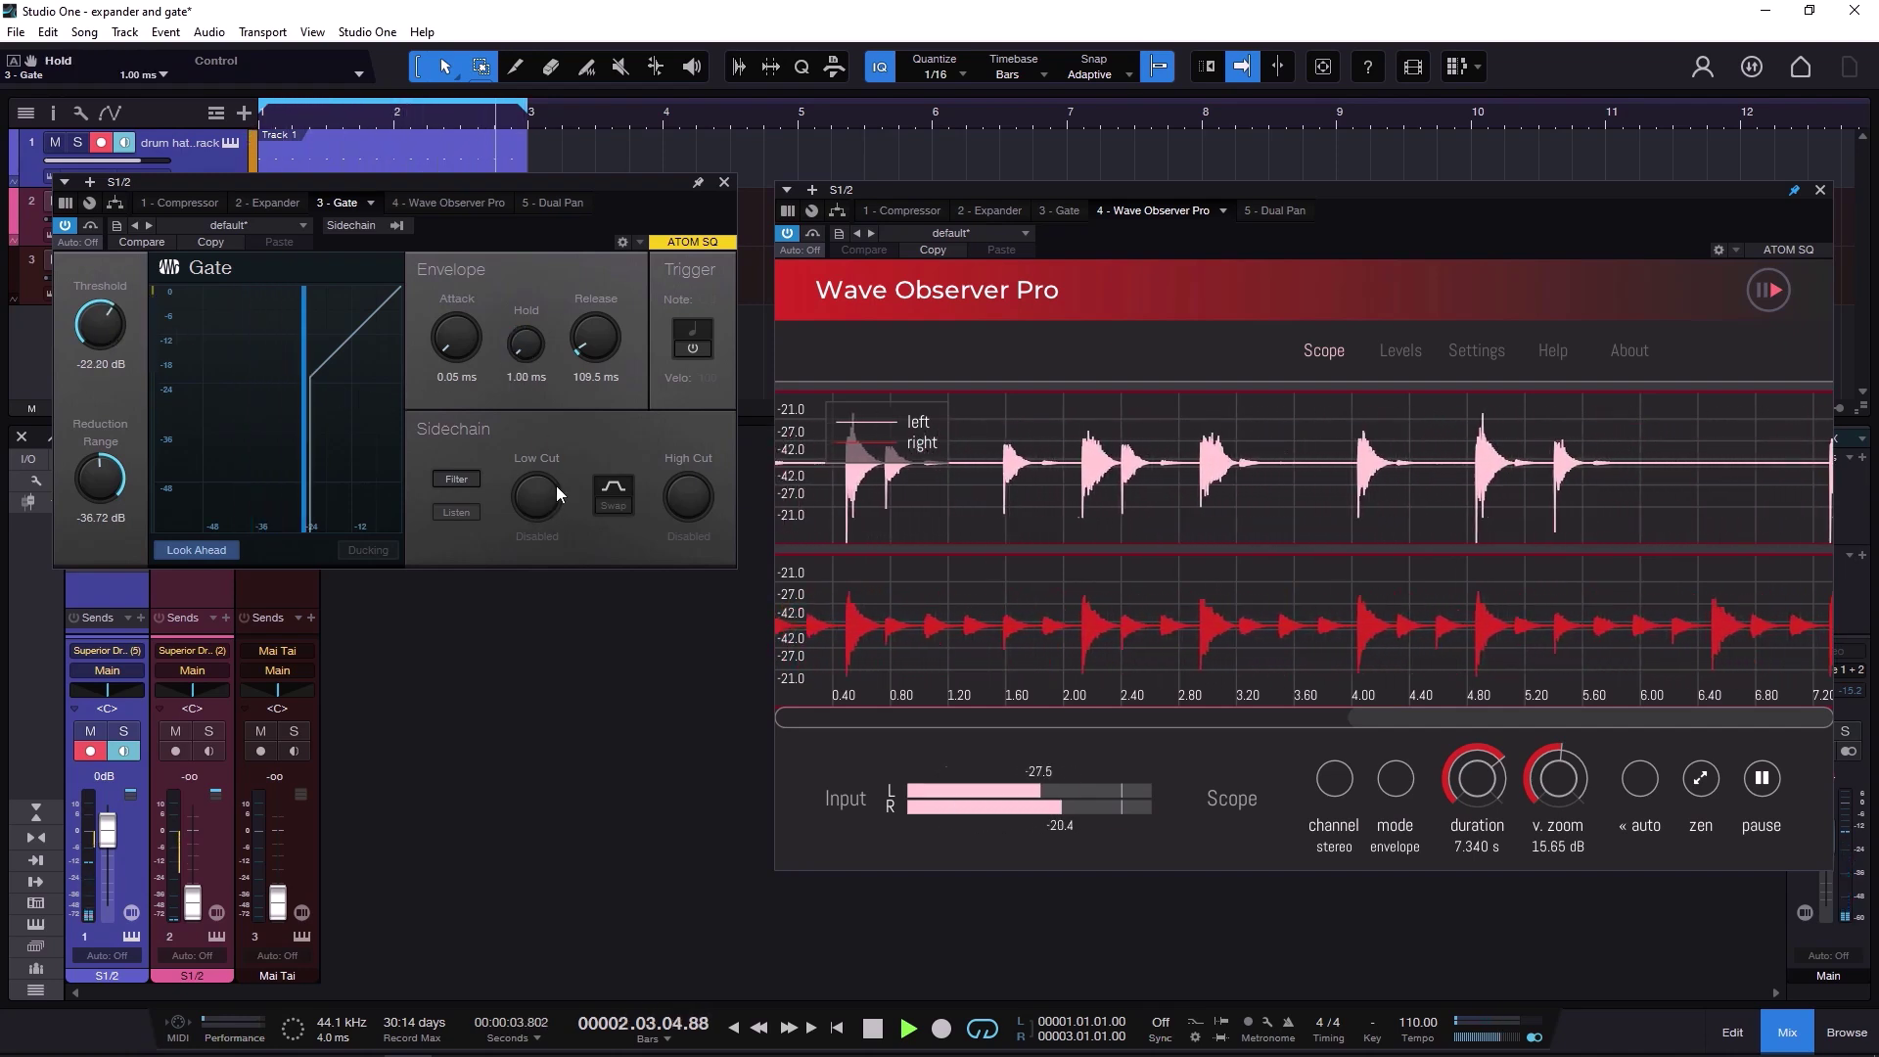
pyautogui.scroll(5, 460, 350)
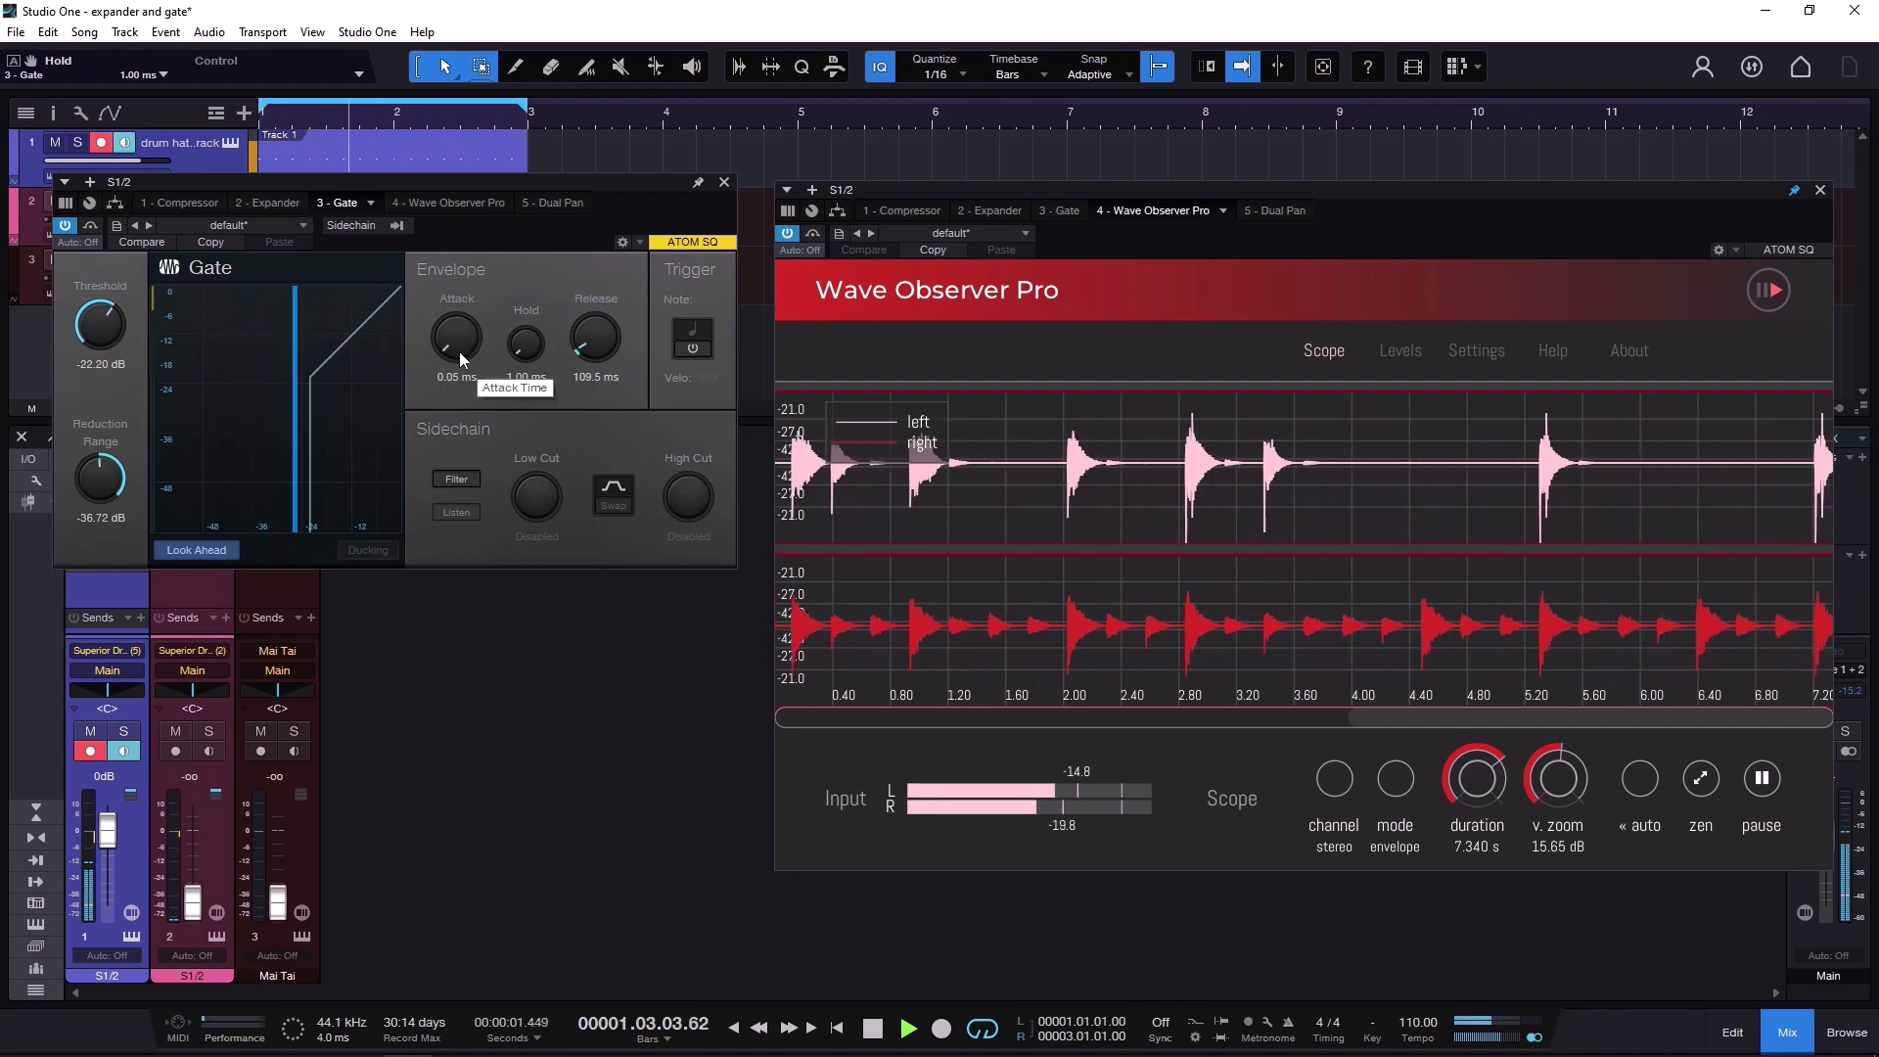
pyautogui.scroll(4, 604, 350)
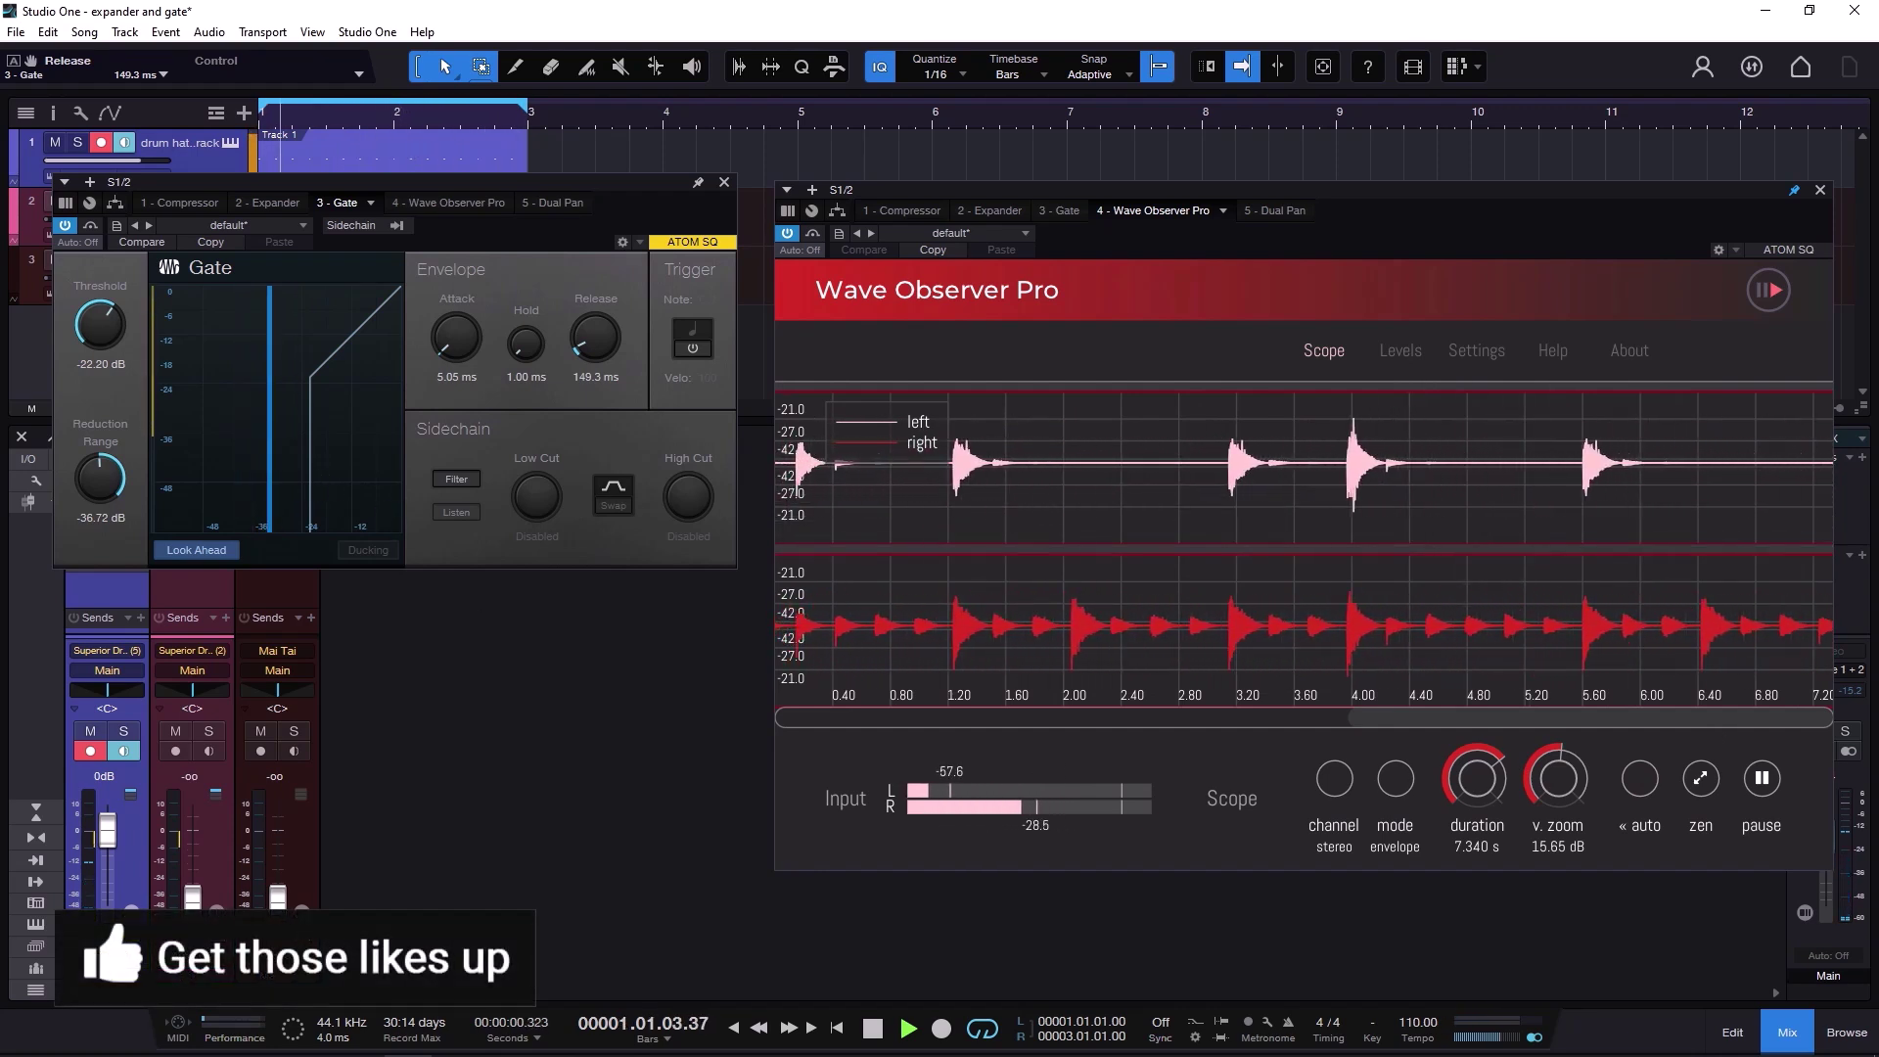
pyautogui.press('space')
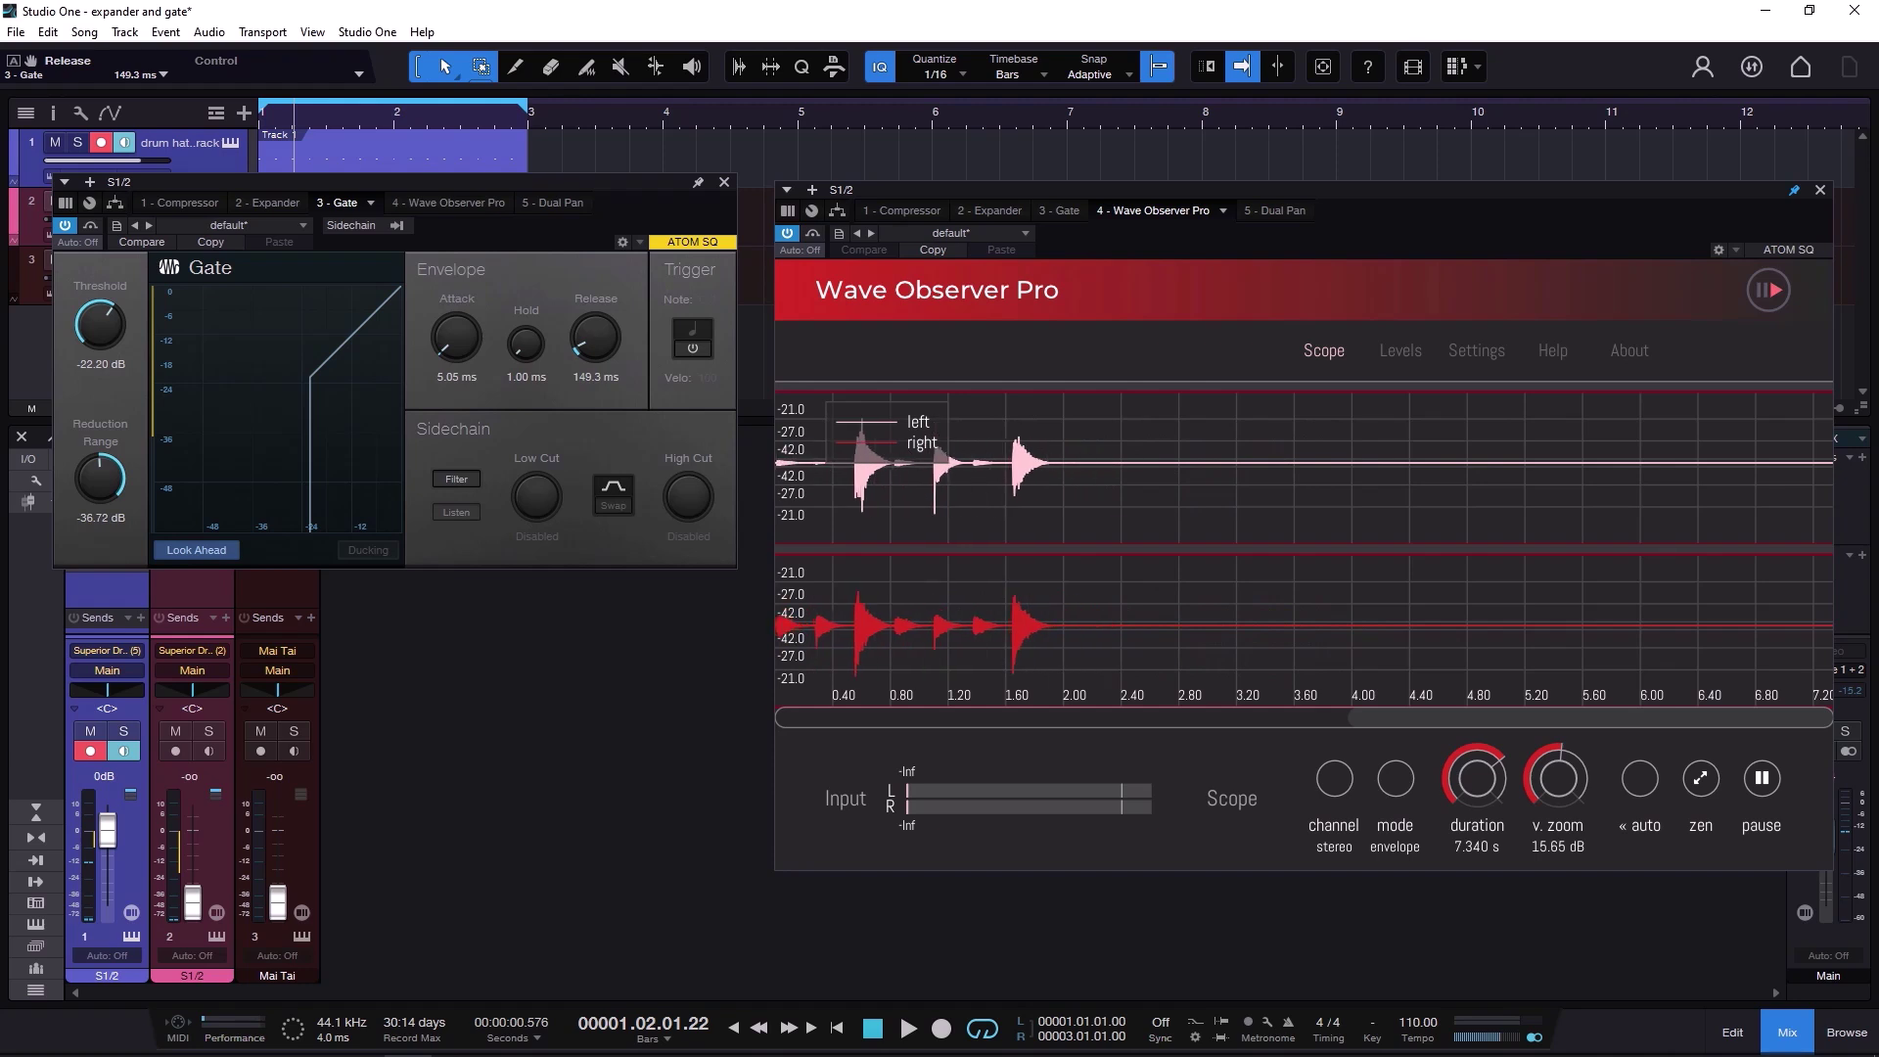